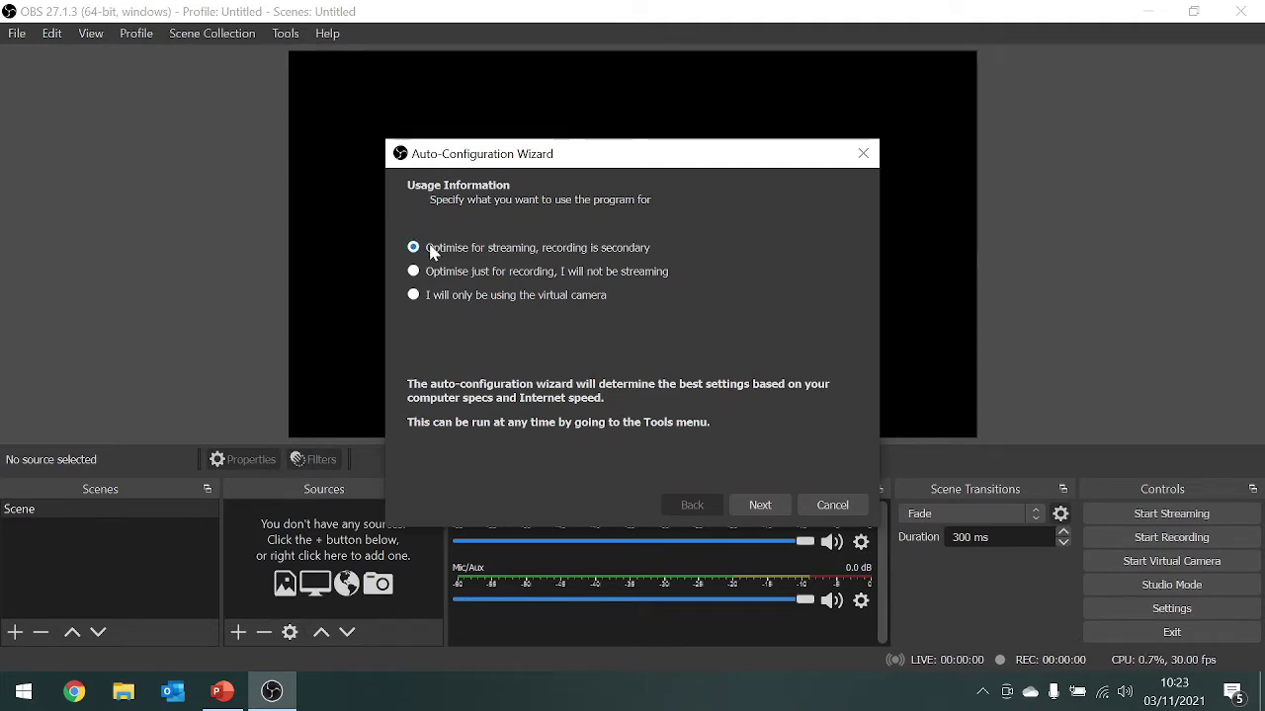
- Choose virtual-camera-only use in the auto-configuration wizard and apply its recommended 1920x1080, 30 FPS settings
left_click(416, 298)
left_click(768, 512)
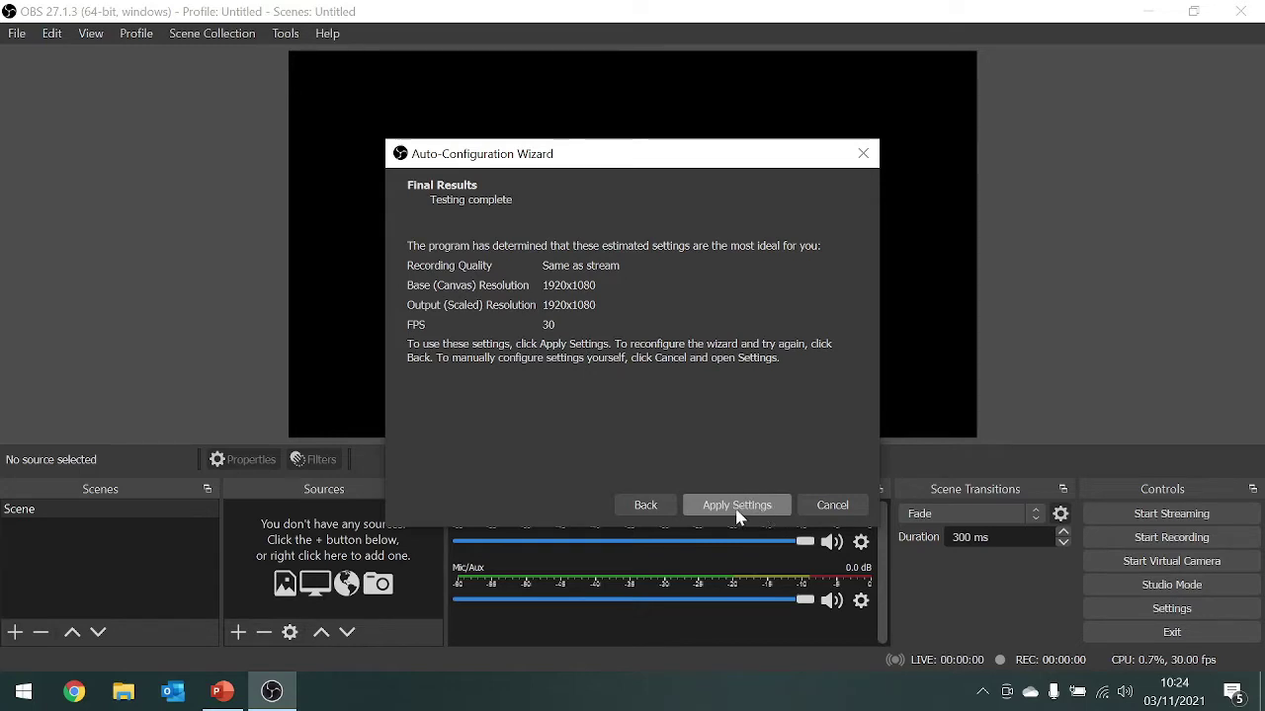
left_click(743, 507)
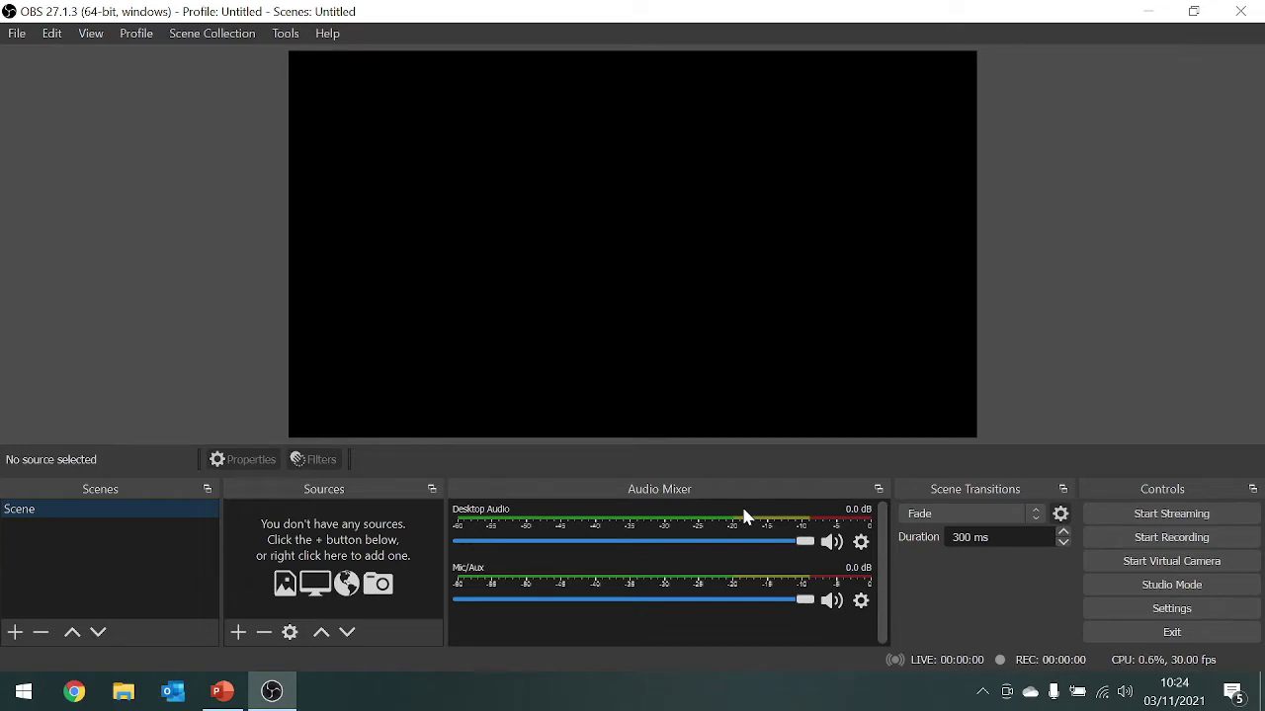
- Float the Scene Transitions dock, hide it under View > Docks, and bring up OBS Settings
left_click(1064, 490)
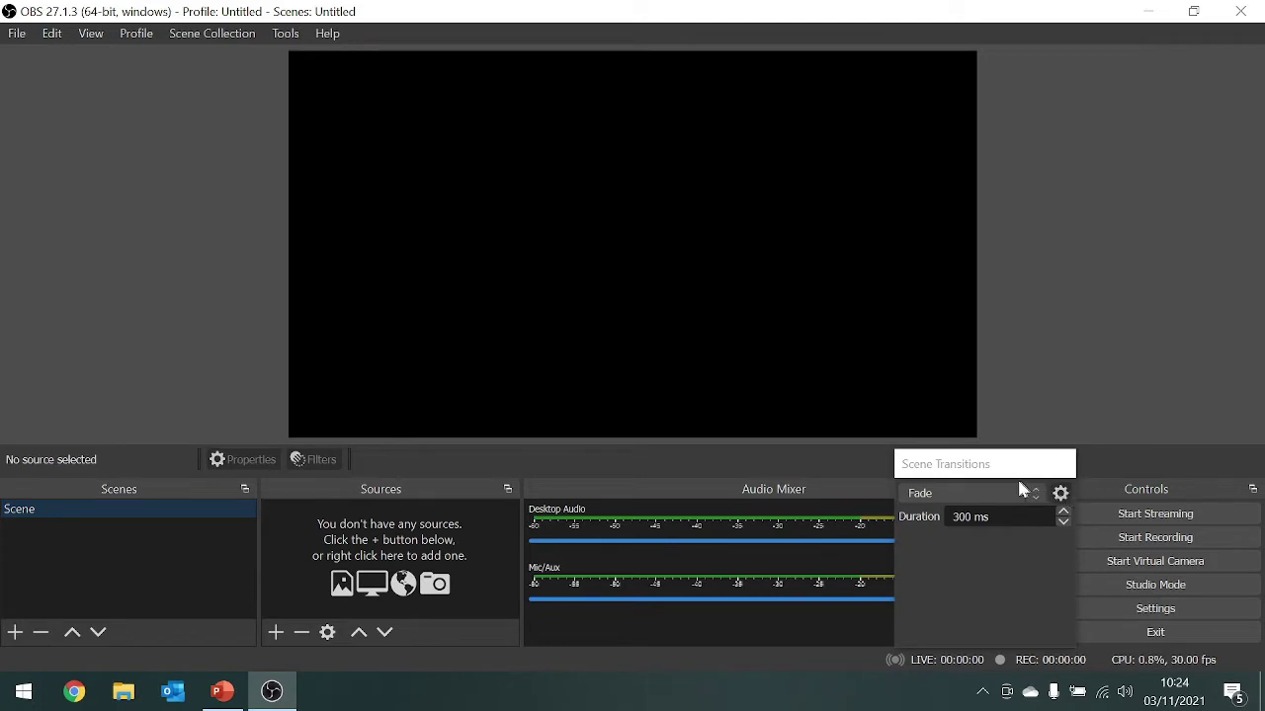
left_click(92, 35)
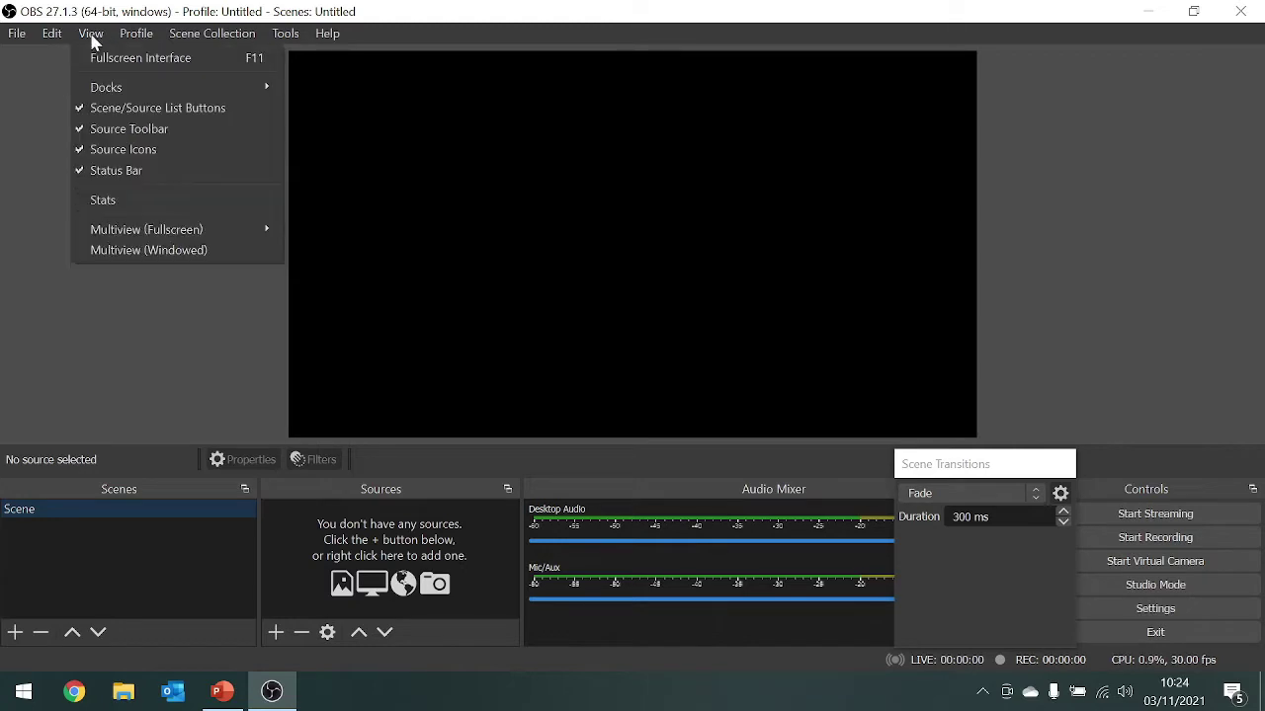
mouse_move(106, 87)
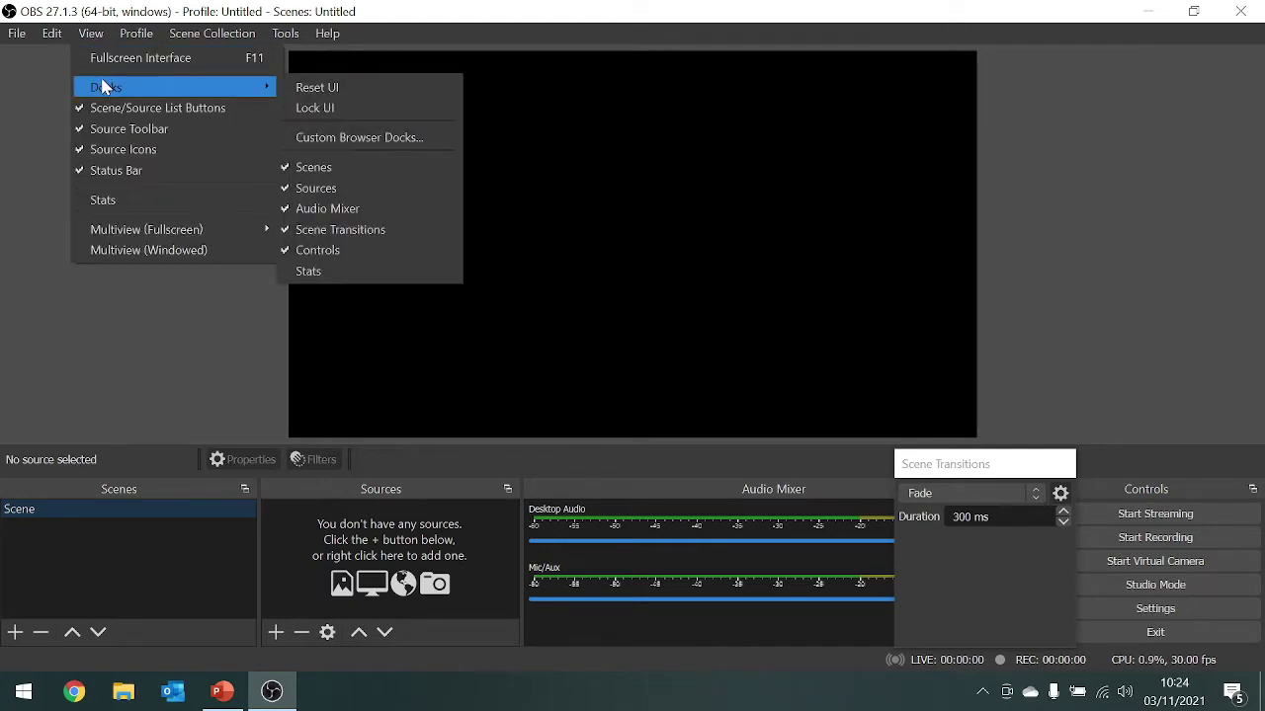
left_click(371, 233)
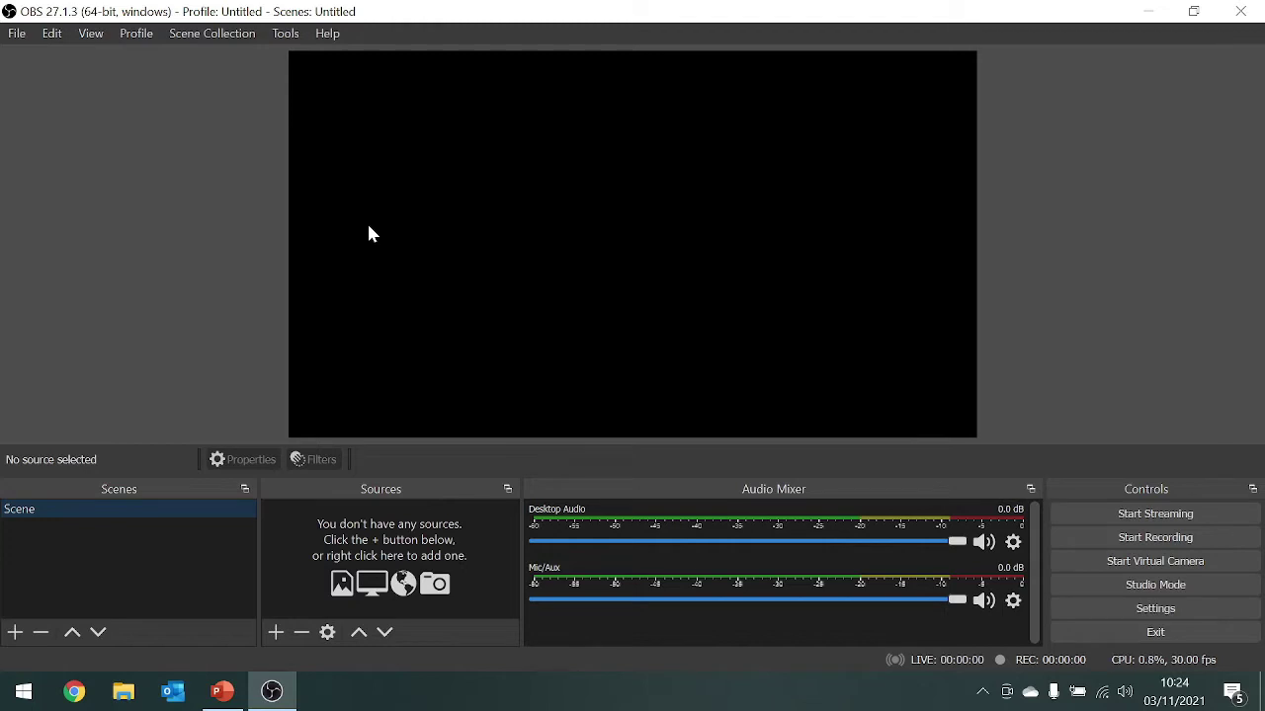
left_click(1154, 611)
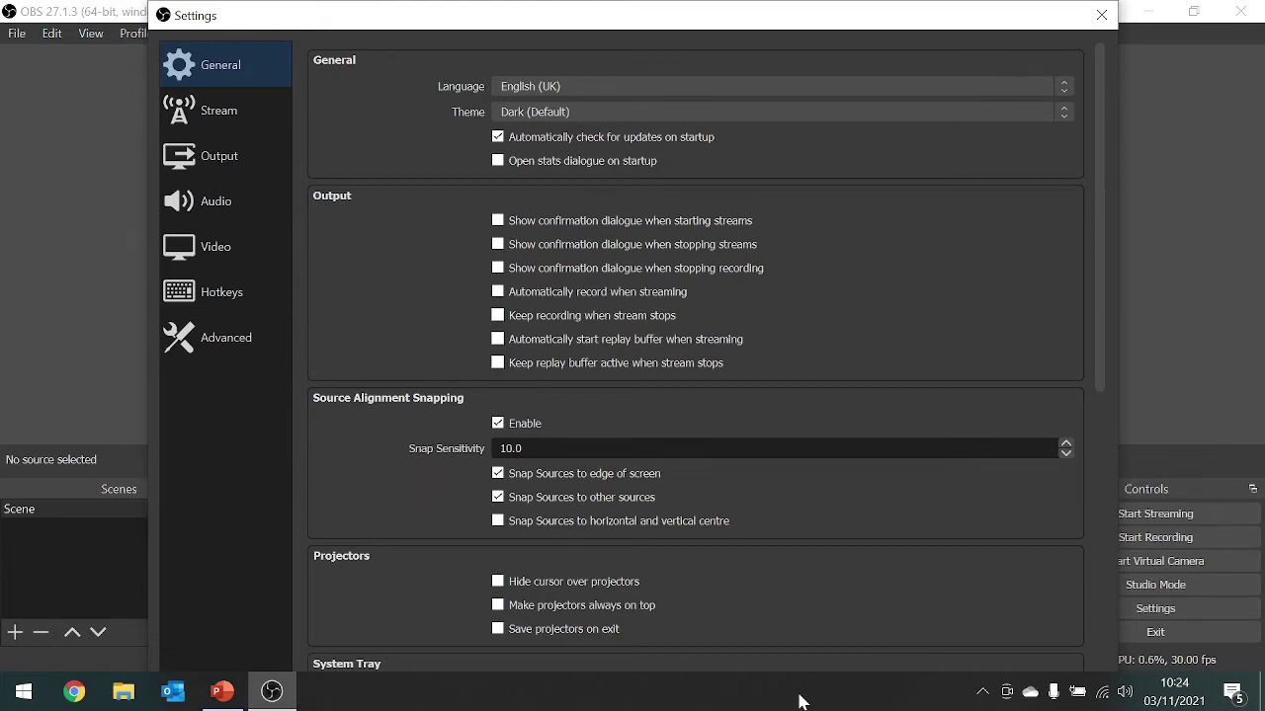
- Turn on 'Automatically hide the taskbar in desktop mode' in Windows taskbar settings, then close them
right_click(800, 701)
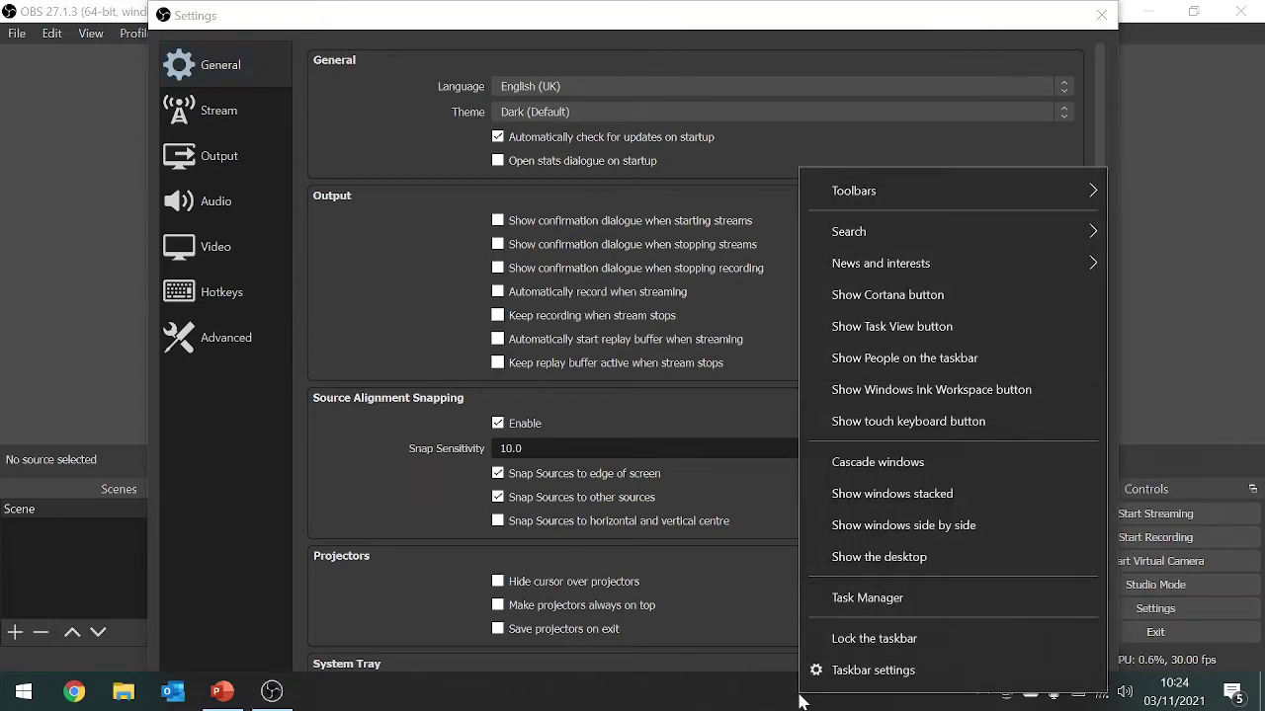
left_click(865, 670)
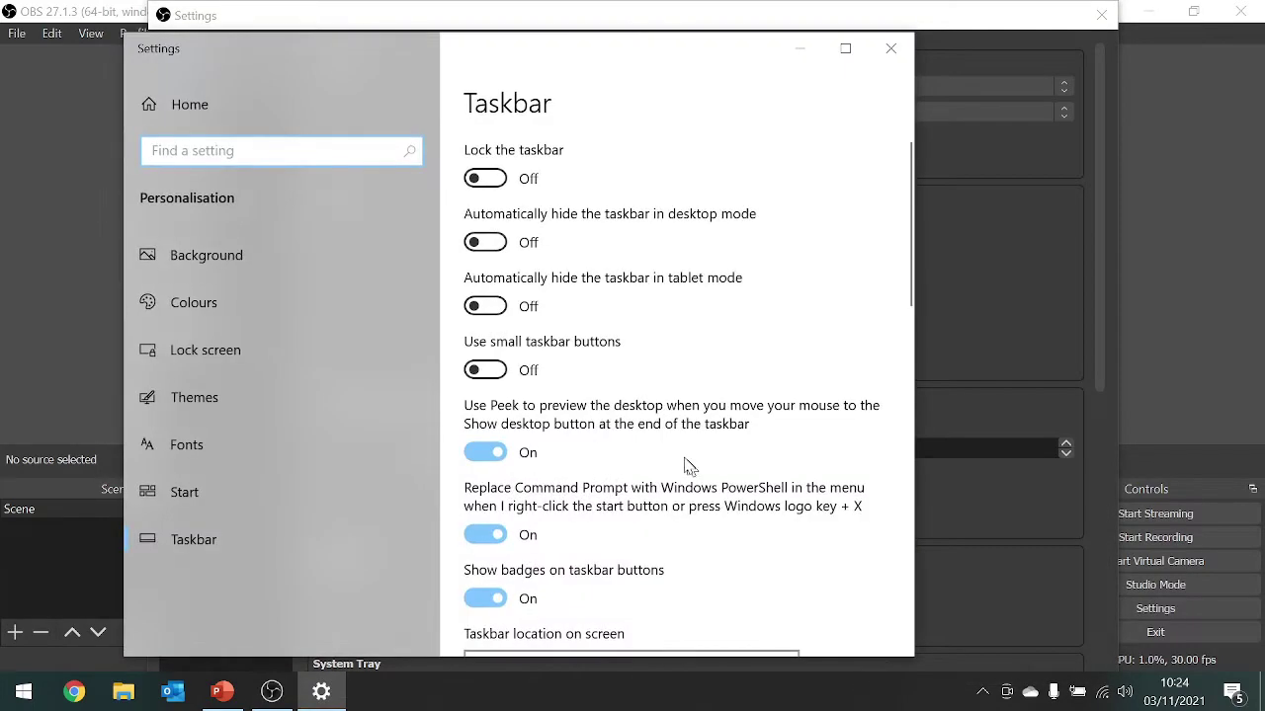
left_click(493, 252)
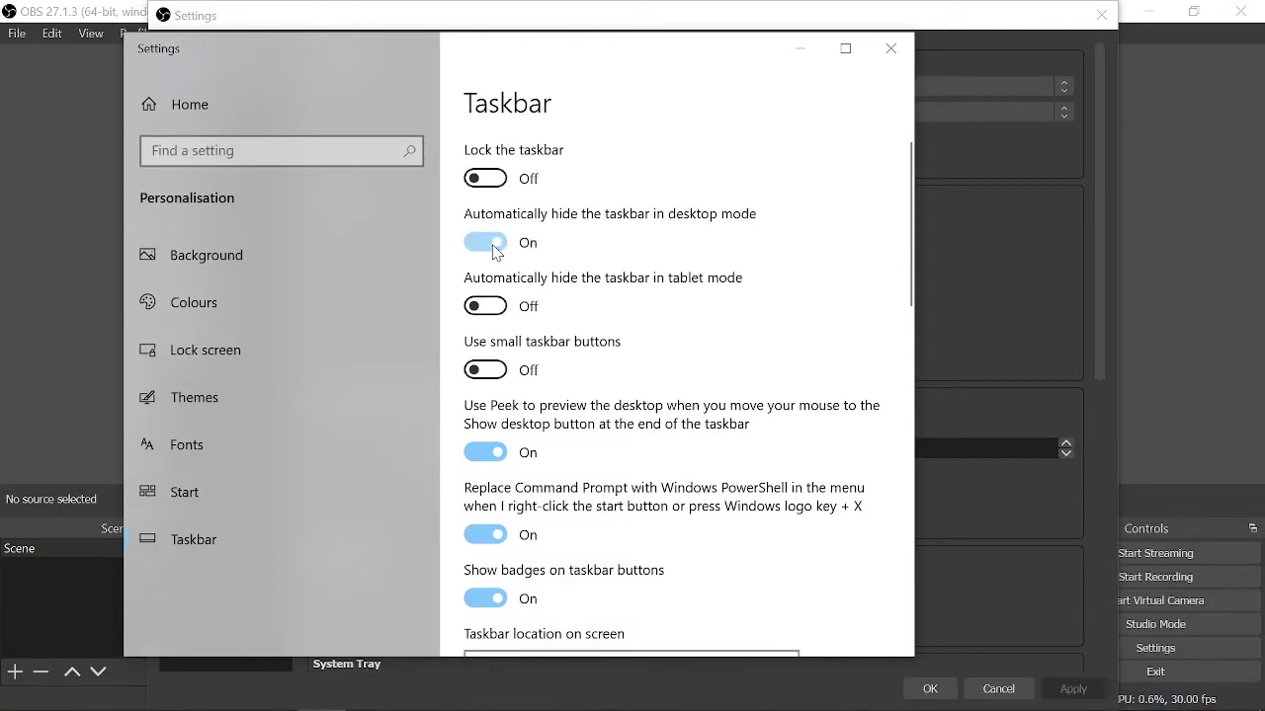
left_click(890, 52)
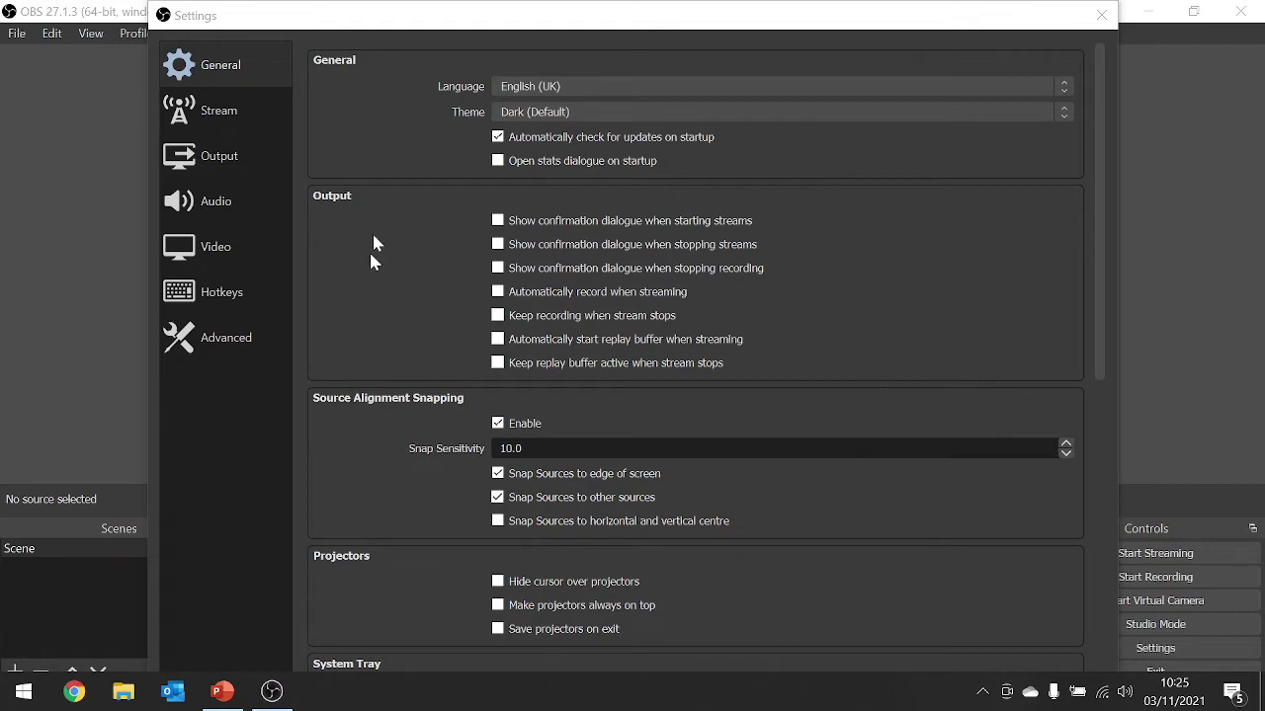
- On the Audio page, set Desktop Audio and Mic/Auxiliary Audio to Disabled and confirm with OK
left_click(224, 198)
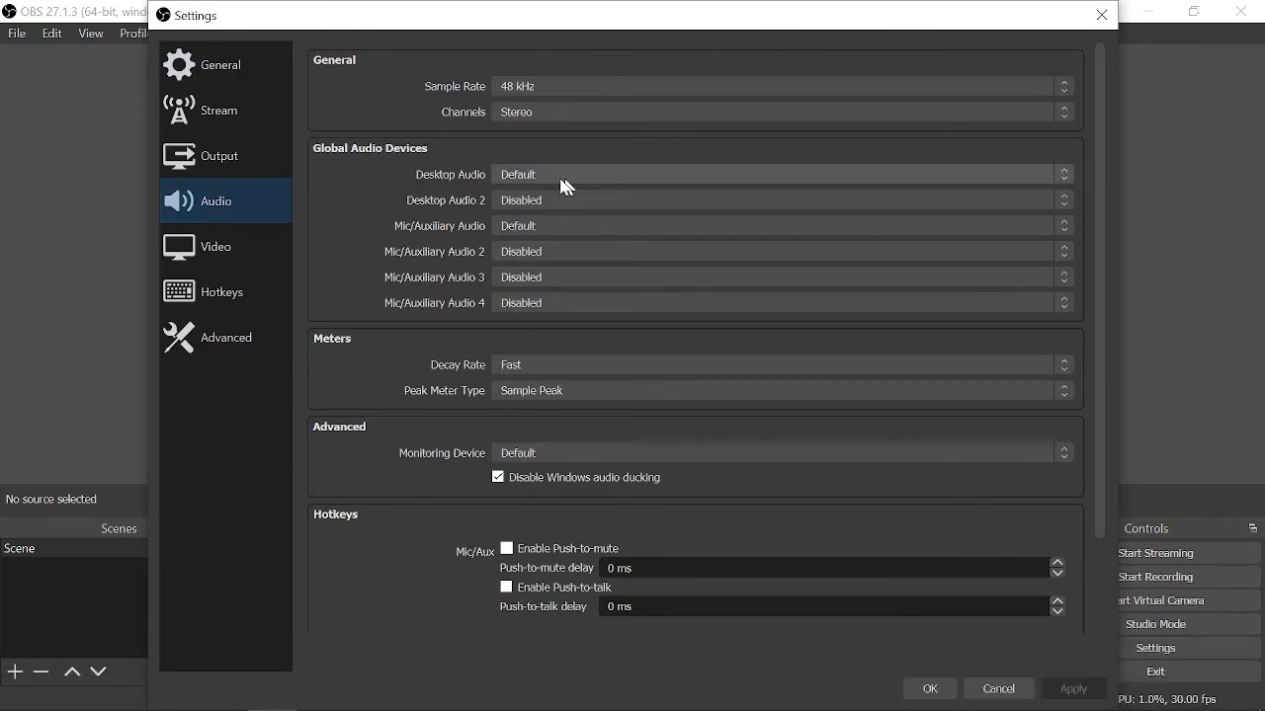
left_click(1065, 174)
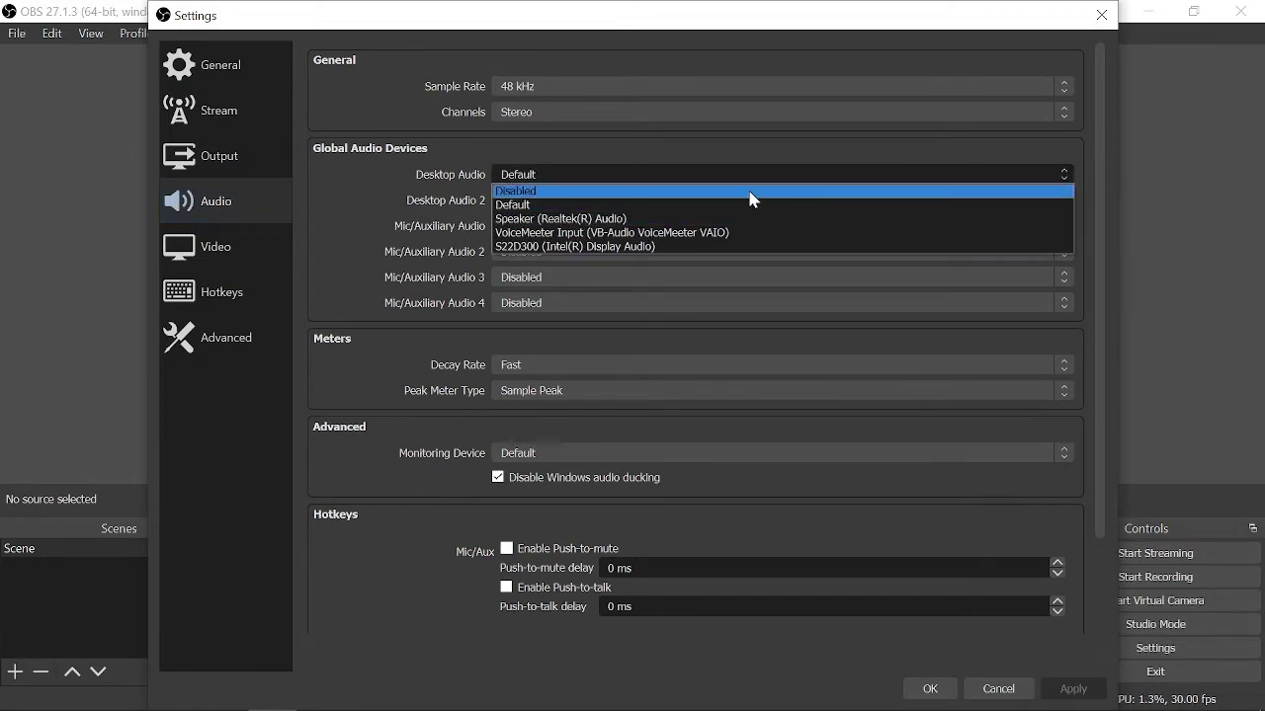
left_click(747, 190)
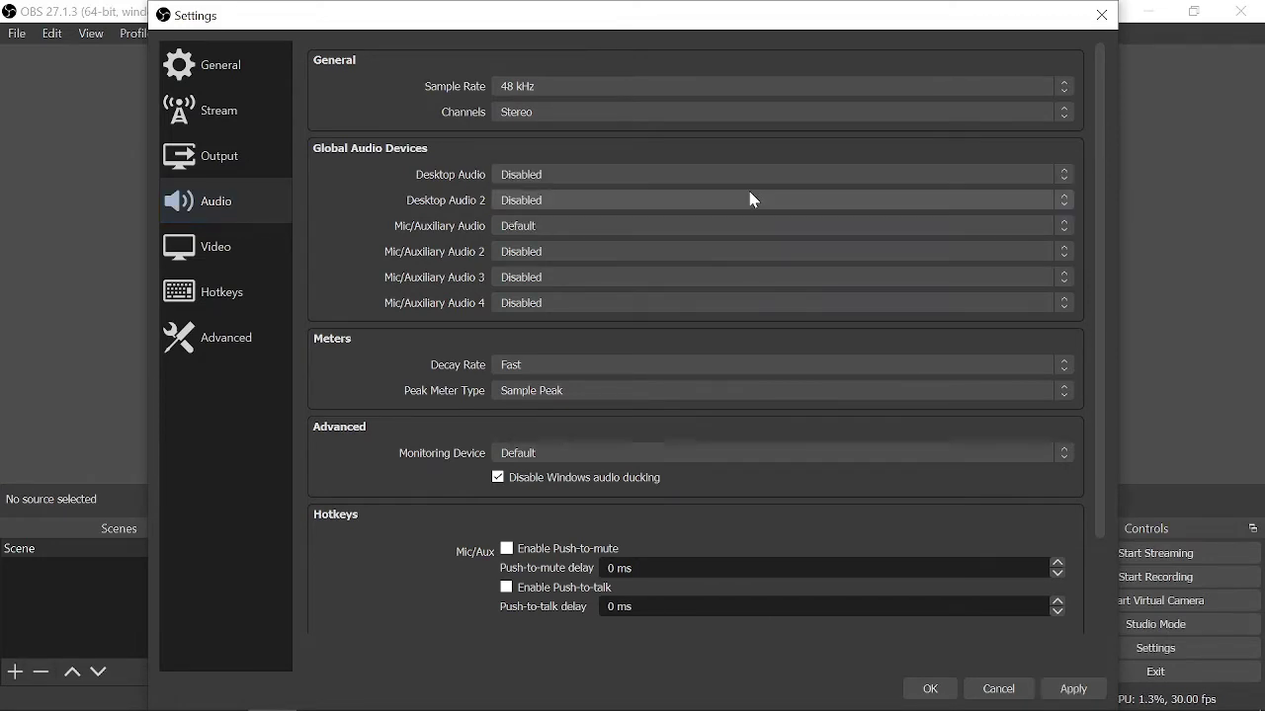
left_click(588, 230)
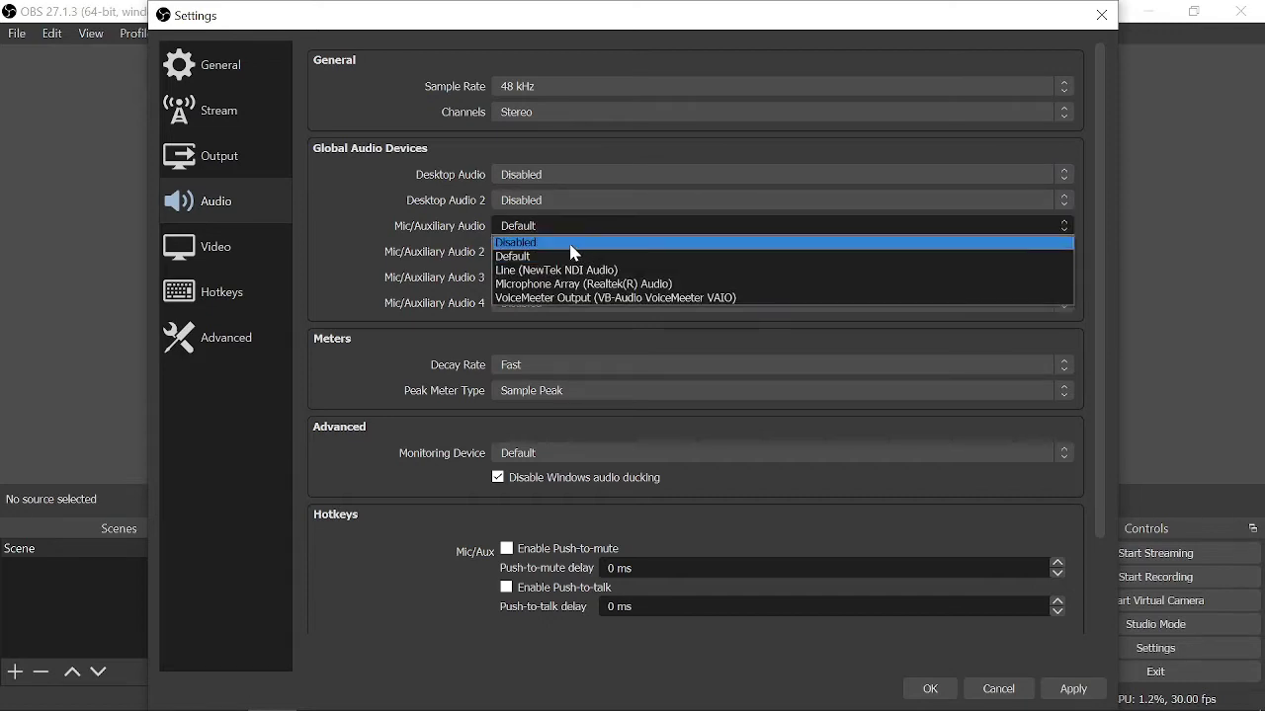
left_click(574, 244)
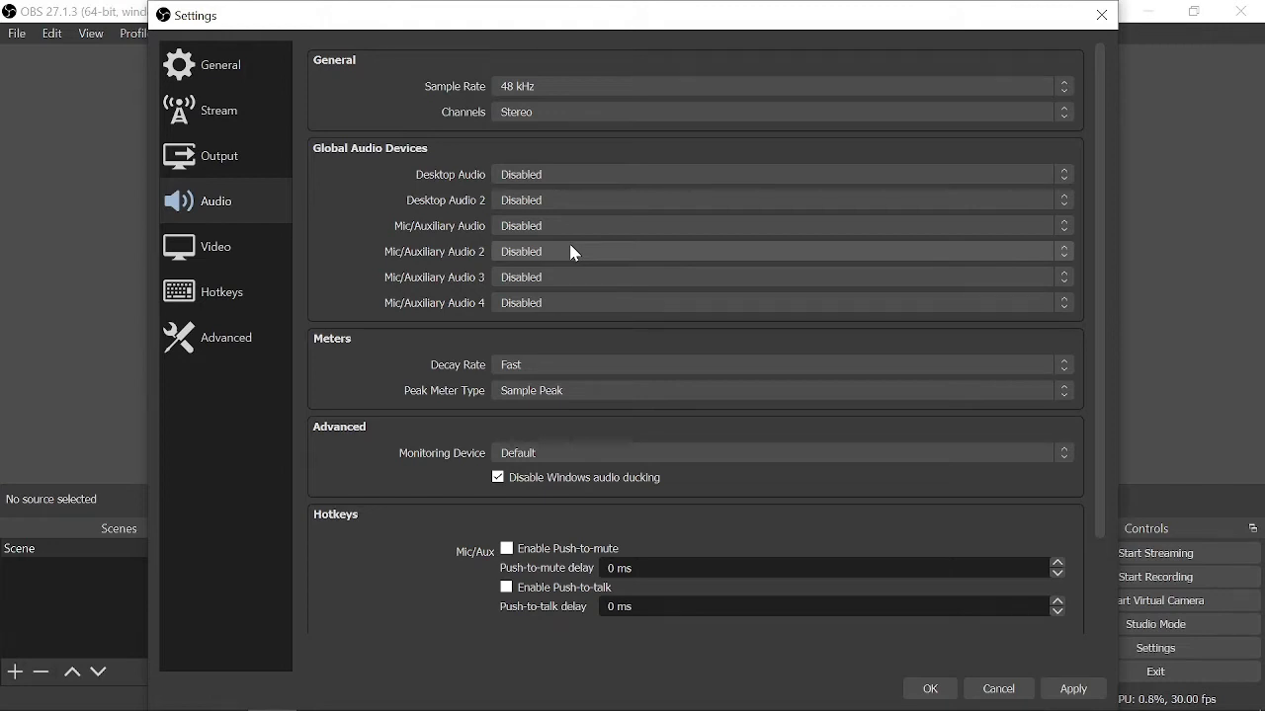
left_click(923, 687)
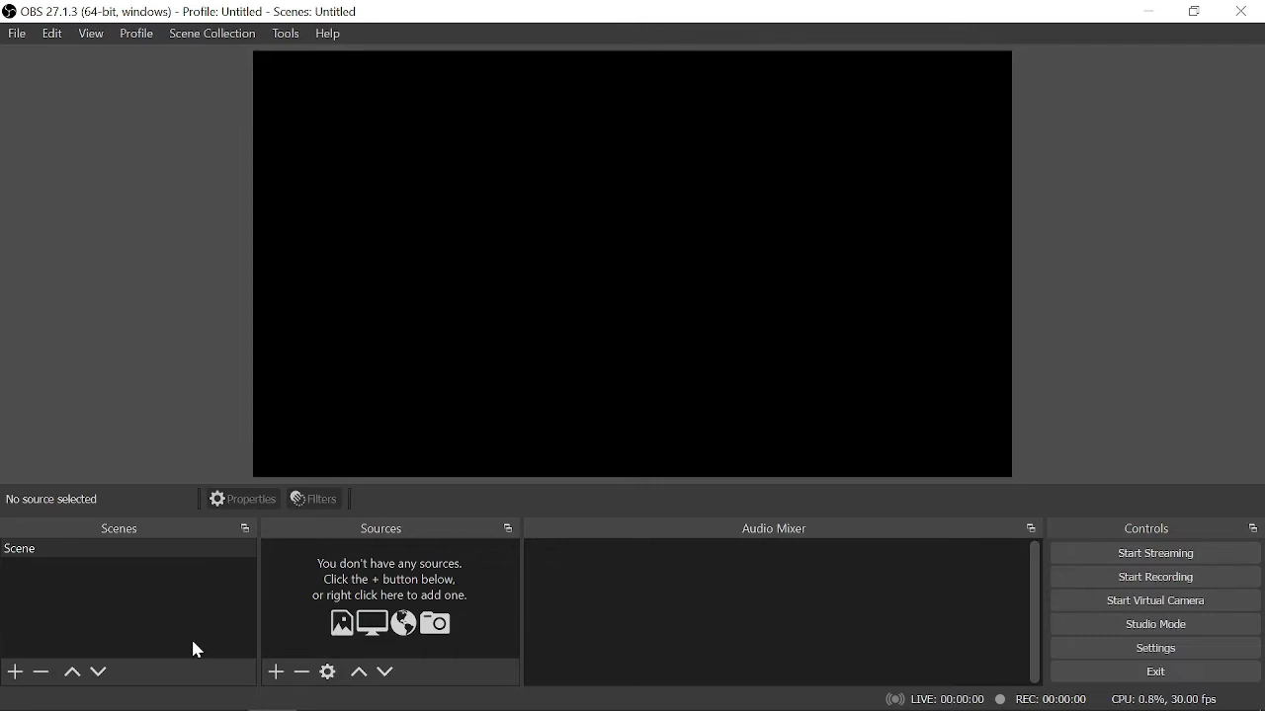
- Rename the existing scene to 'Camera'
right_click(103, 560)
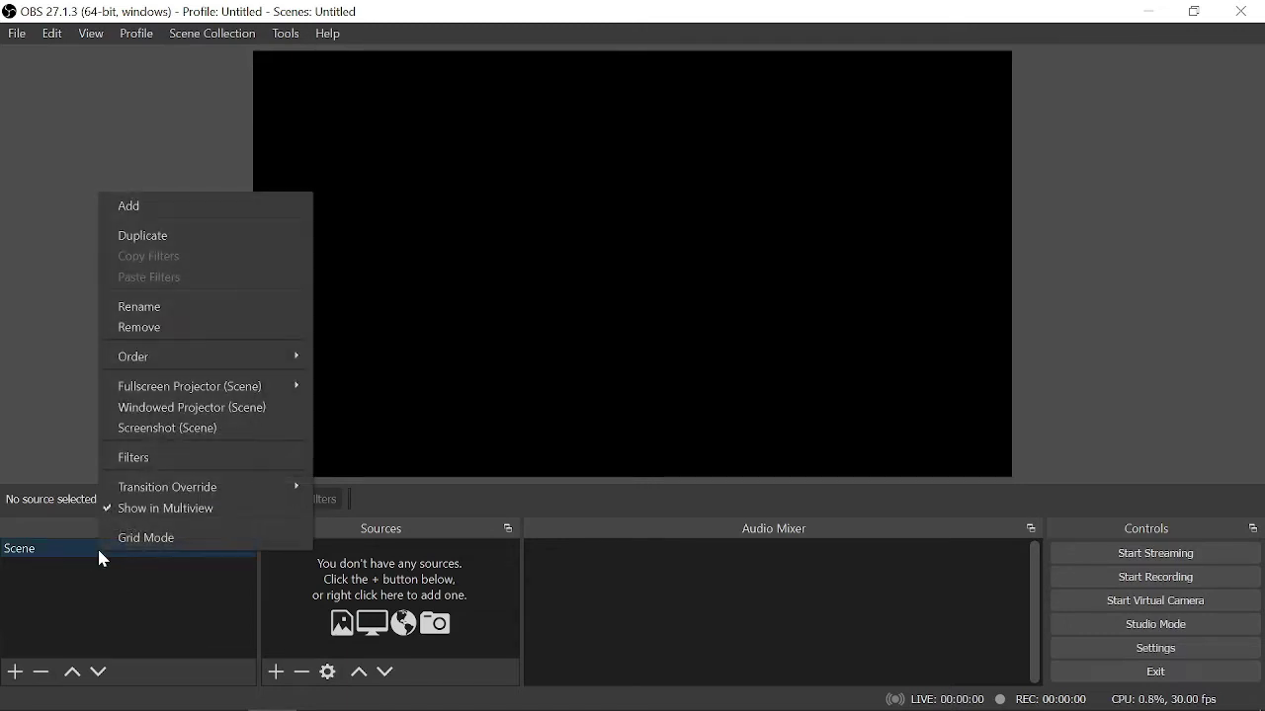
left_click(189, 306)
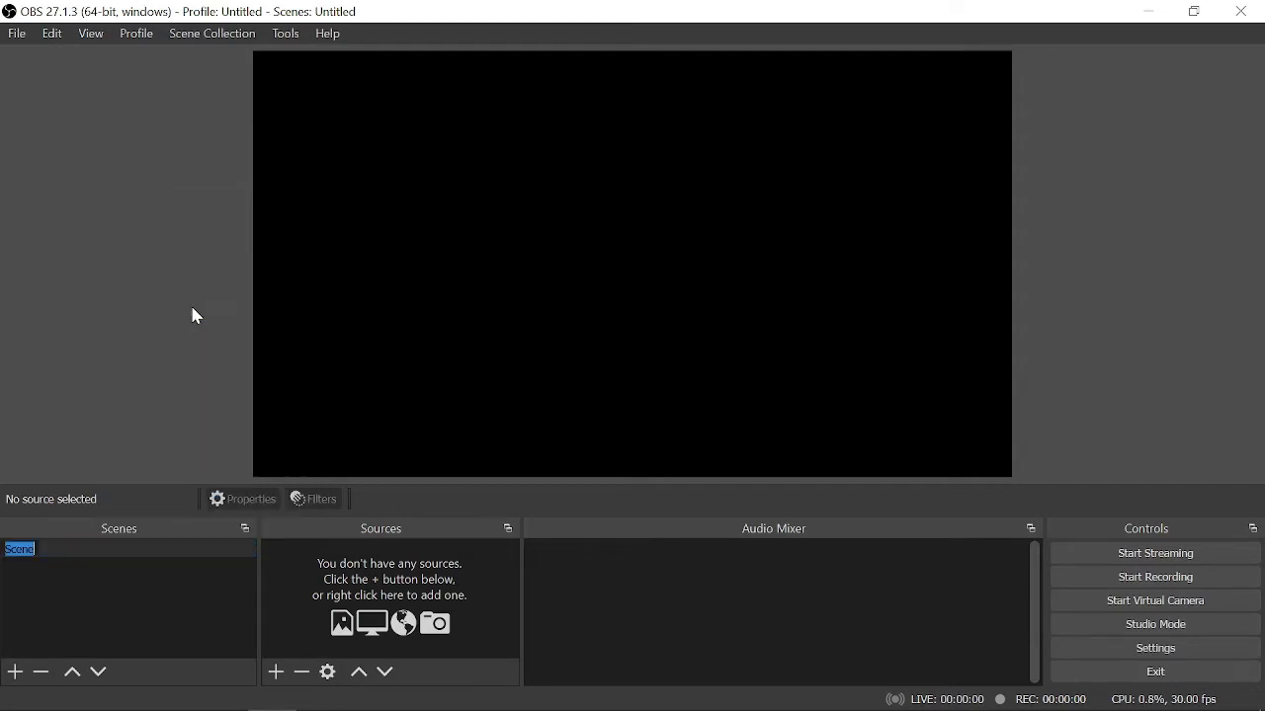
type("Camera")
key("Return")
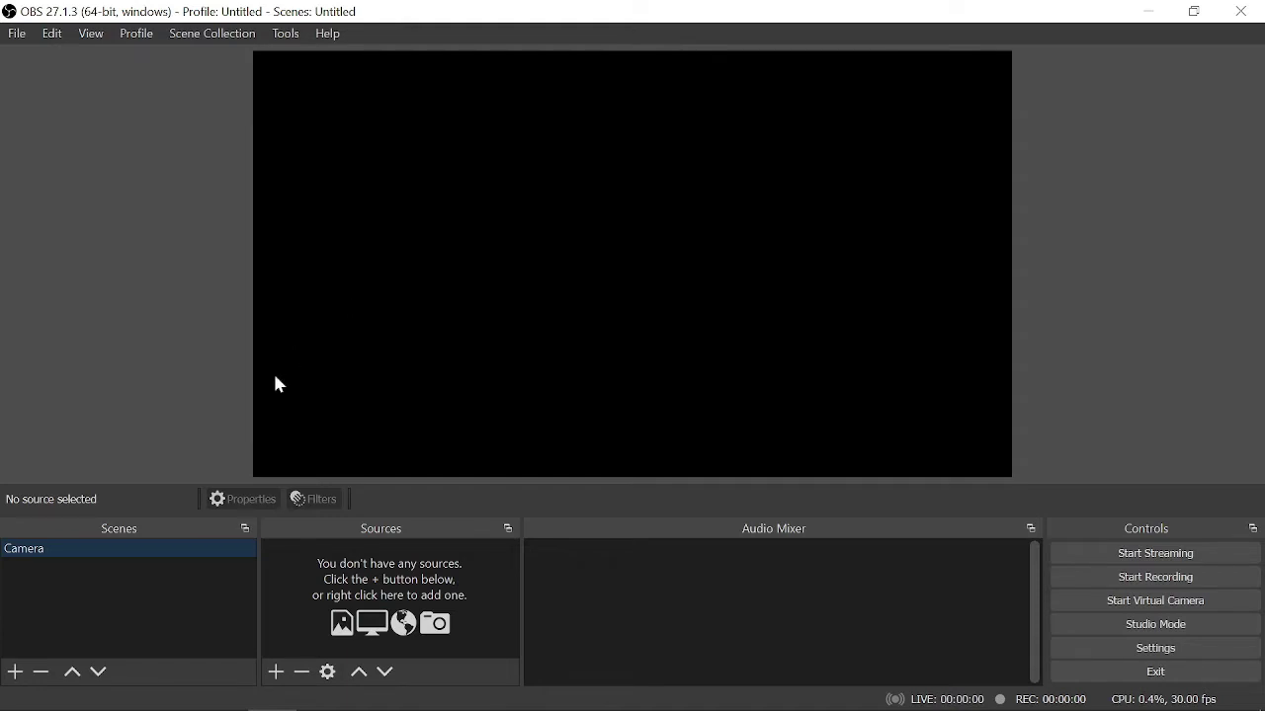
- Bring up the list of source types under Sources
left_click(281, 678)
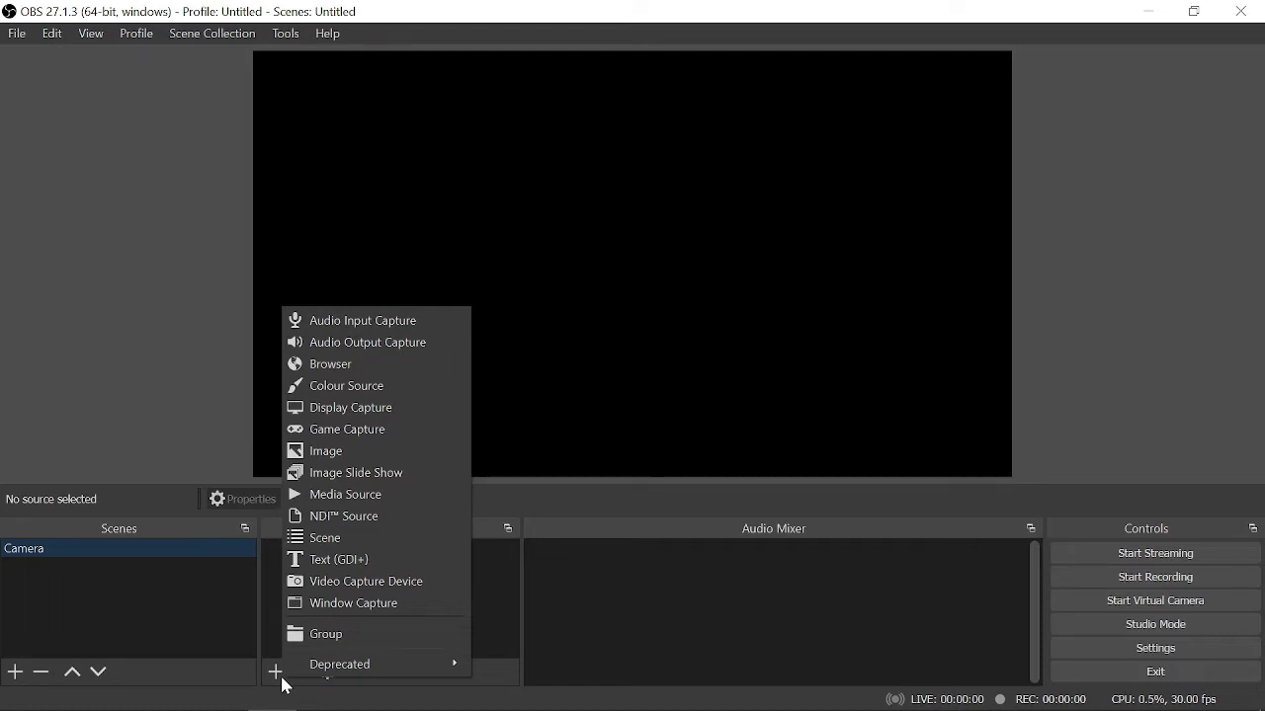
left_click(241, 690)
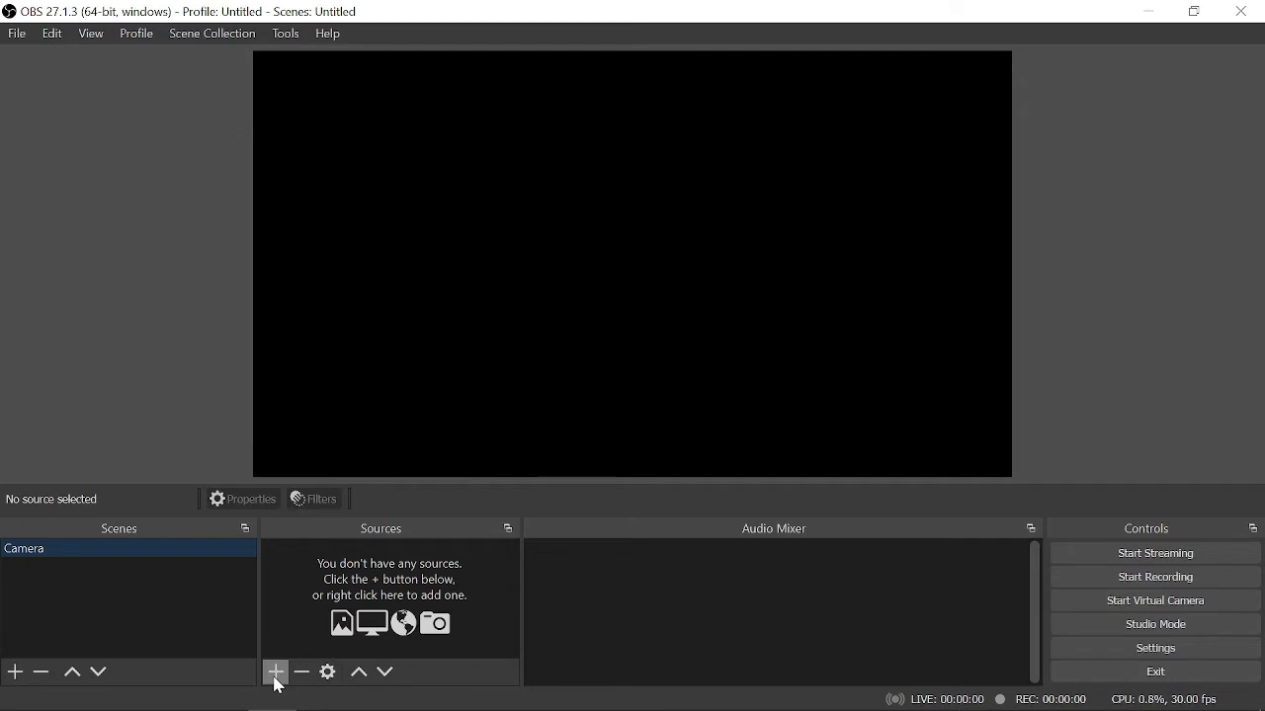
left_click(276, 673)
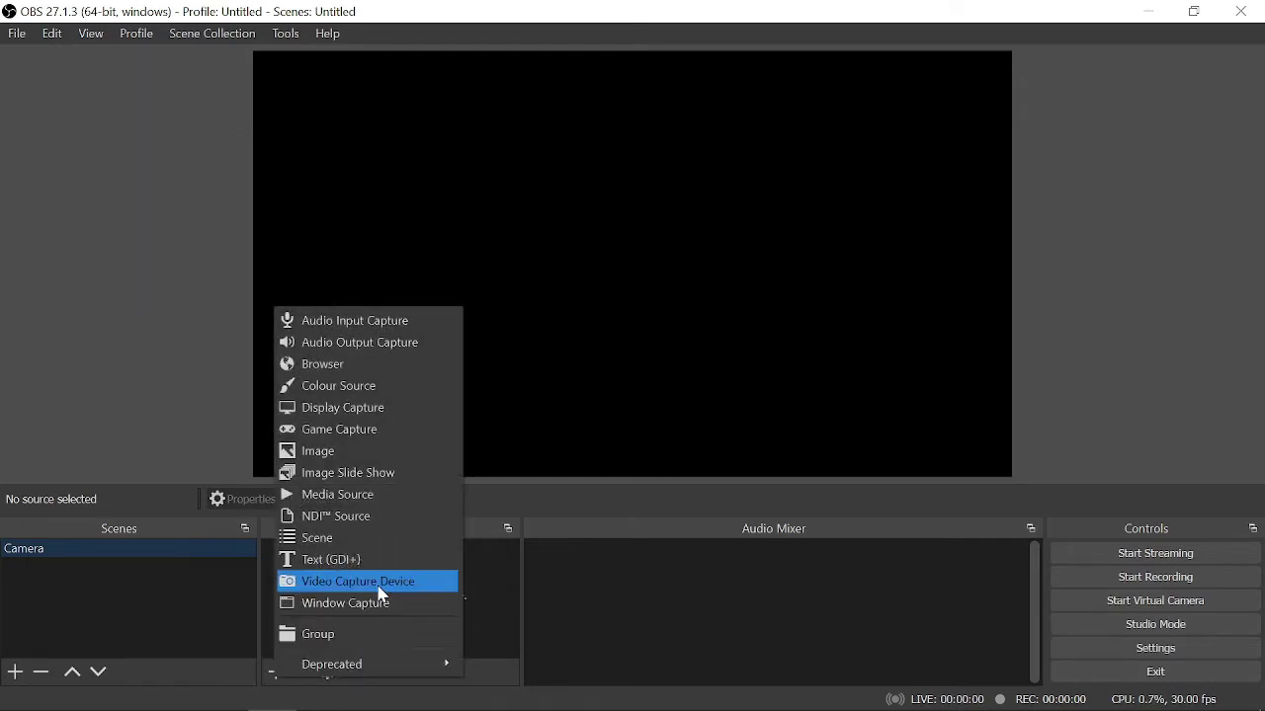
- Add a Video Capture Device source named 'Webcam' to the Camera scene
left_click(380, 586)
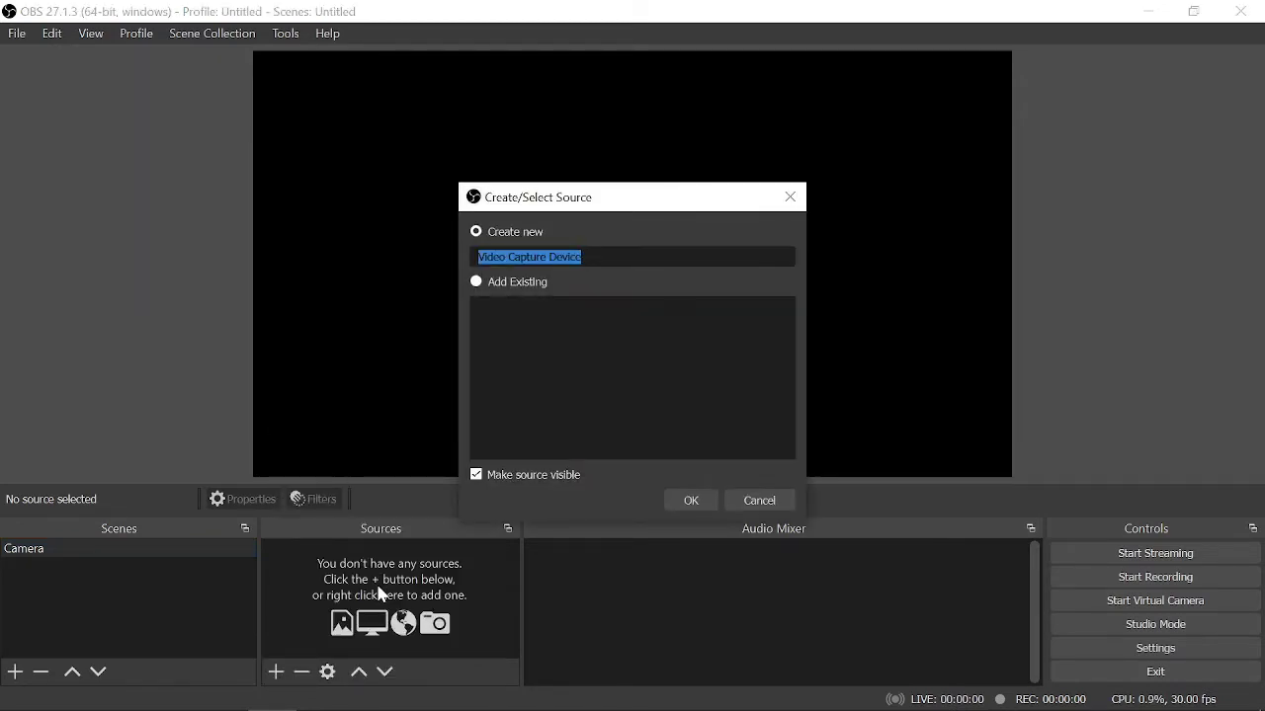
type("Webcam")
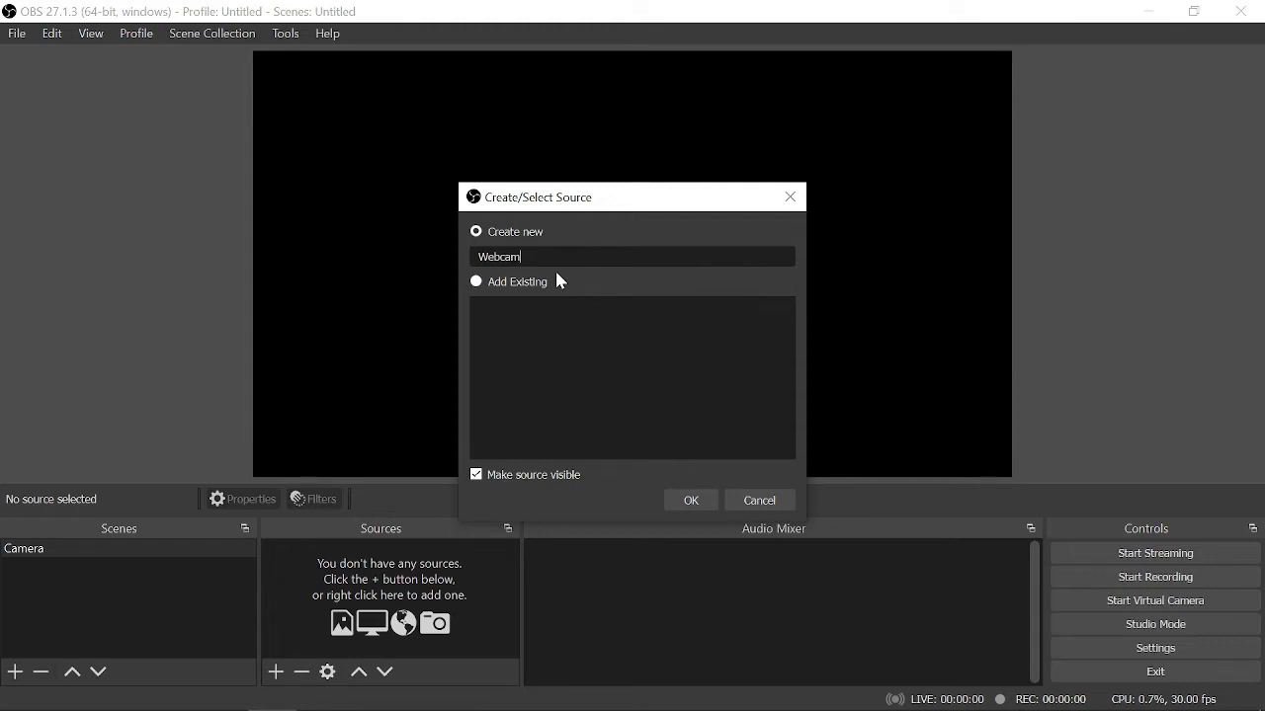
left_click(691, 501)
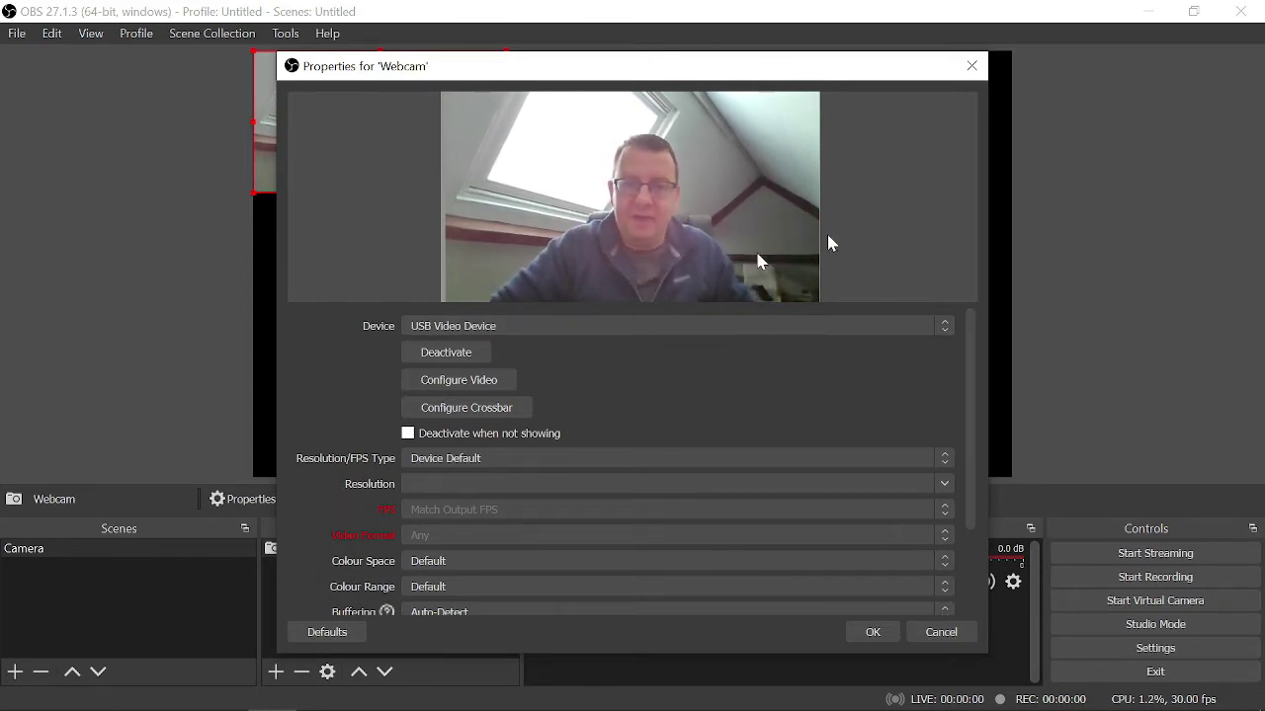
- Keep USB Video Device as the camera and use Microphone Array (Realtek(R) Audio) as the custom audio device
left_click(944, 328)
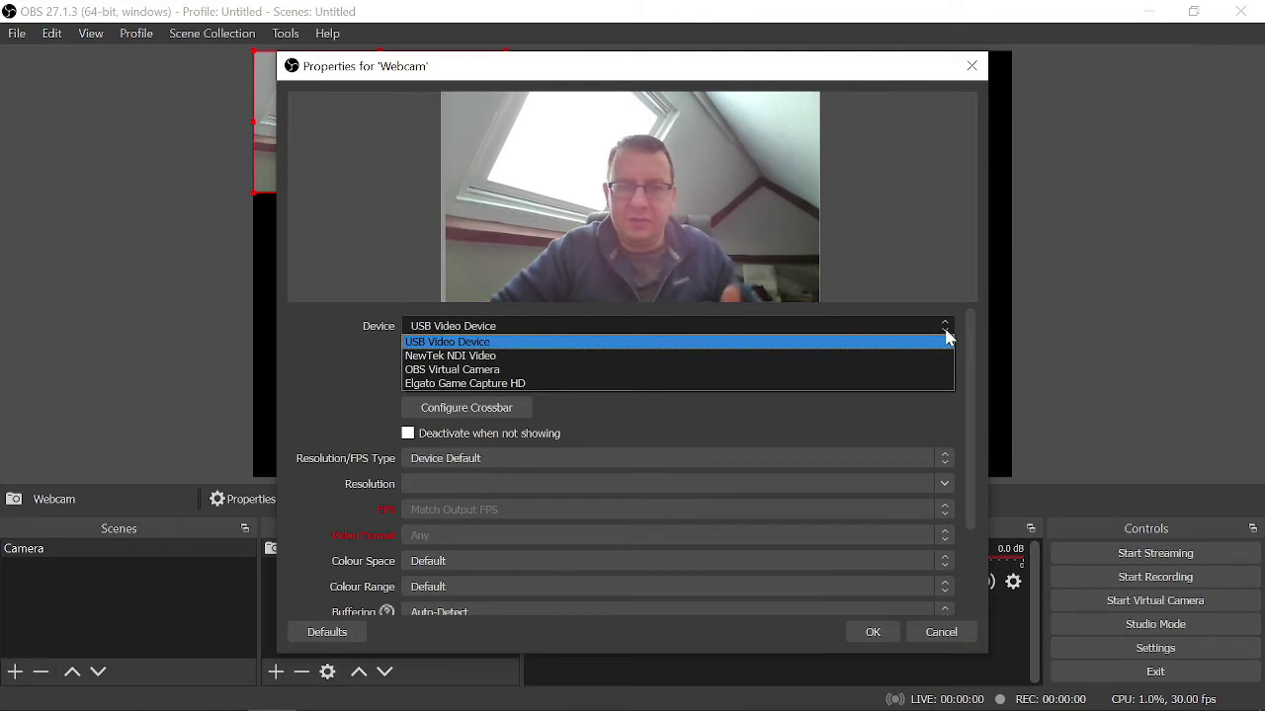
left_click(945, 338)
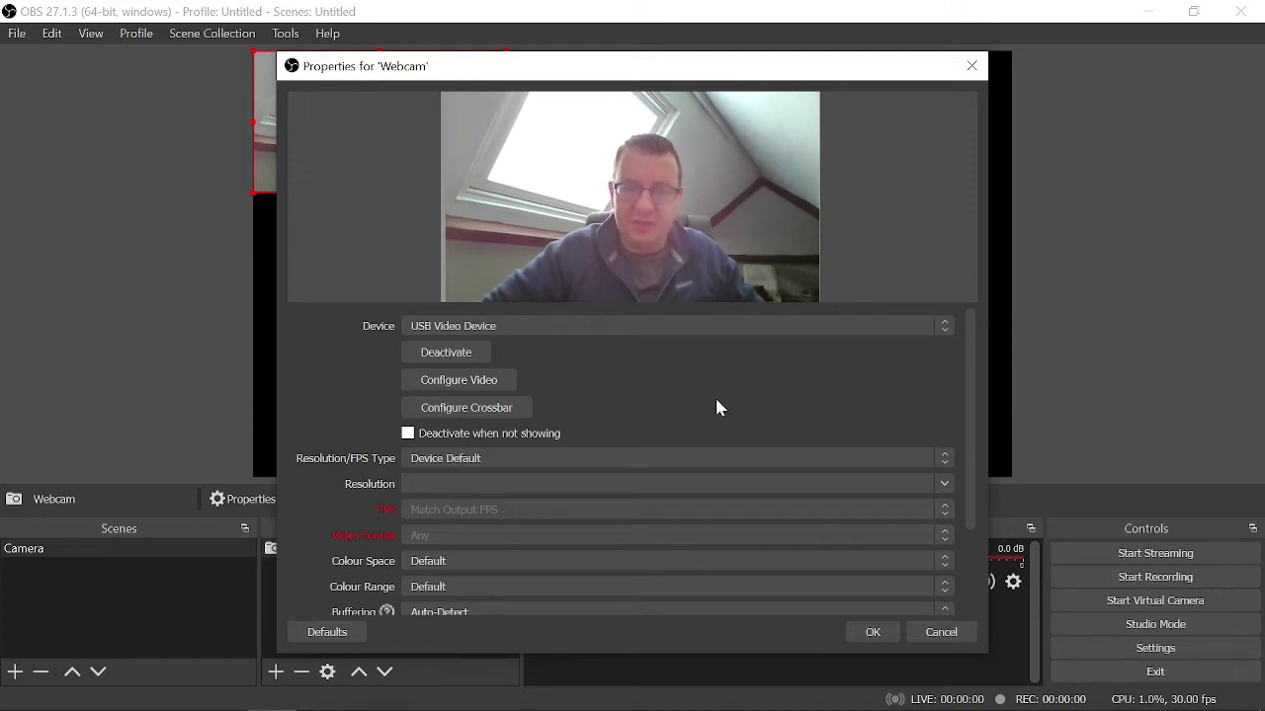
left_click_drag(971, 413, 968, 523)
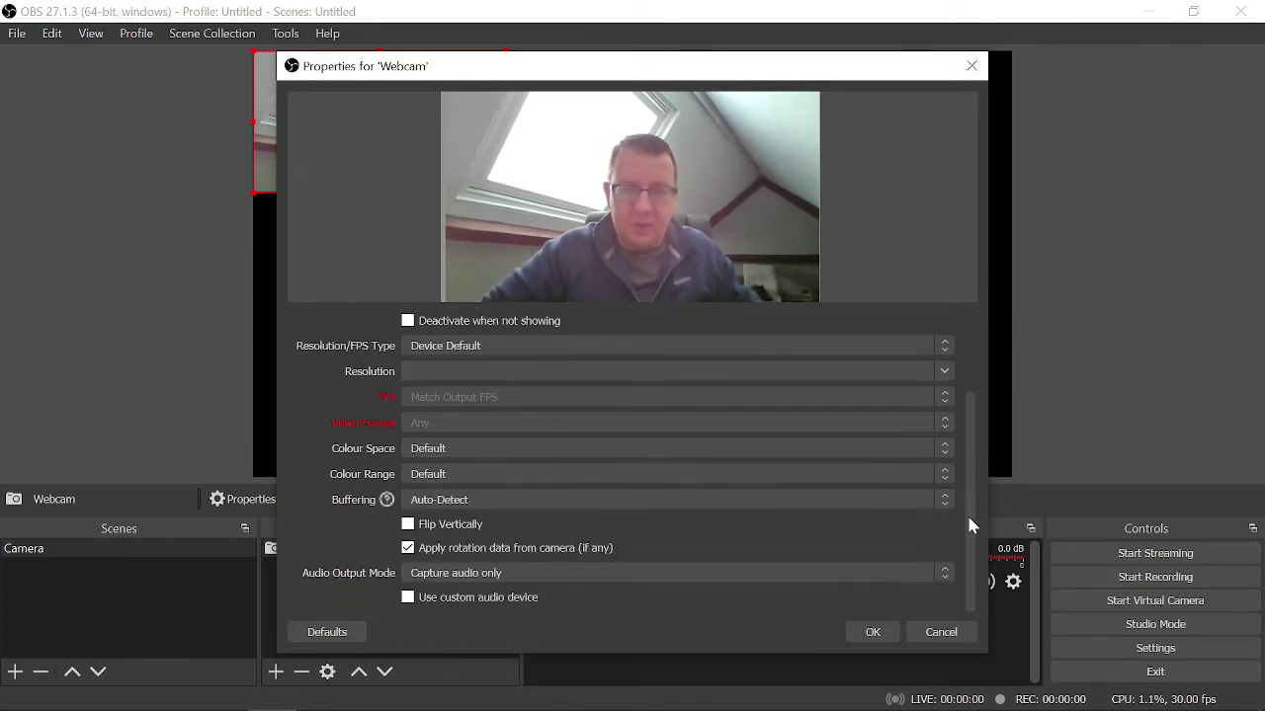
left_click(942, 582)
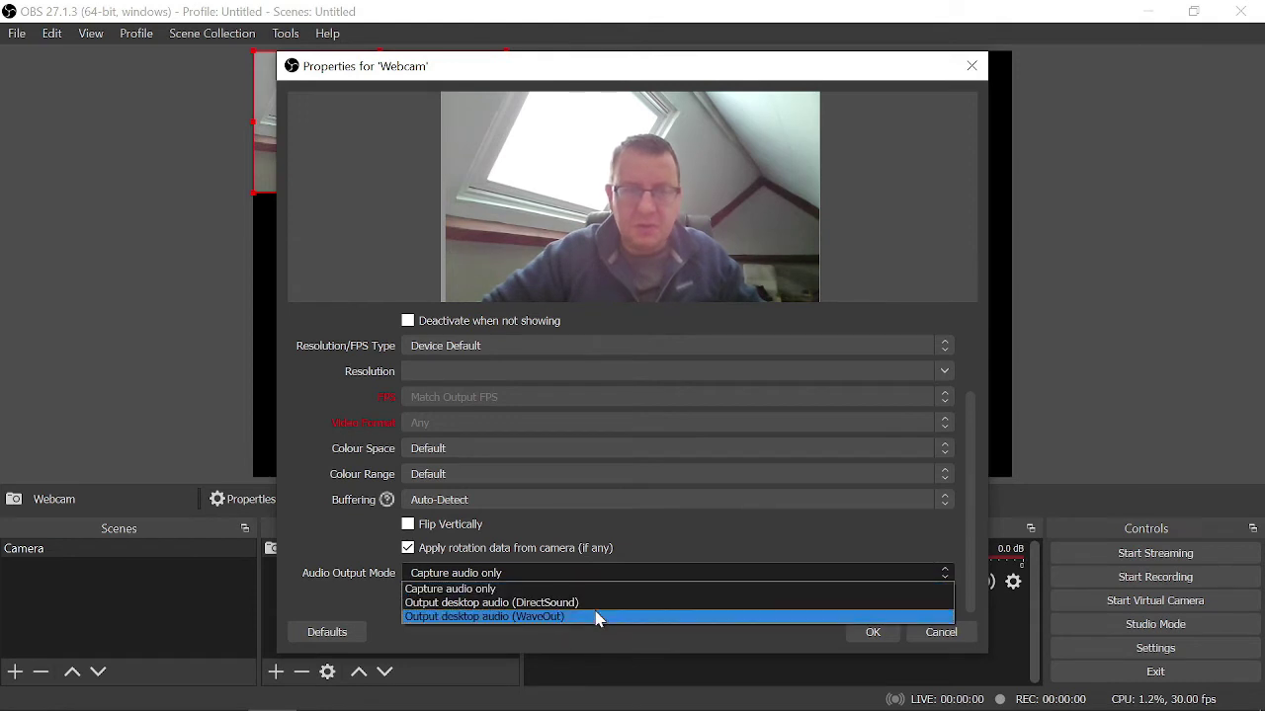
left_click(712, 532)
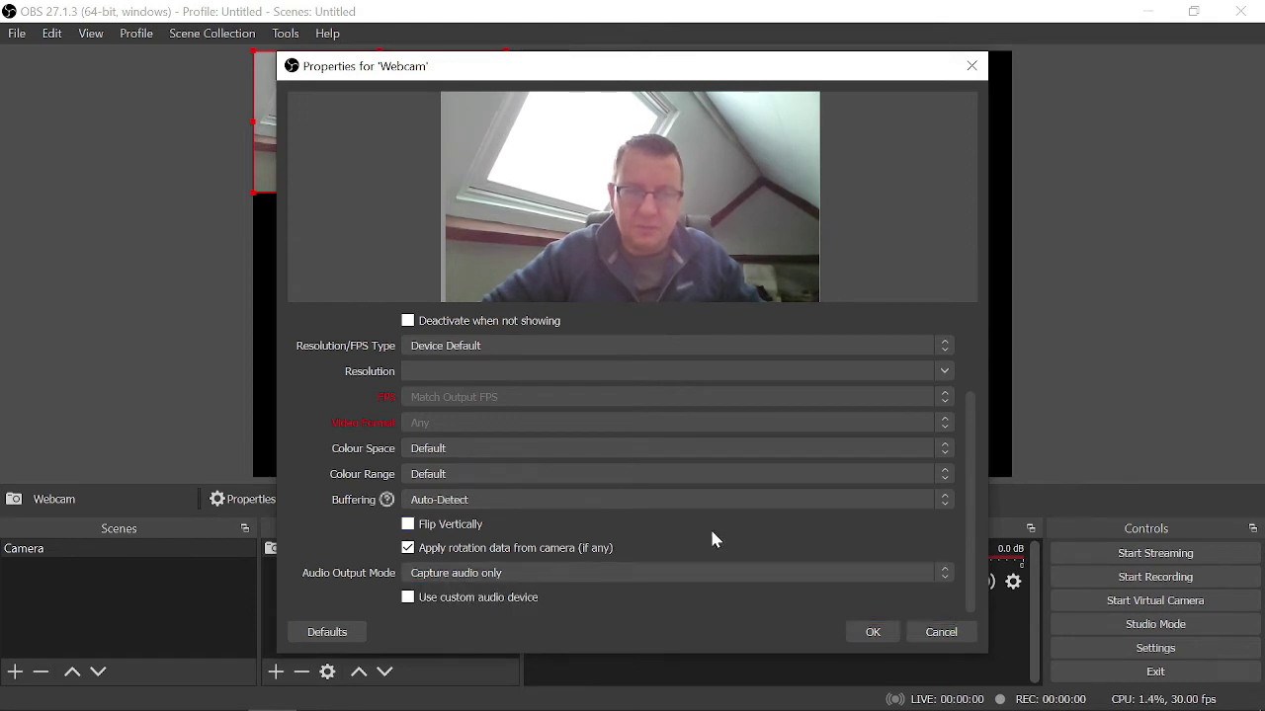
left_click(408, 599)
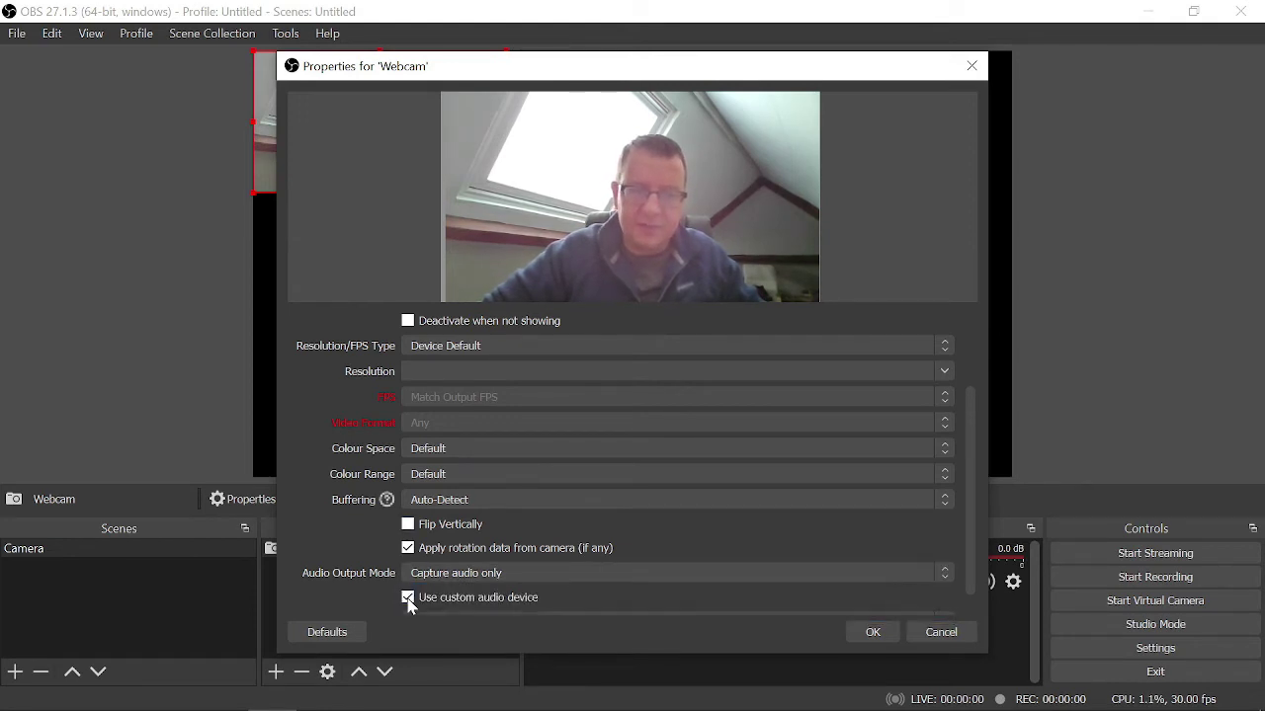
left_click_drag(968, 570, 966, 610)
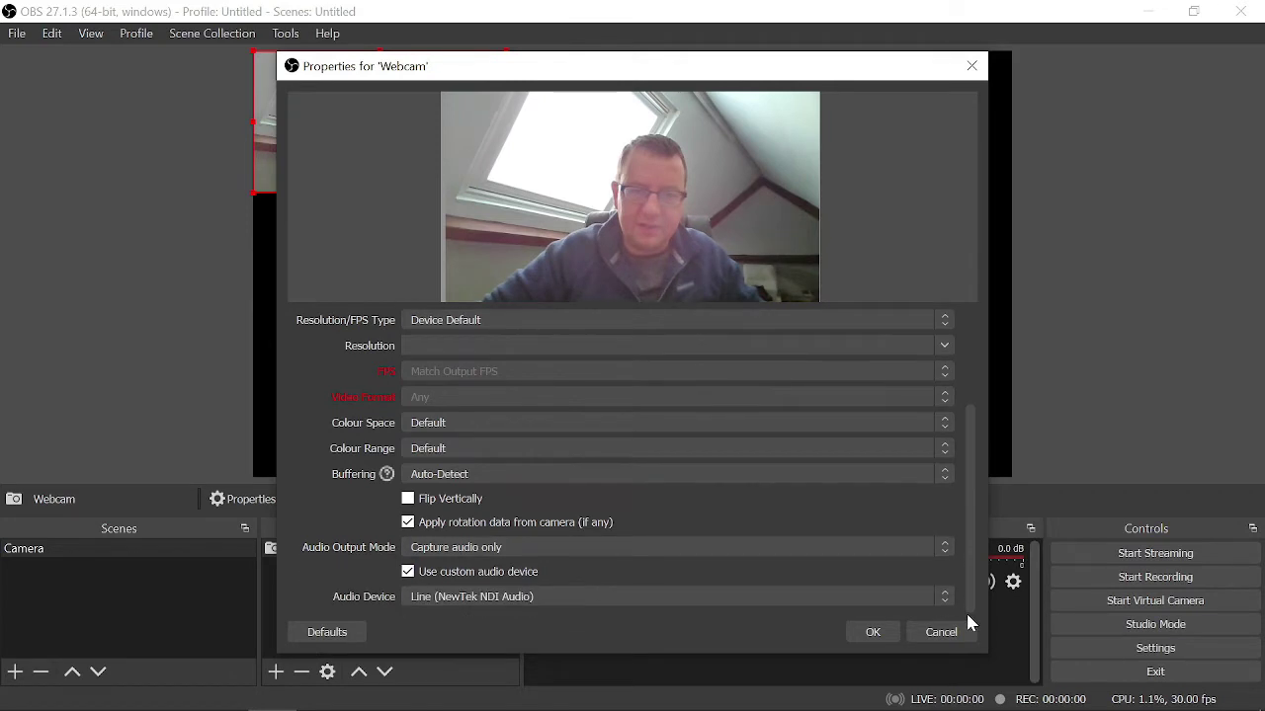
left_click(938, 598)
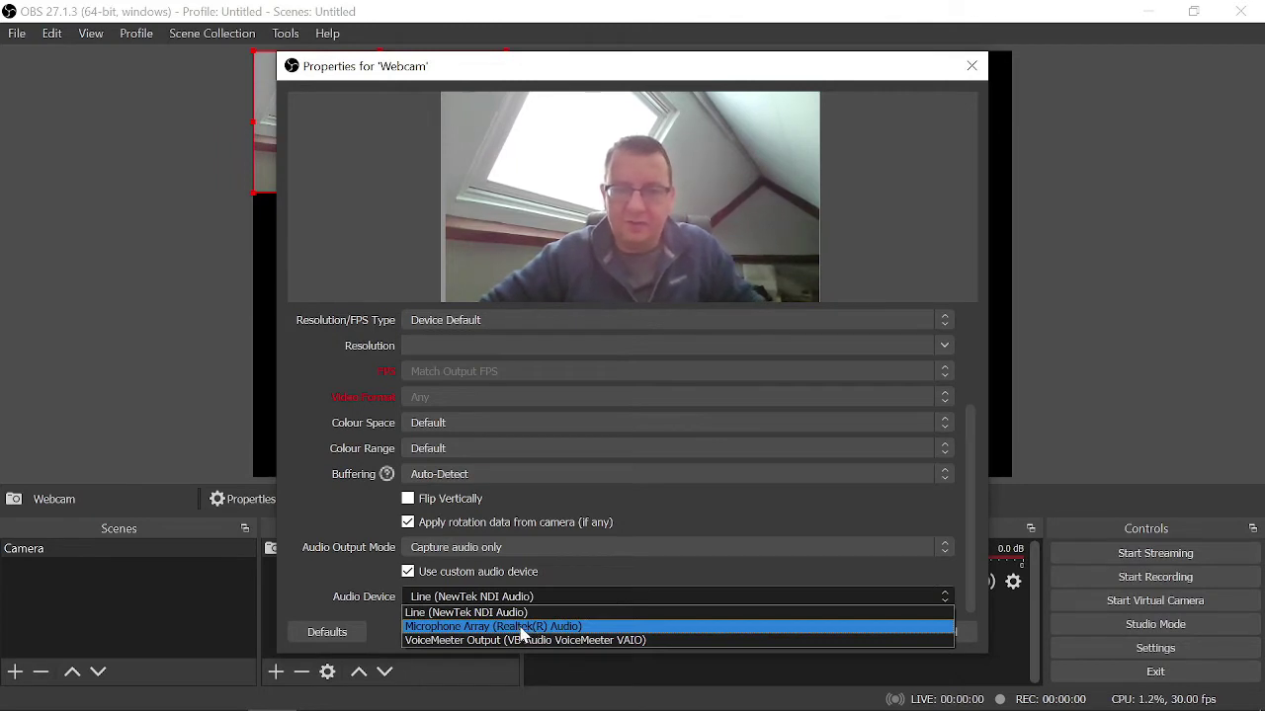
left_click(520, 626)
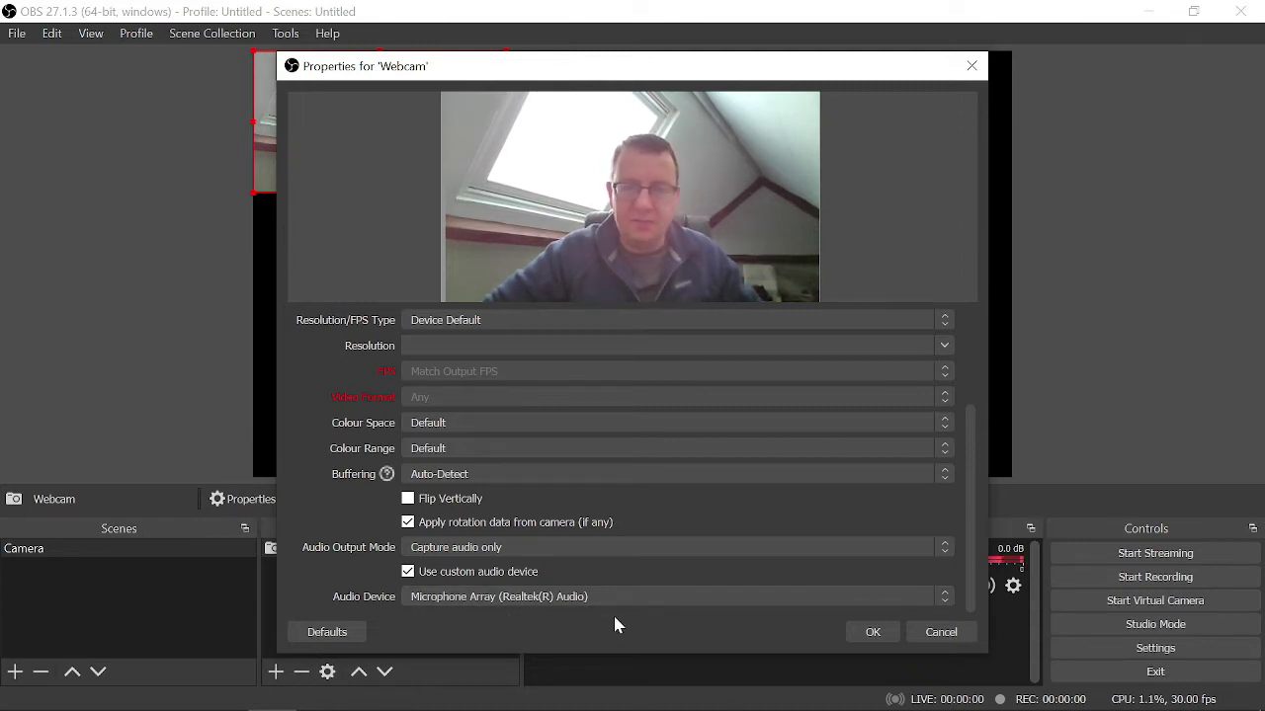
left_click(873, 632)
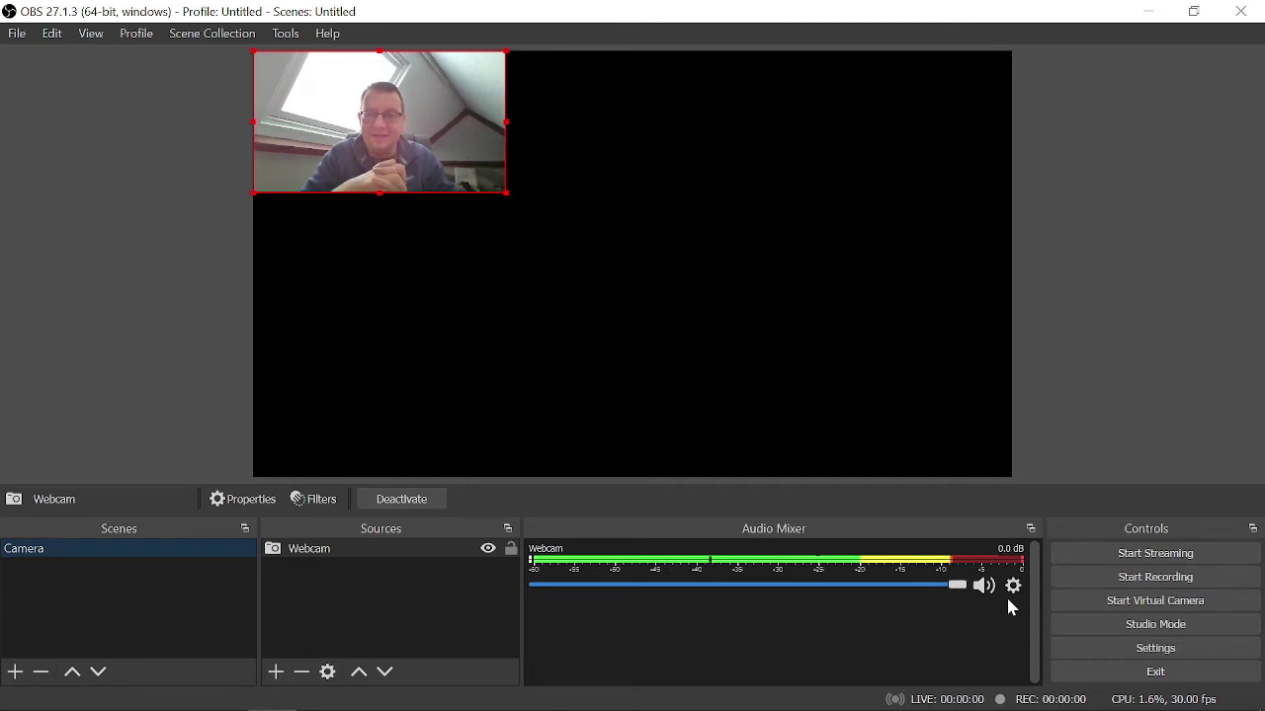
- Apply Transform > Fit to screen so the Webcam feed fills the canvas
right_click(382, 125)
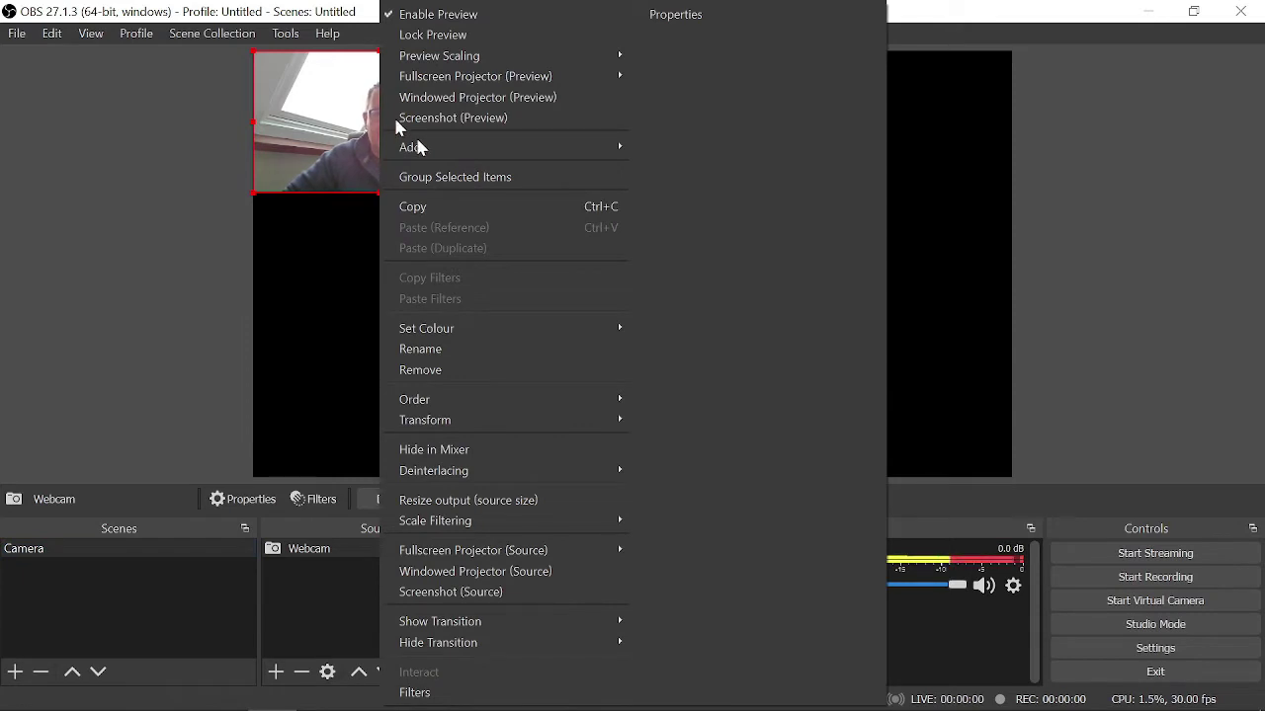
mouse_move(495, 425)
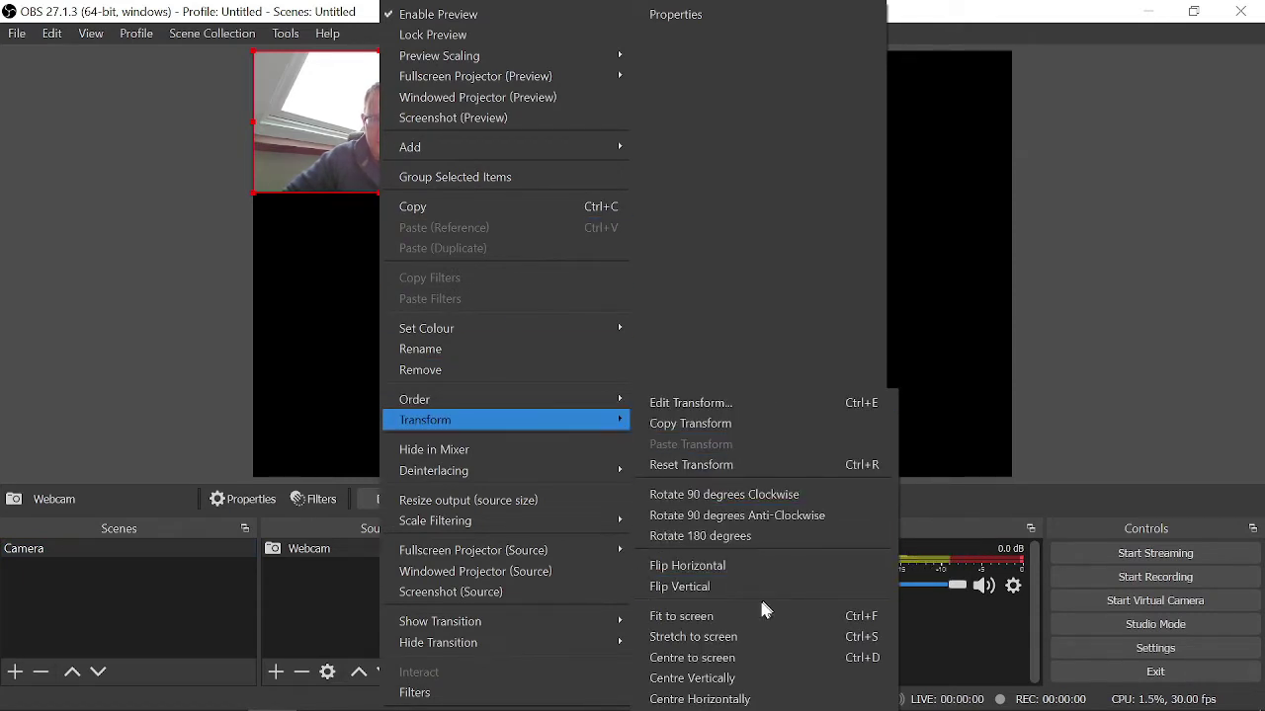
left_click(709, 619)
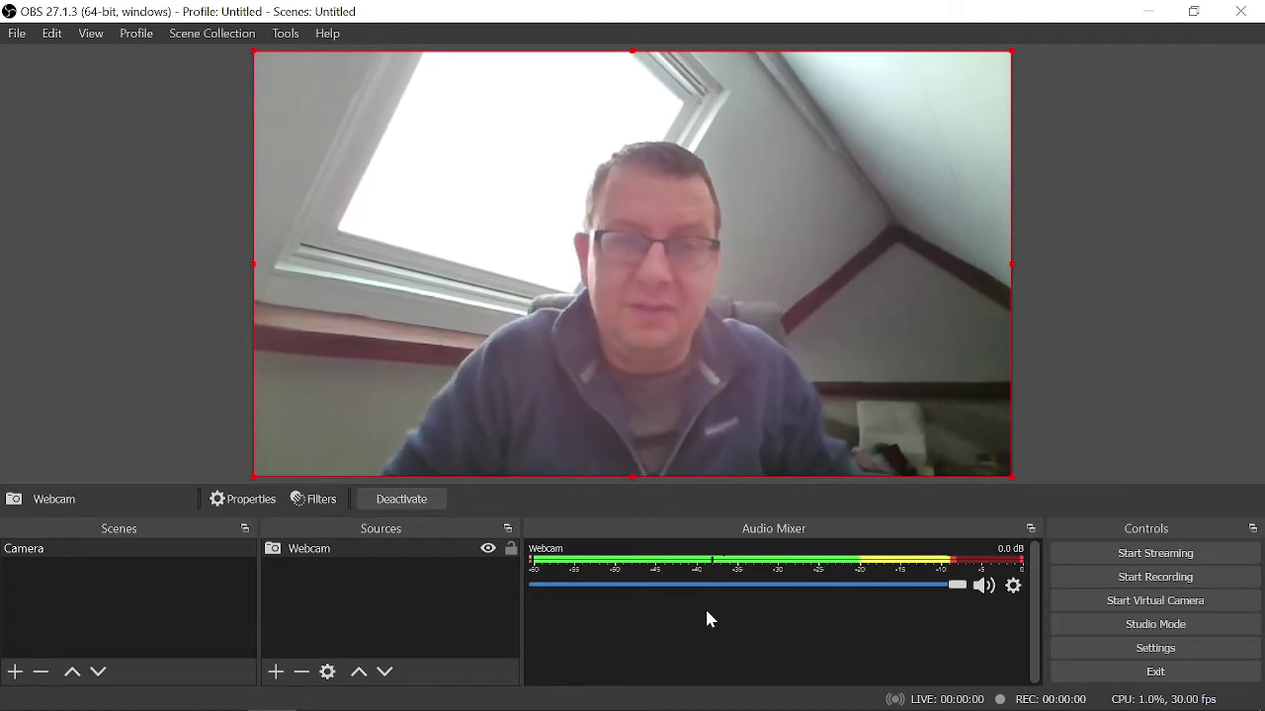
- Create a new scene named 'PowerPoint'
left_click(15, 673)
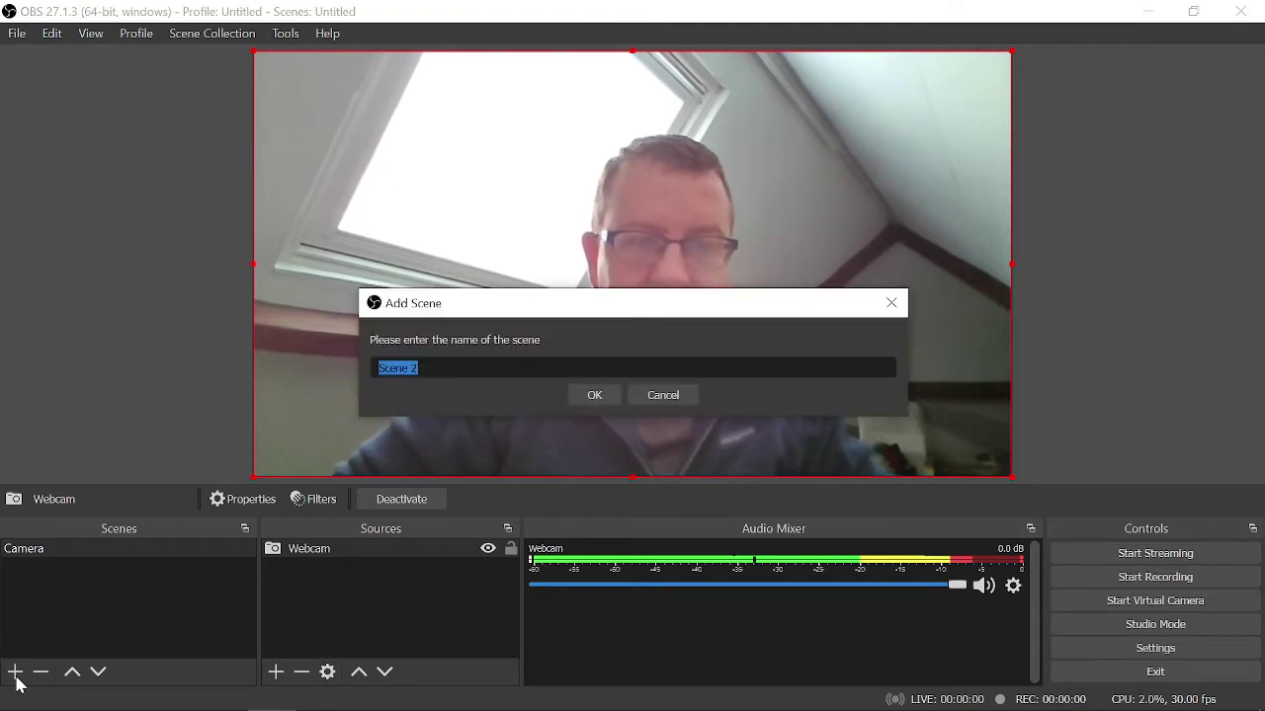
type("P")
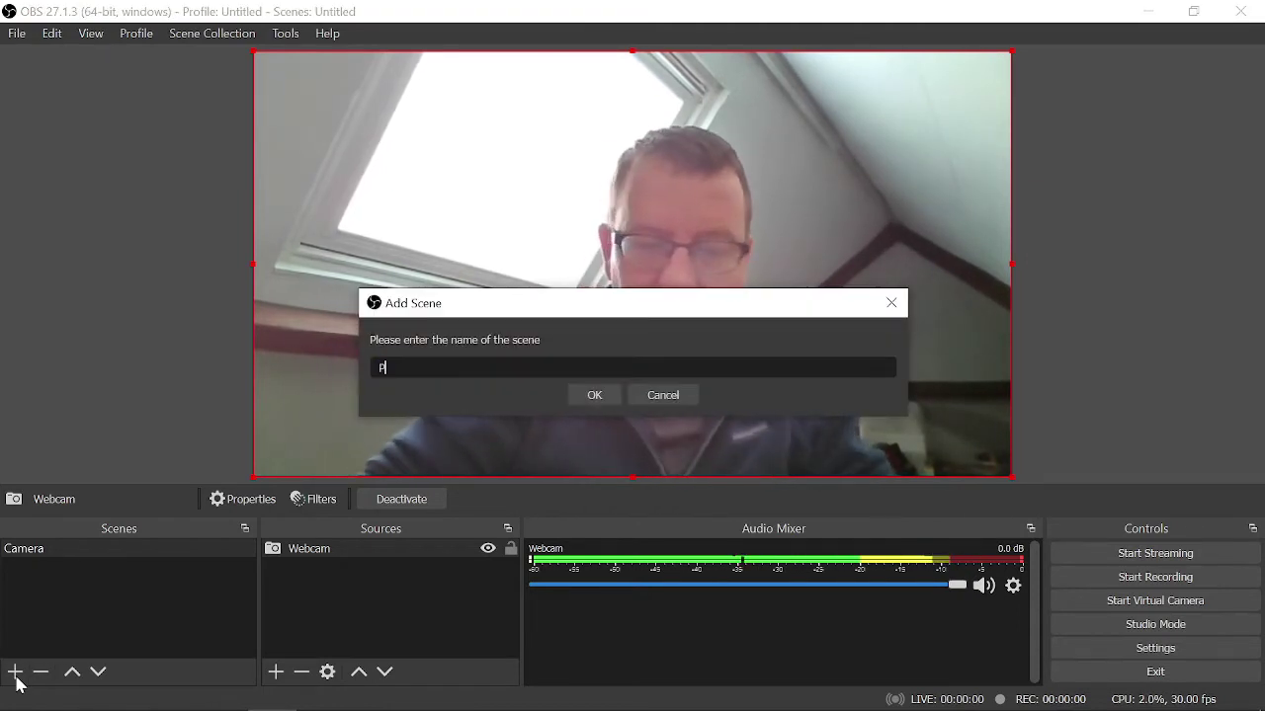
type("owerPoint")
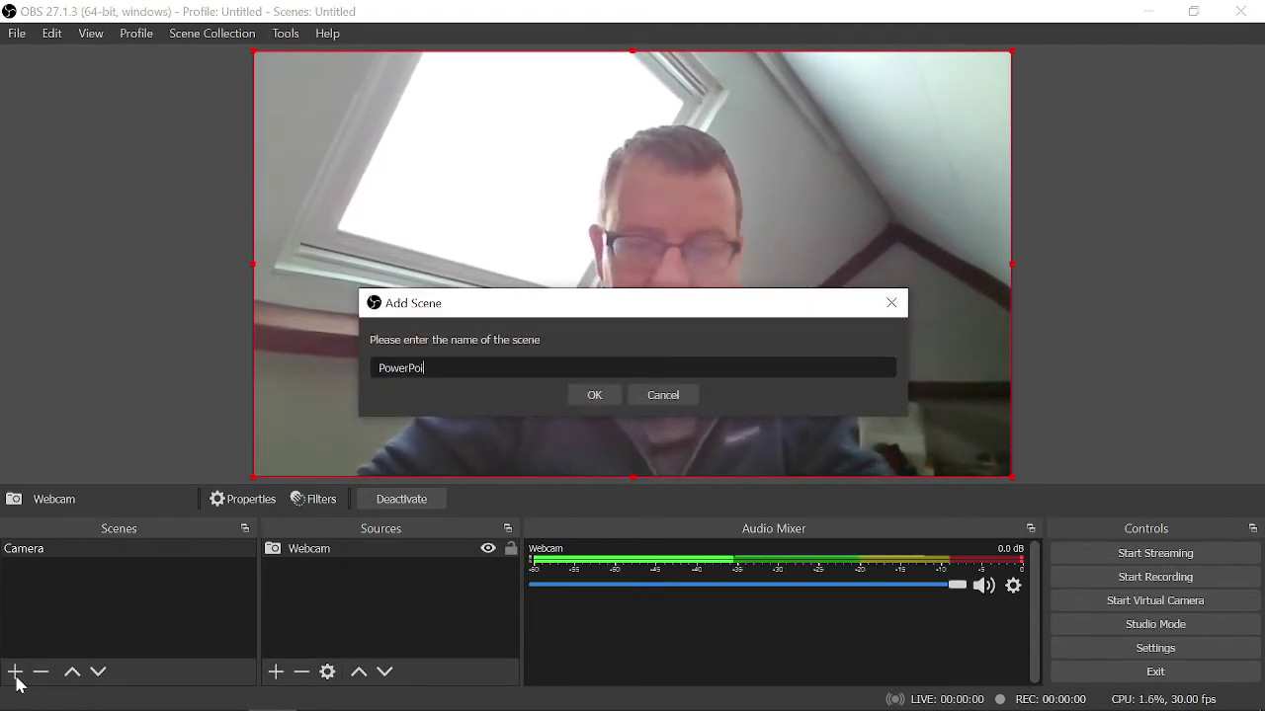
left_click(595, 396)
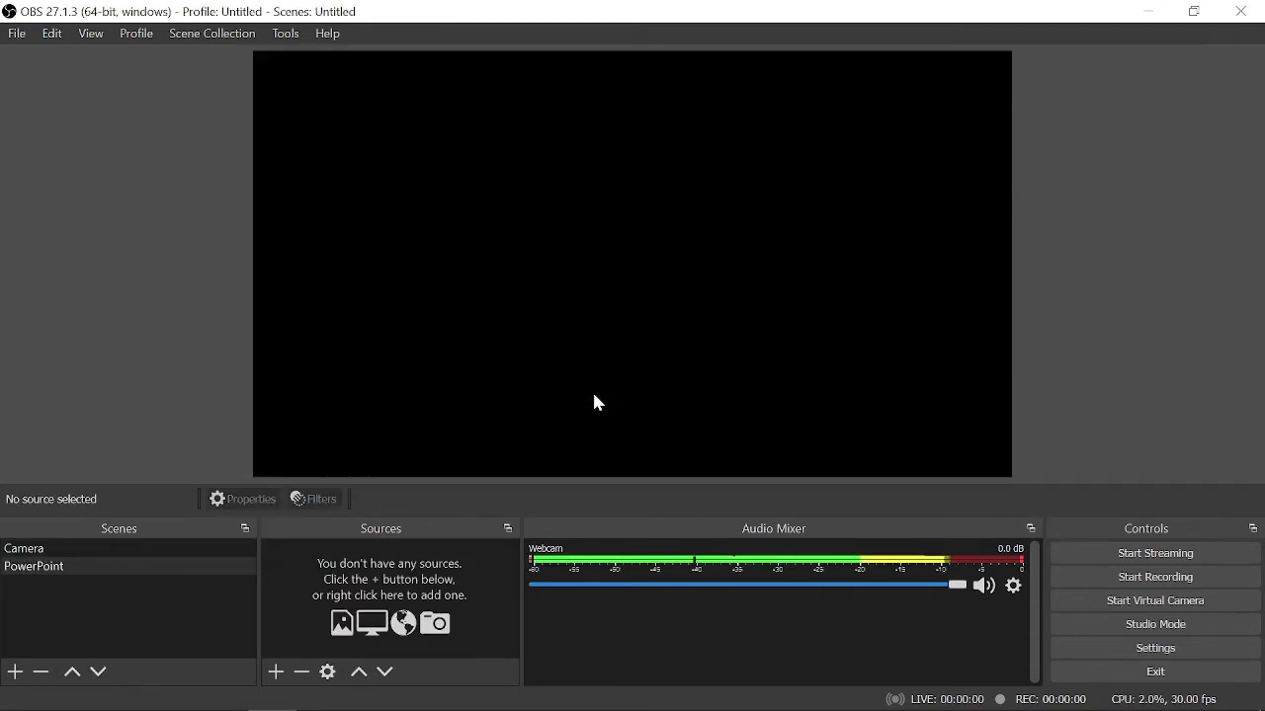
- Add the existing Webcam video capture source to the PowerPoint scene
left_click(279, 673)
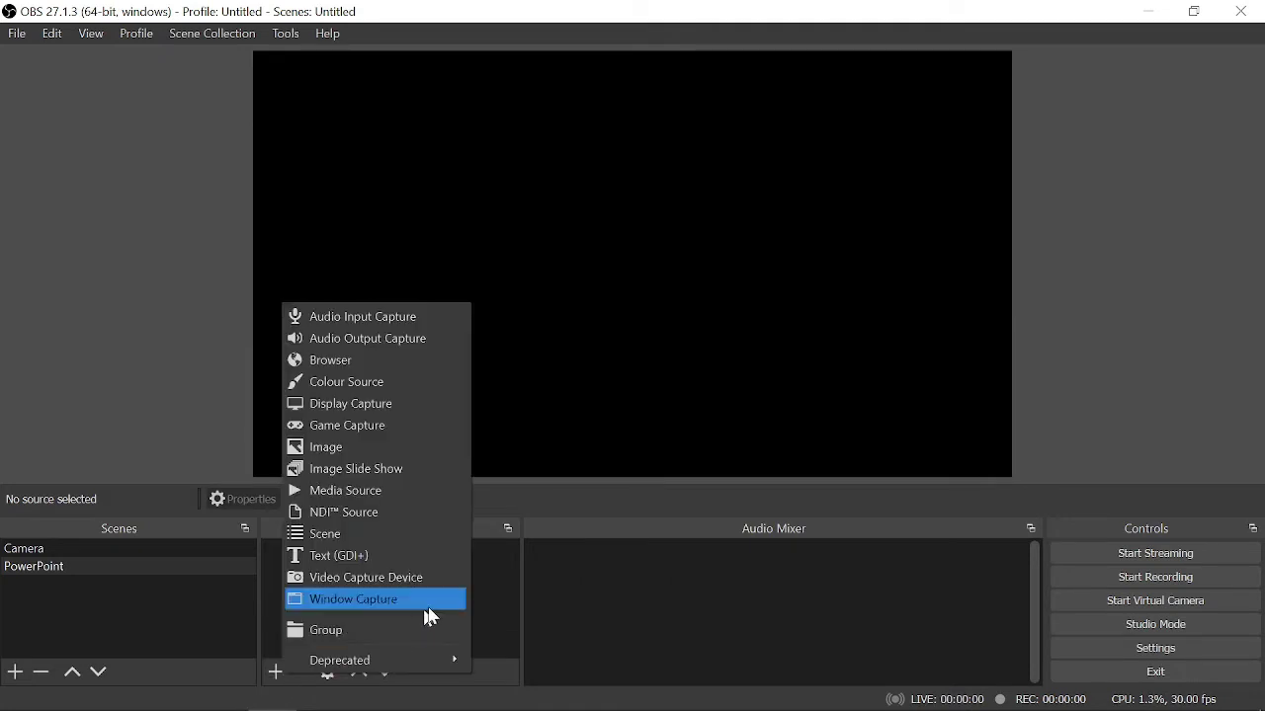
left_click(404, 583)
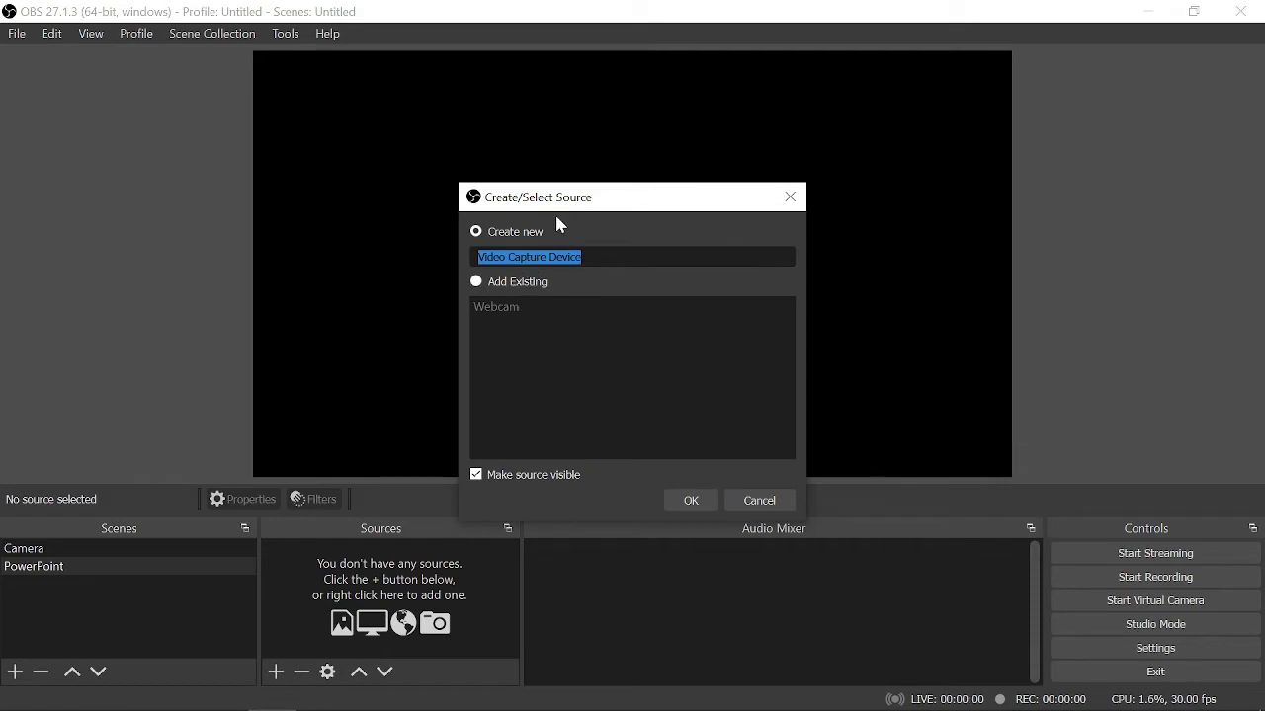
left_click(506, 284)
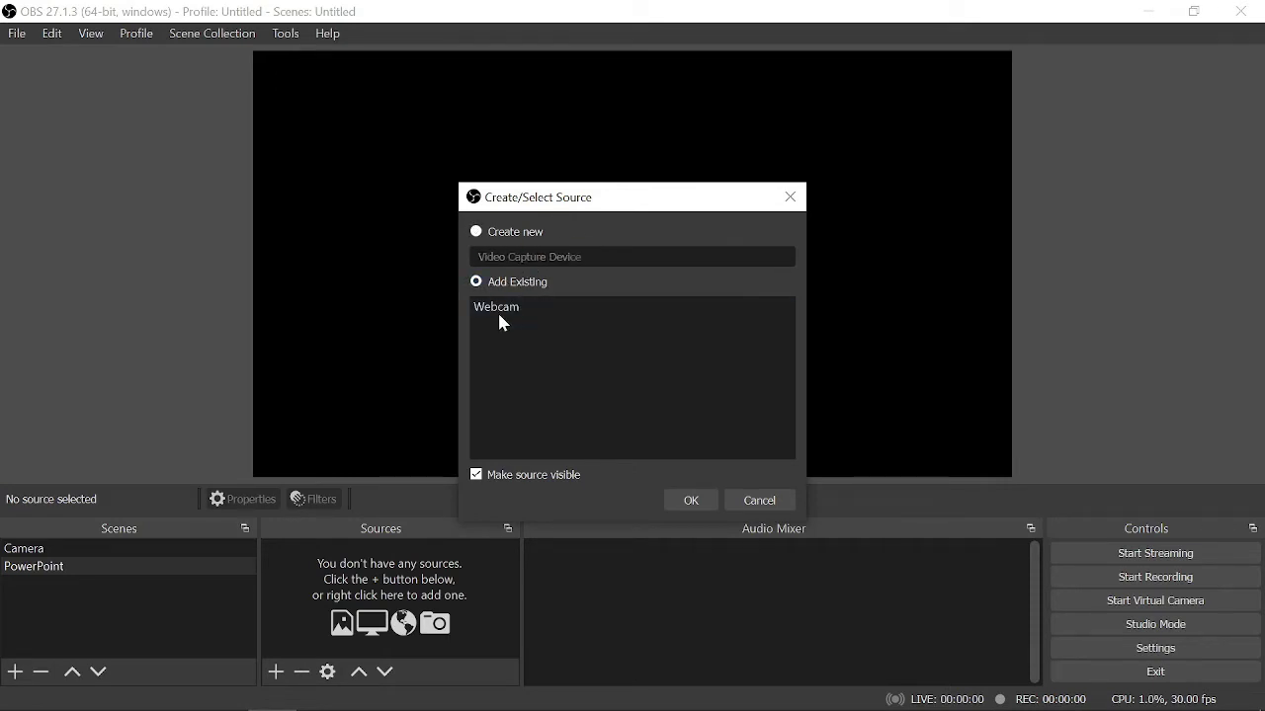
left_click(515, 306)
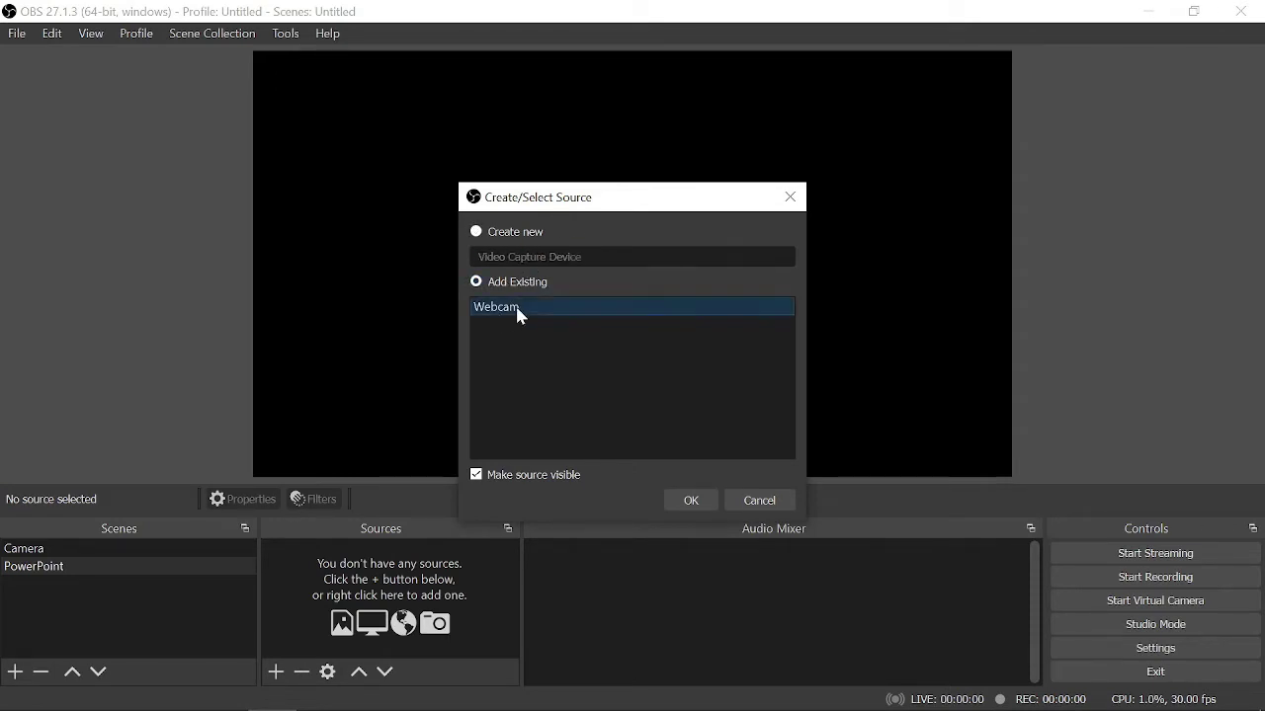
left_click(692, 501)
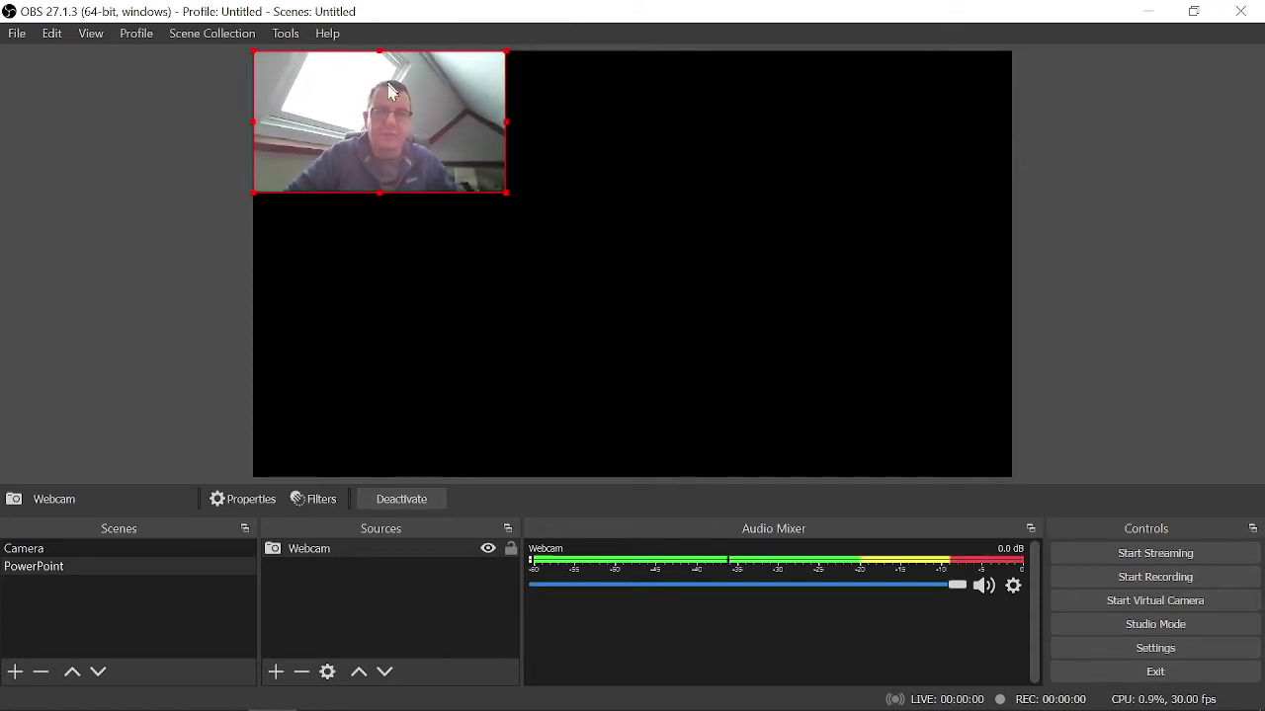
- Move the Webcam to the canvas's lower-left corner and deselect it
left_click_drag(385, 123, 380, 390)
left_click(602, 359)
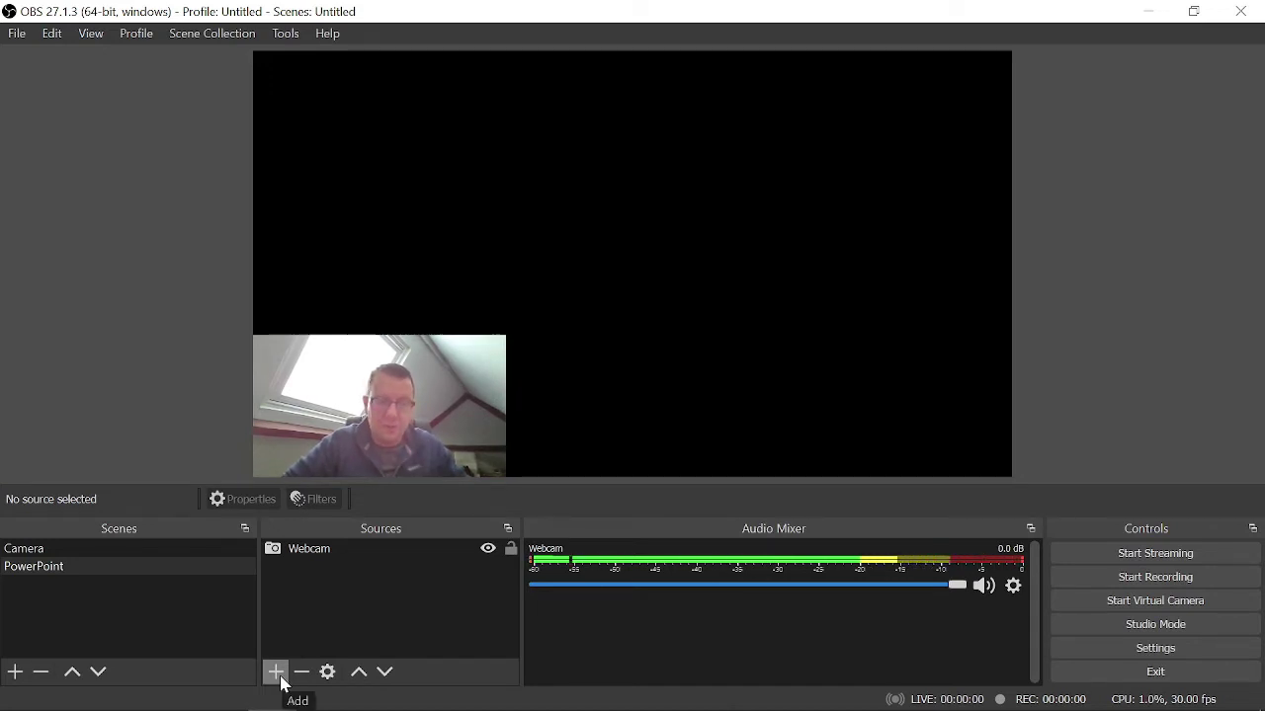
left_click(275, 672)
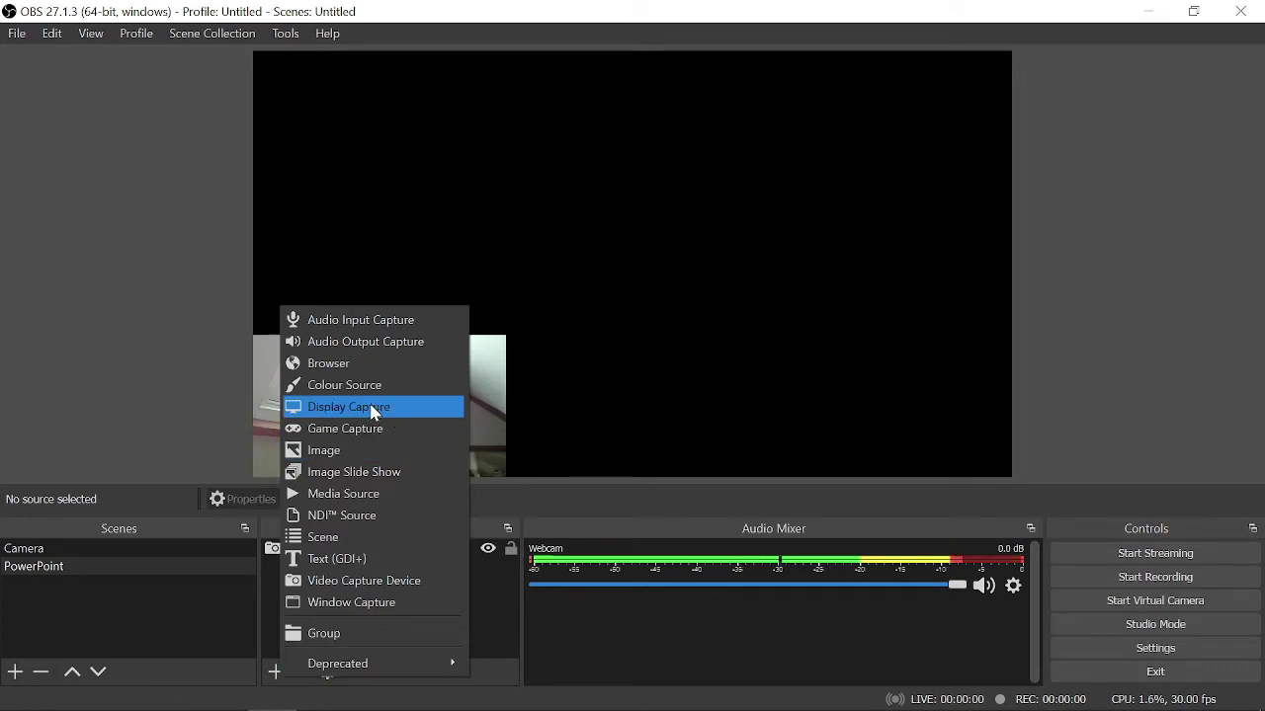
left_click(191, 355)
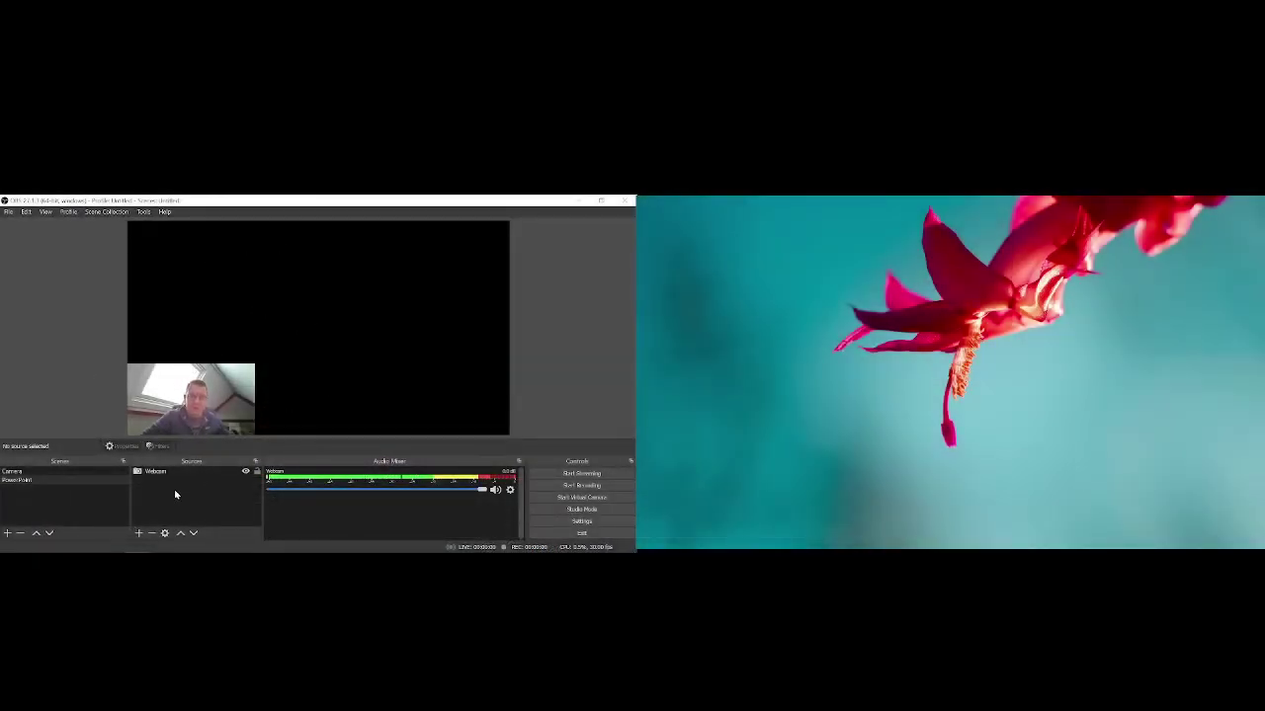
- Start the Presenting on Zoom slide show, then minimise Presenter View and PowerPoint to return to OBS
left_click(112, 542)
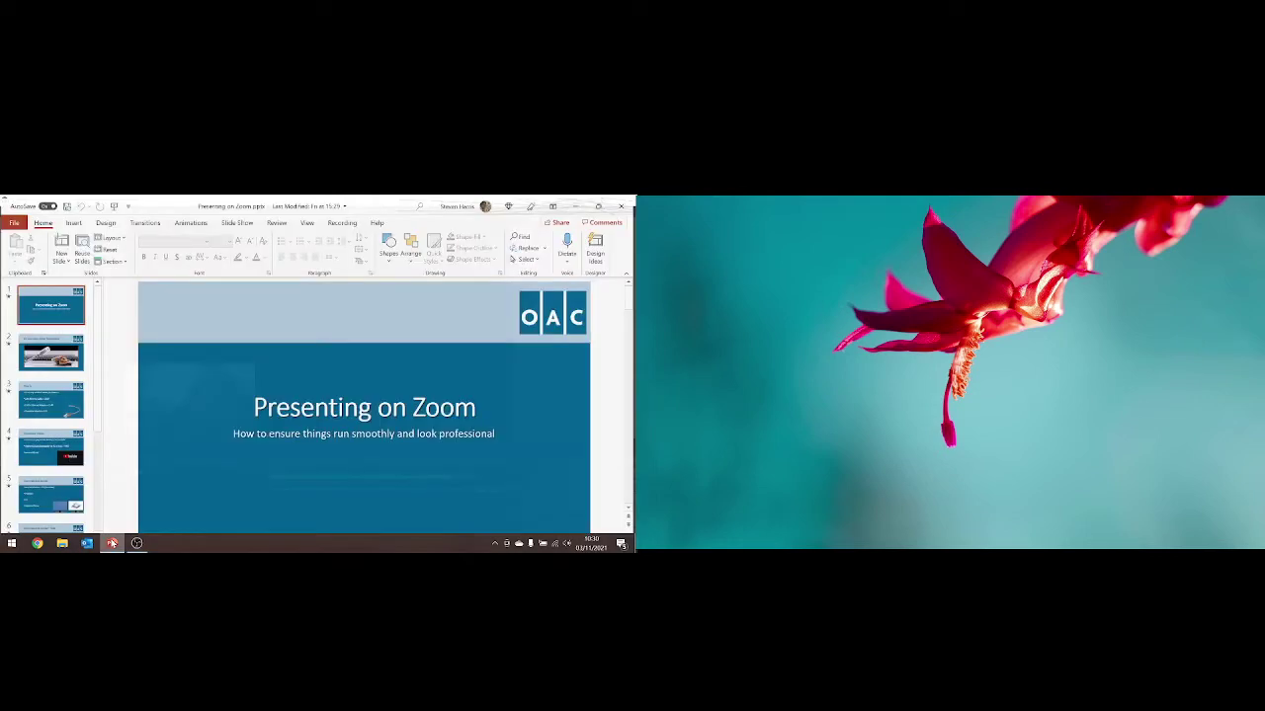
left_click(115, 203)
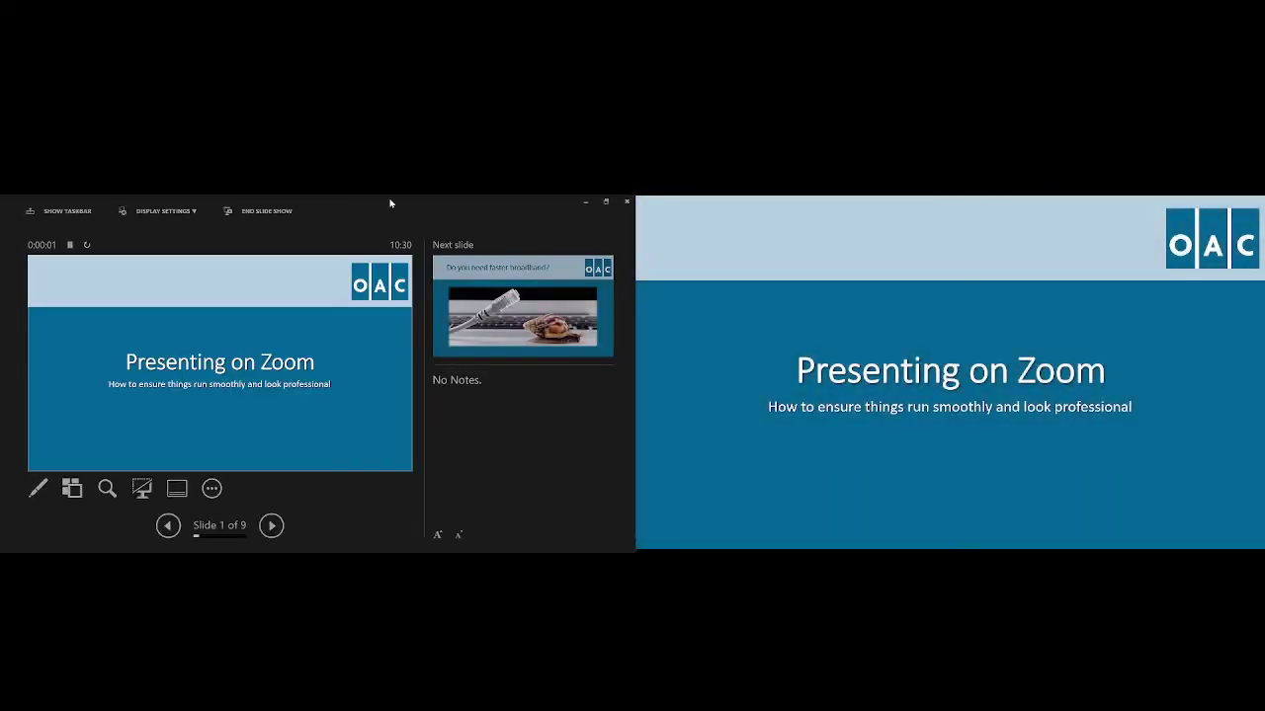
left_click(585, 204)
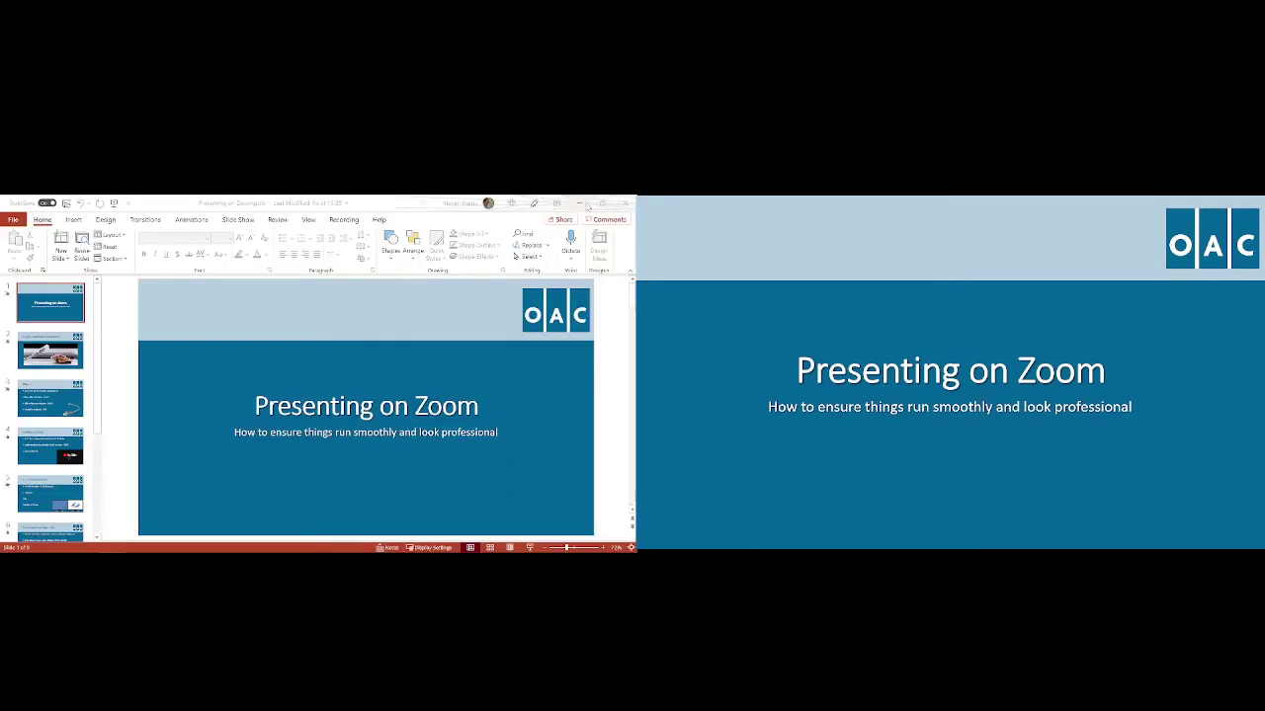
left_click(581, 204)
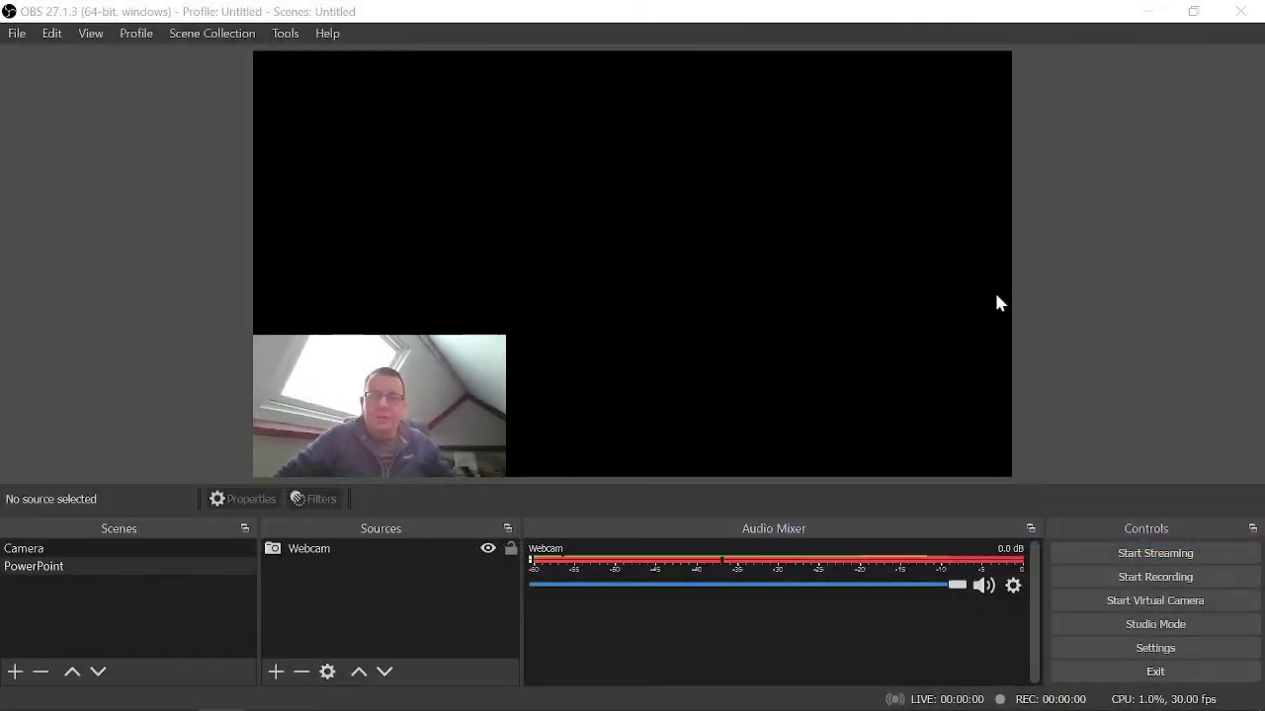
- Add a new Display Capture source named 'PowerPoint Screen'
left_click(274, 680)
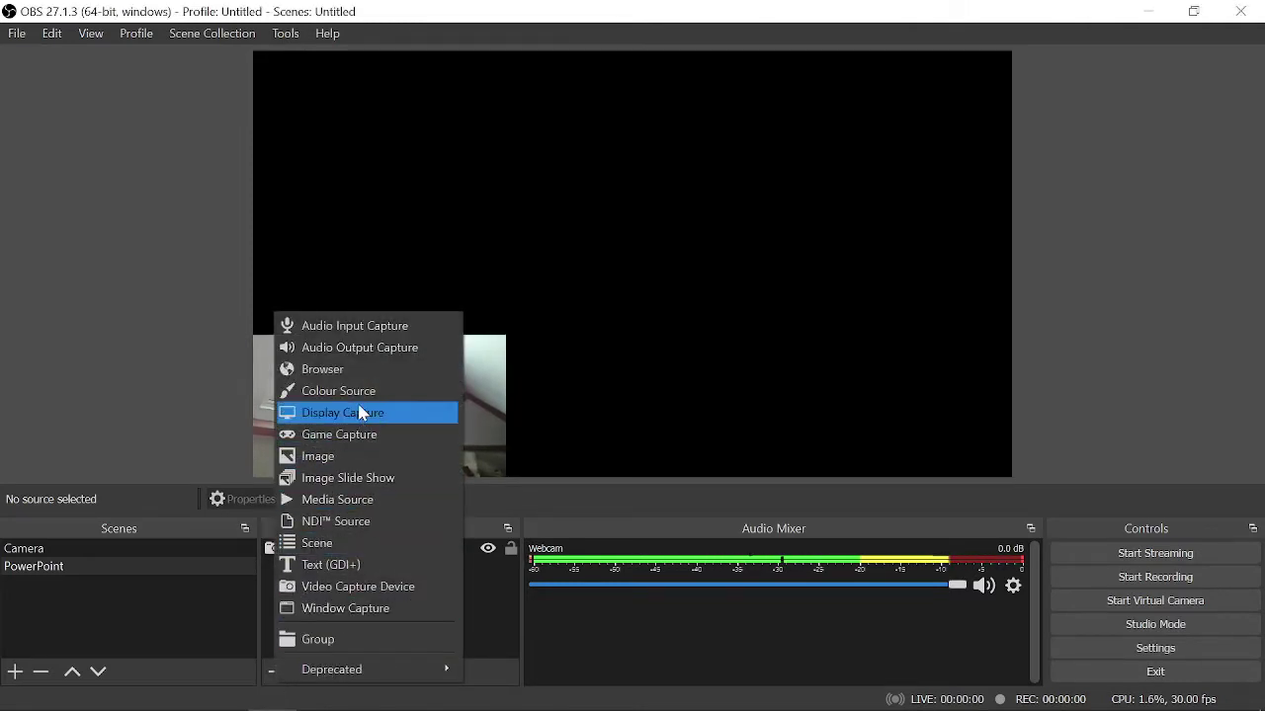
left_click(360, 413)
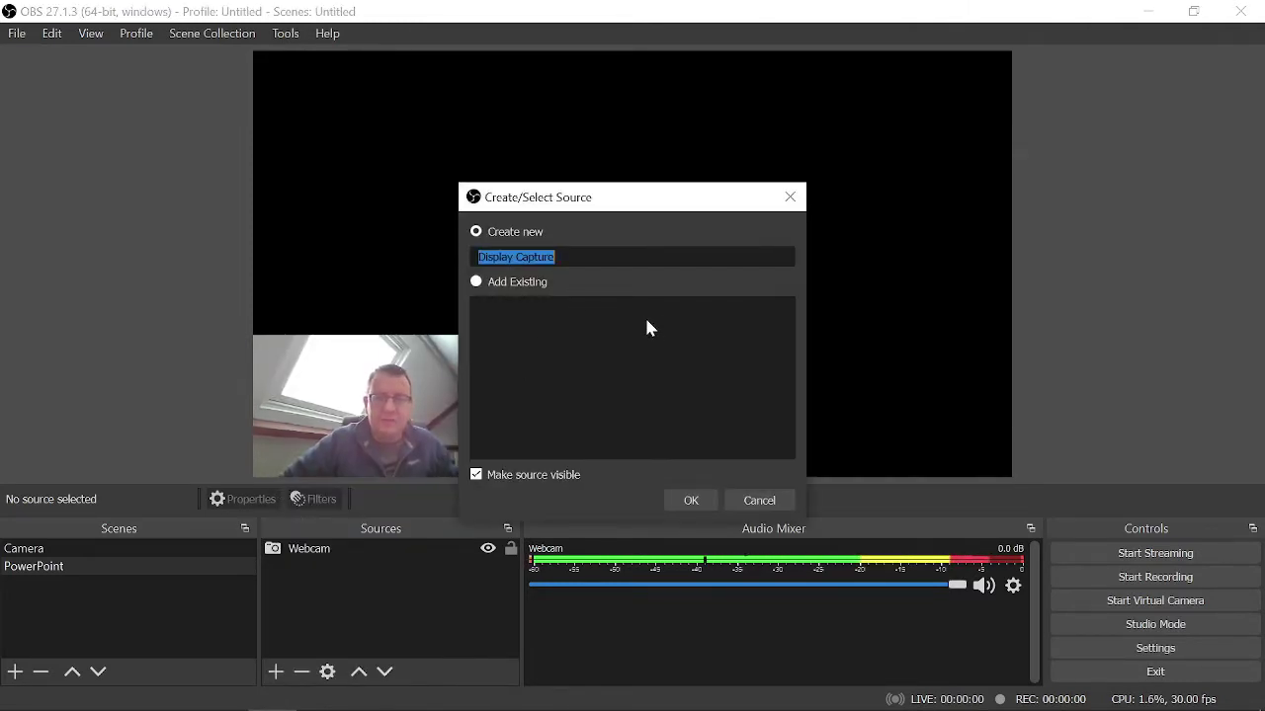
type("Po")
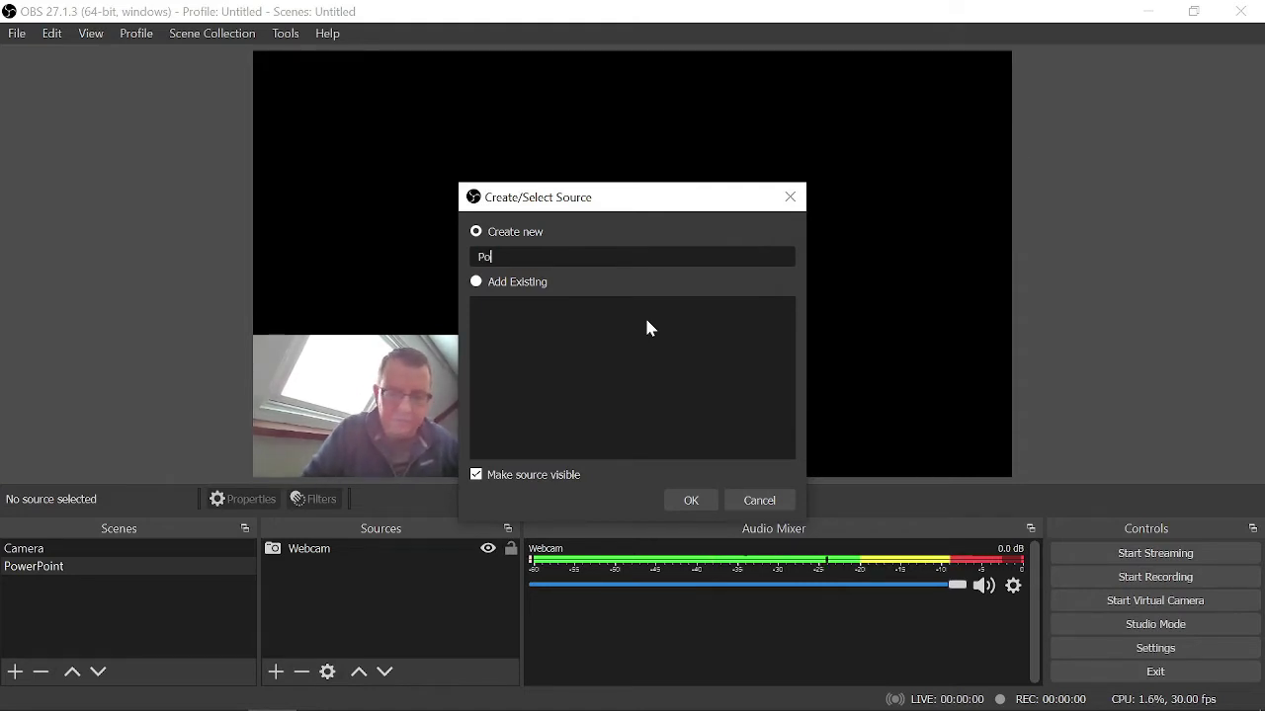
type("werPoint ")
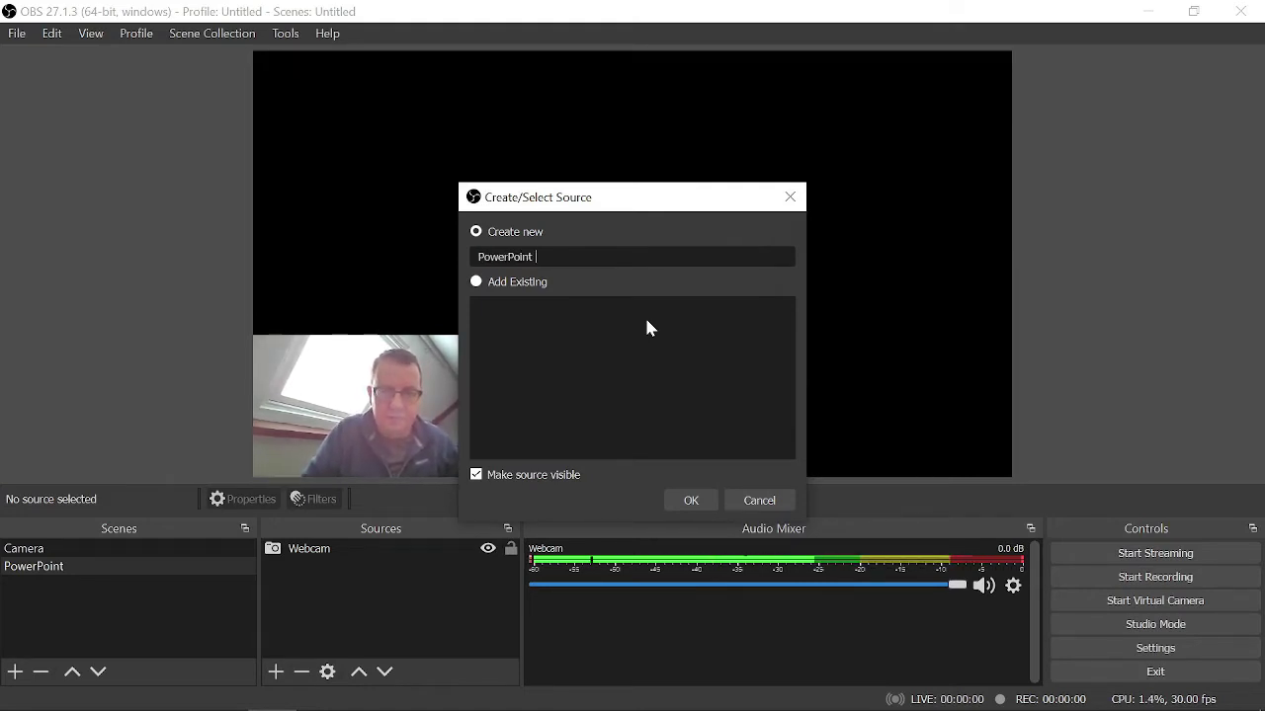
type("Screen")
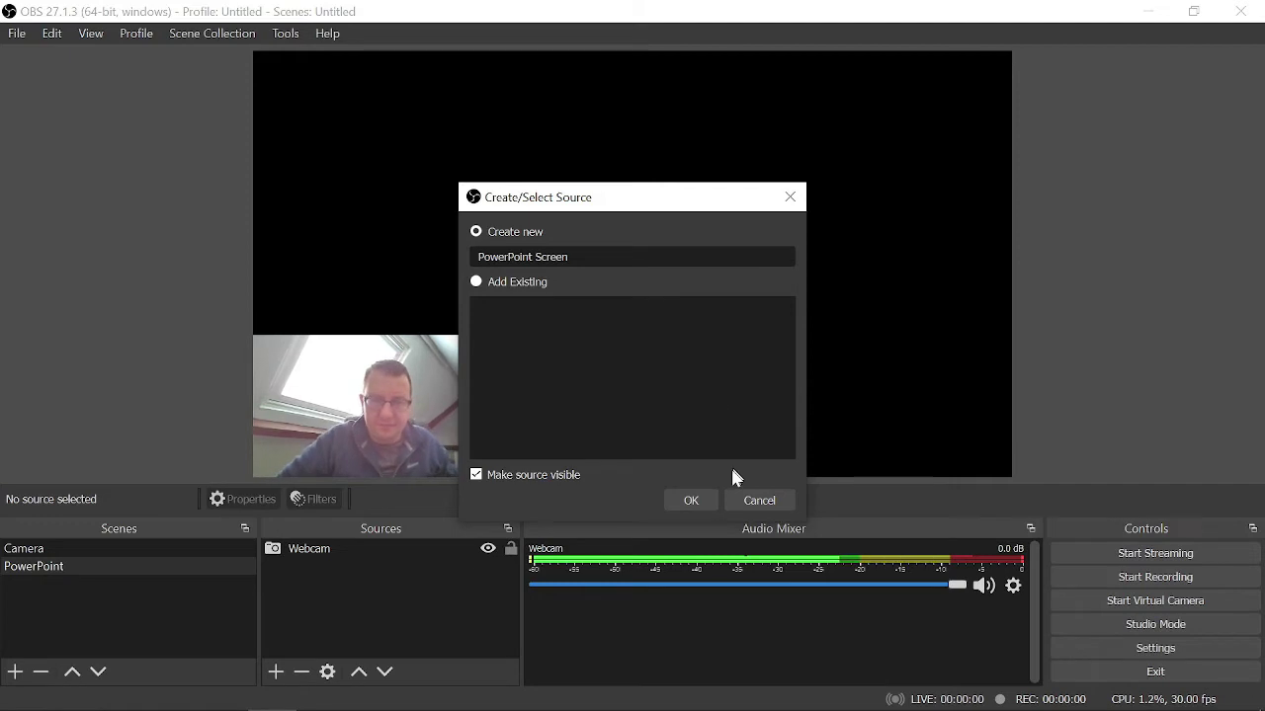
left_click(691, 500)
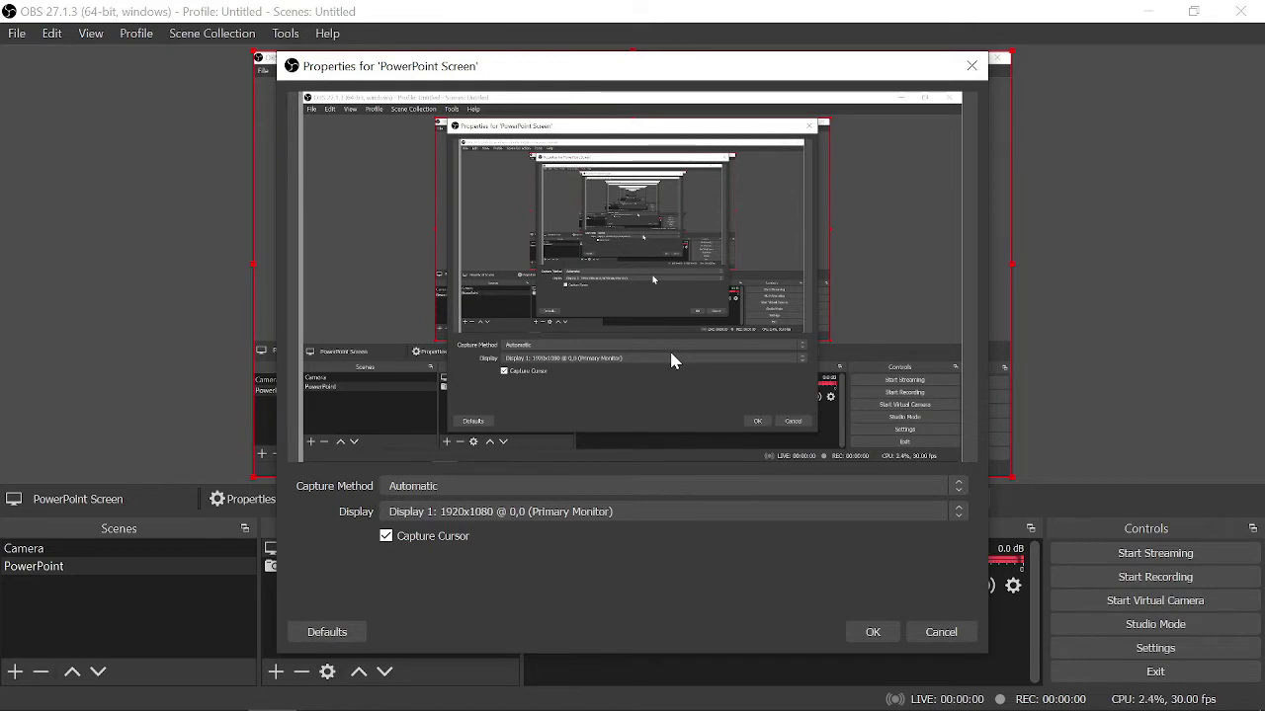
- Set the capture to Display 2 with Capture Cursor turned off
left_click(961, 518)
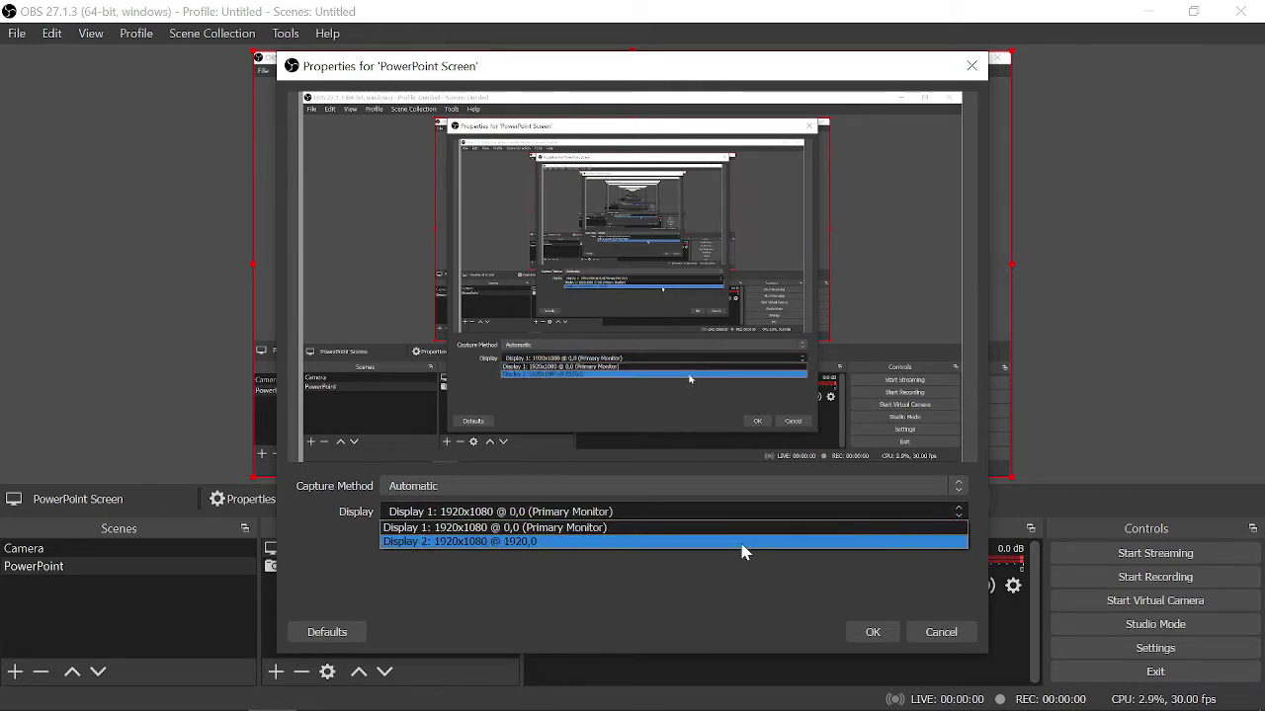
left_click(744, 542)
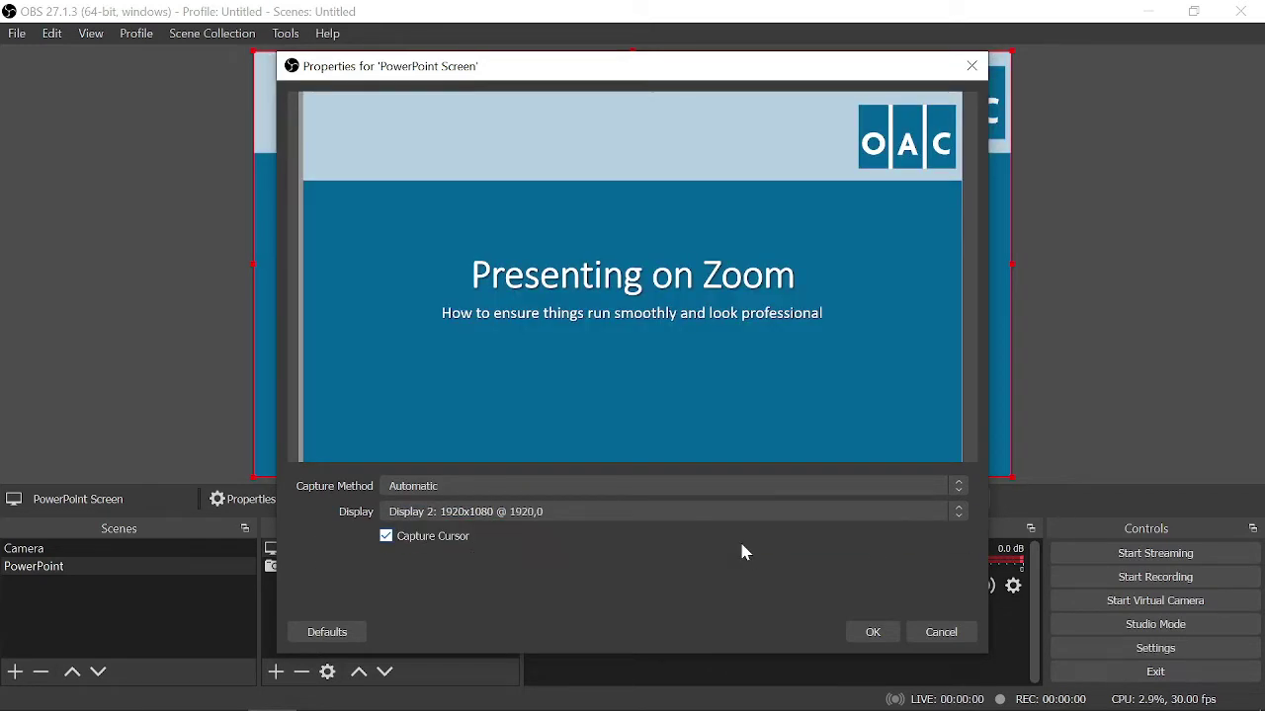
left_click(392, 543)
left_click(864, 639)
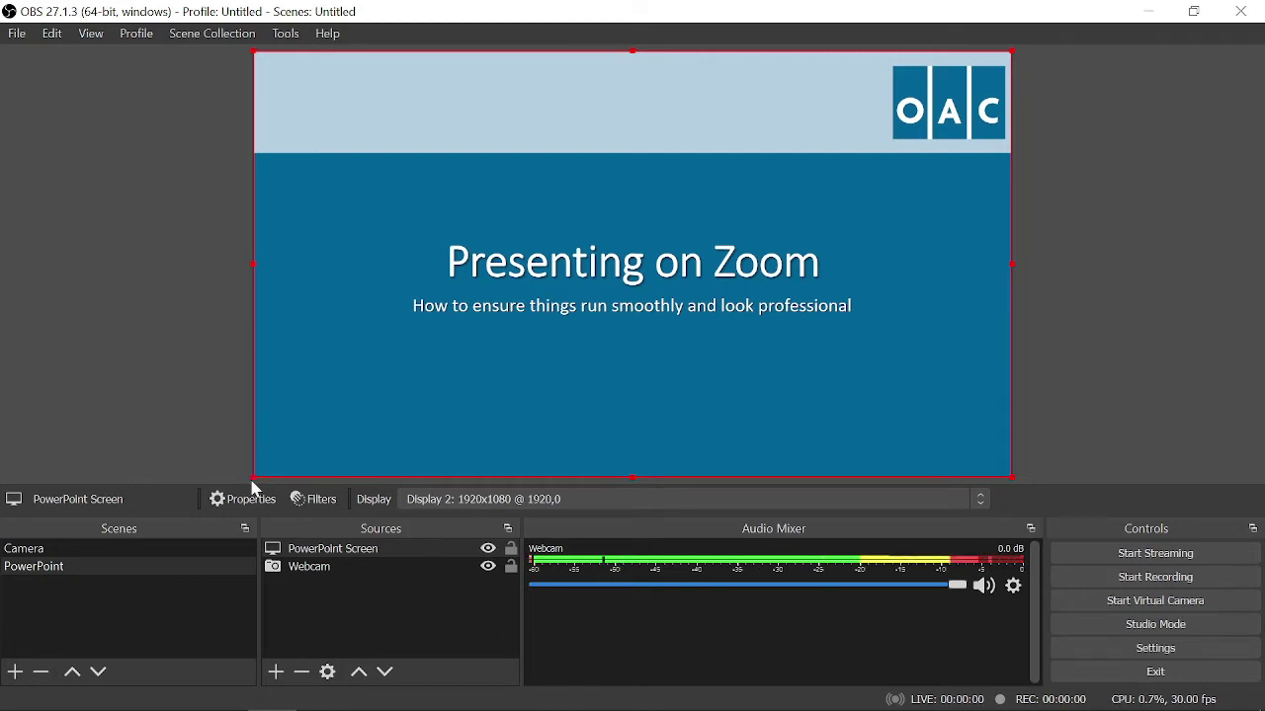
- Shrink the PowerPoint Screen capture and move Webcam above it in Sources
left_click_drag(251, 478, 413, 367)
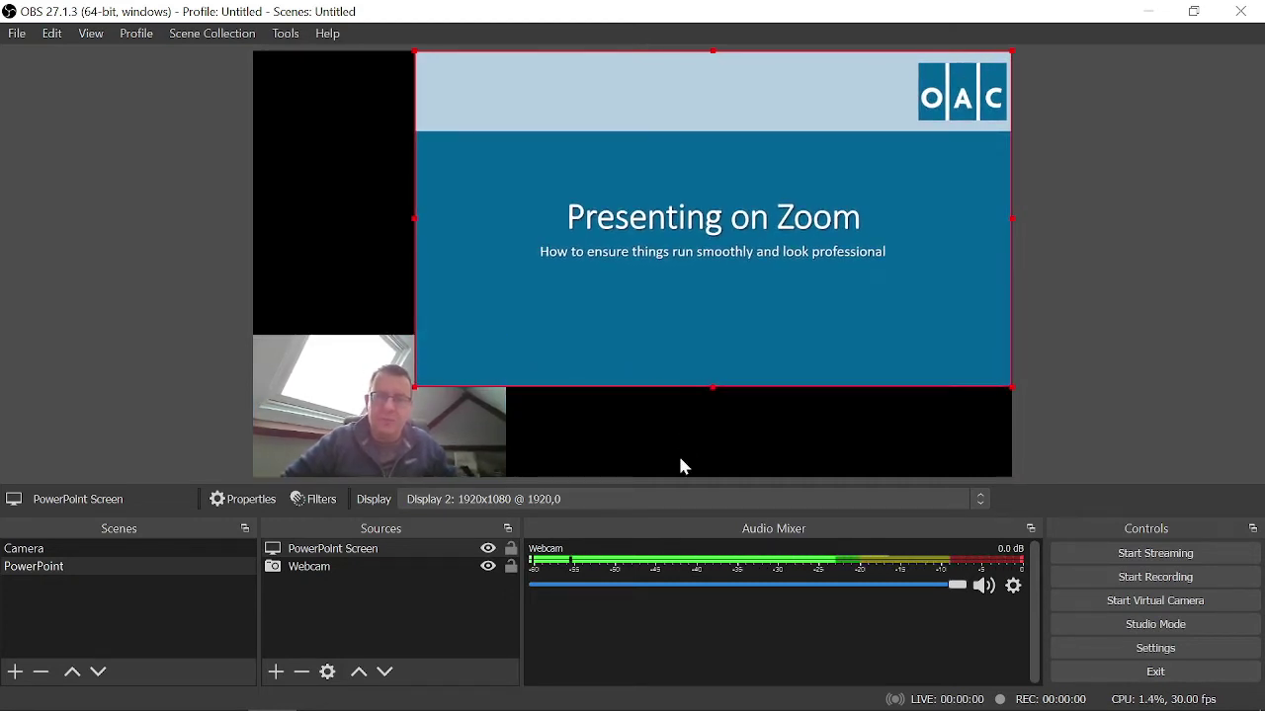
left_click(338, 573)
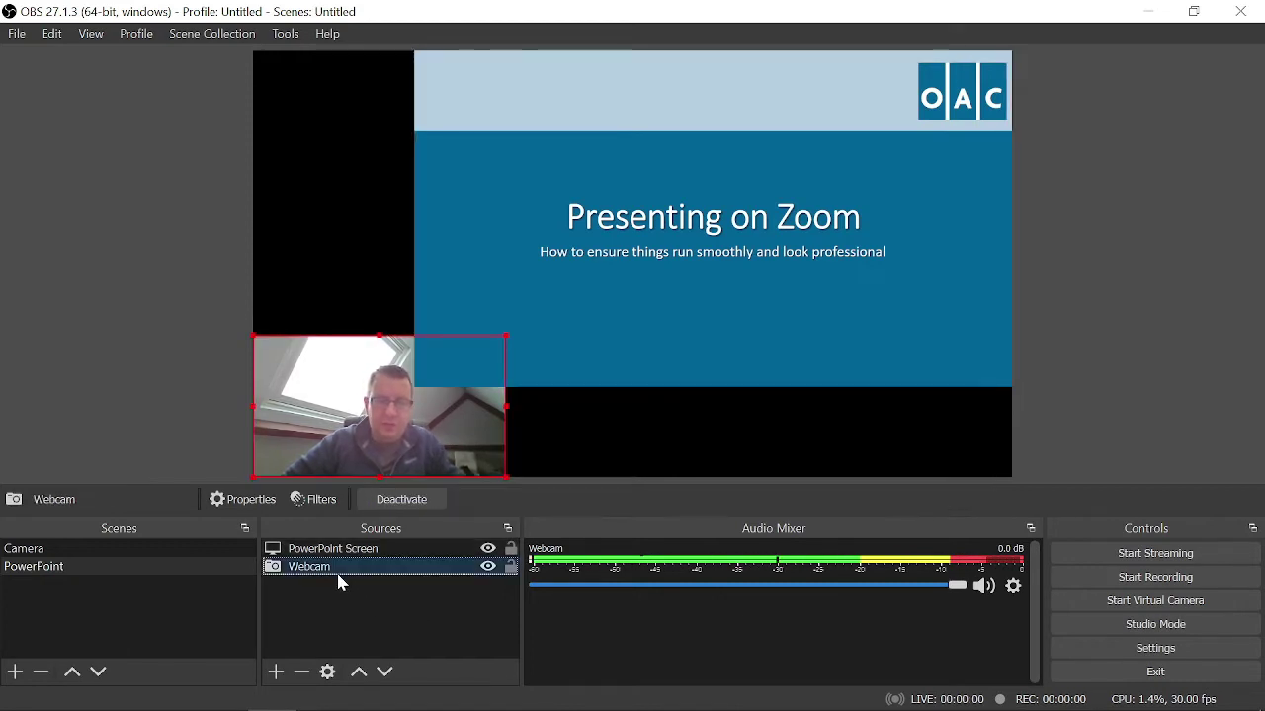
left_click(360, 674)
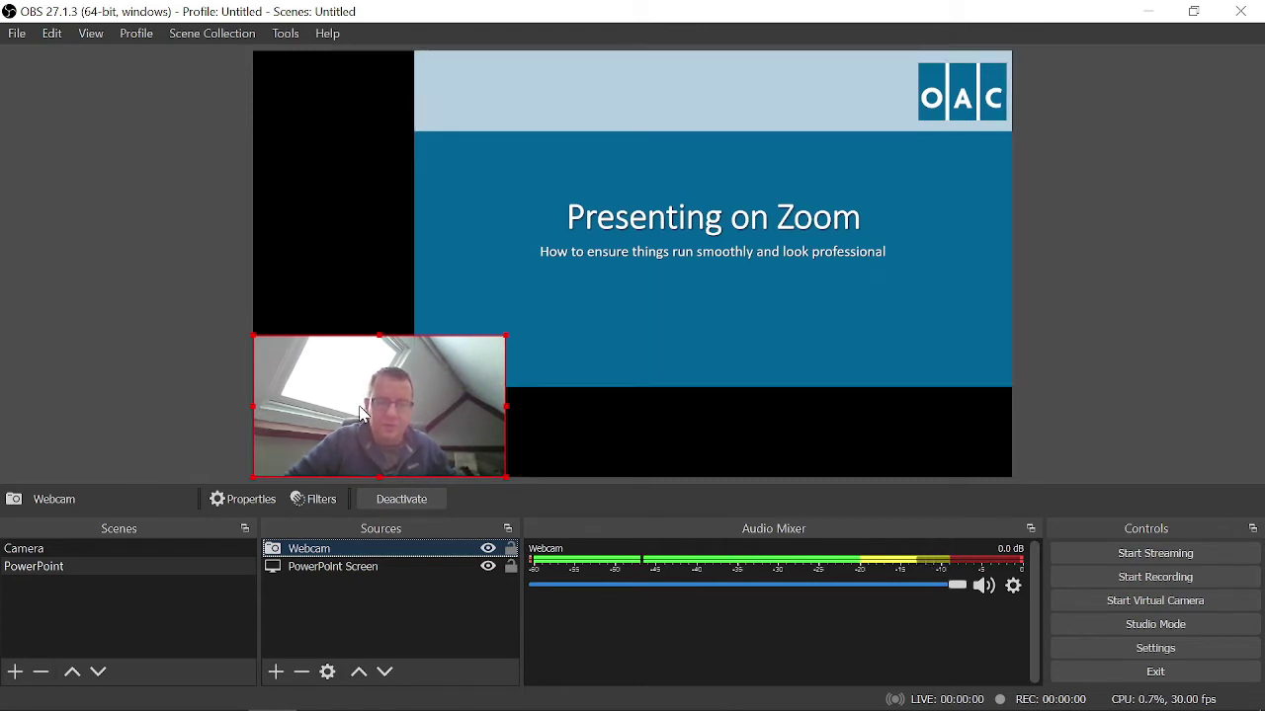
- Position the webcam at the right and the slide at the top-left
left_click_drag(363, 415, 873, 415)
left_click(705, 173)
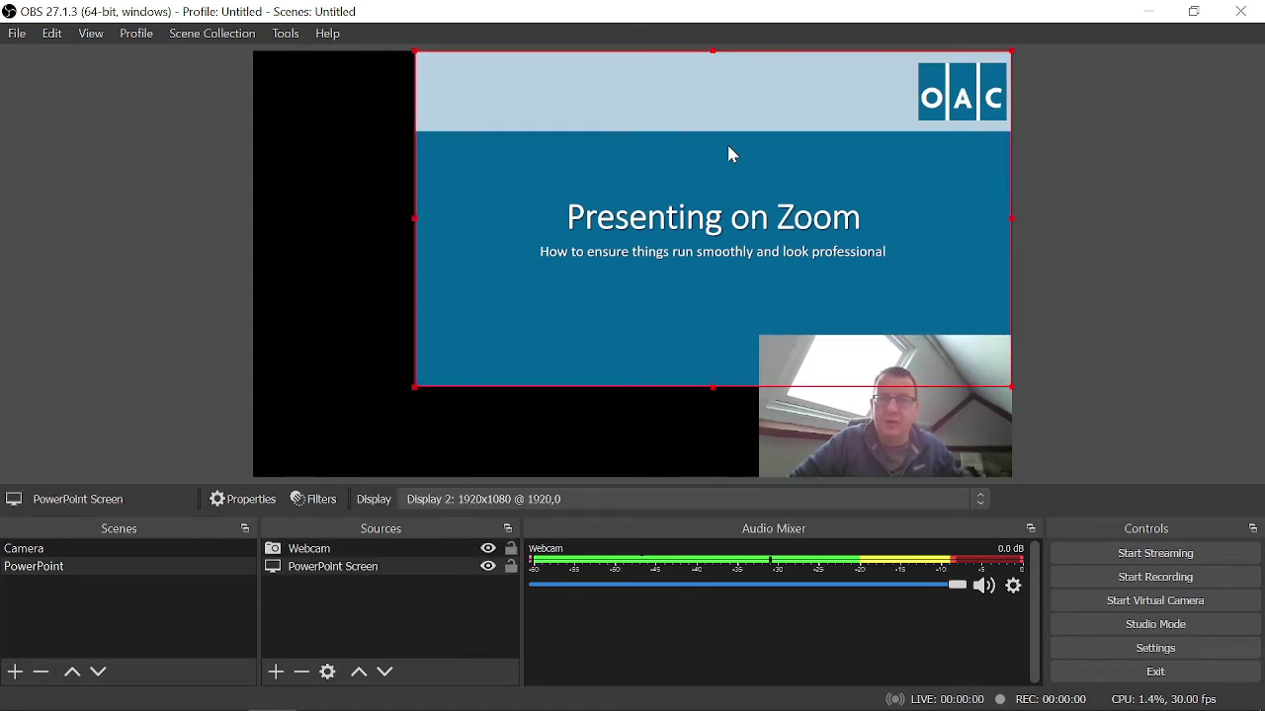
left_click_drag(726, 141, 570, 141)
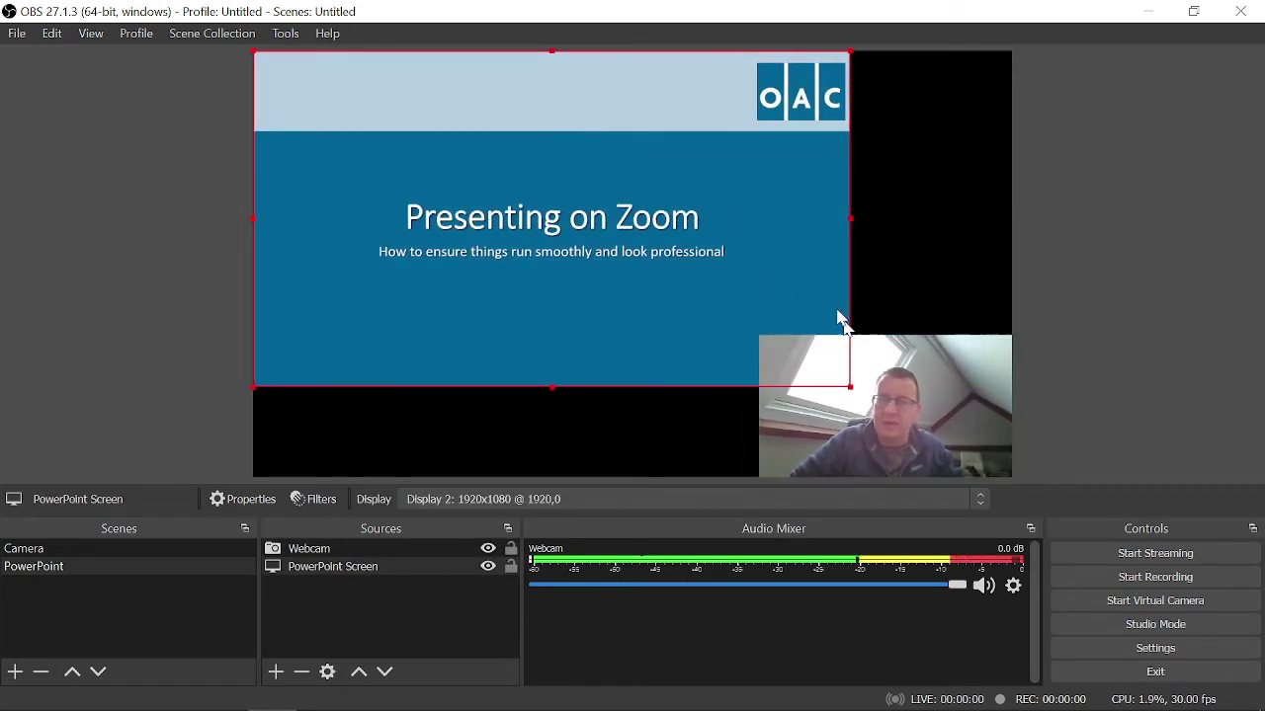
left_click(896, 284)
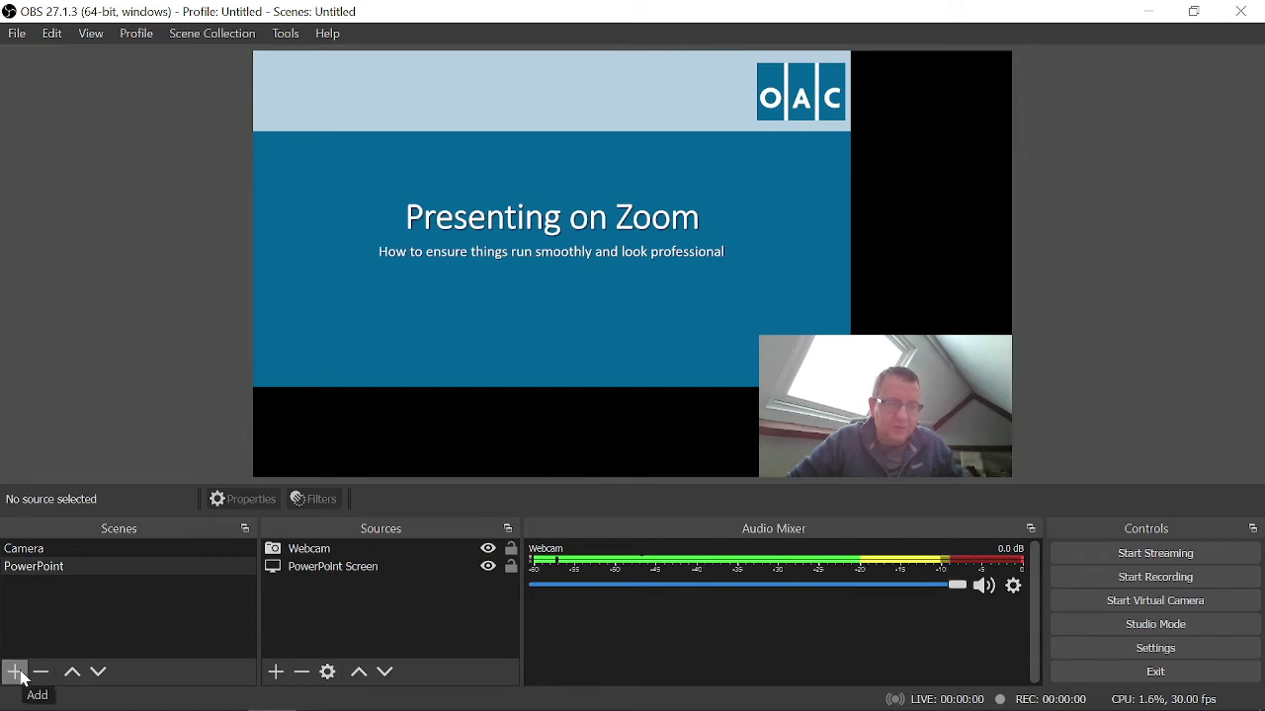
- Add a new scene named 'PowerPoint (No Camera)'
left_click(15, 673)
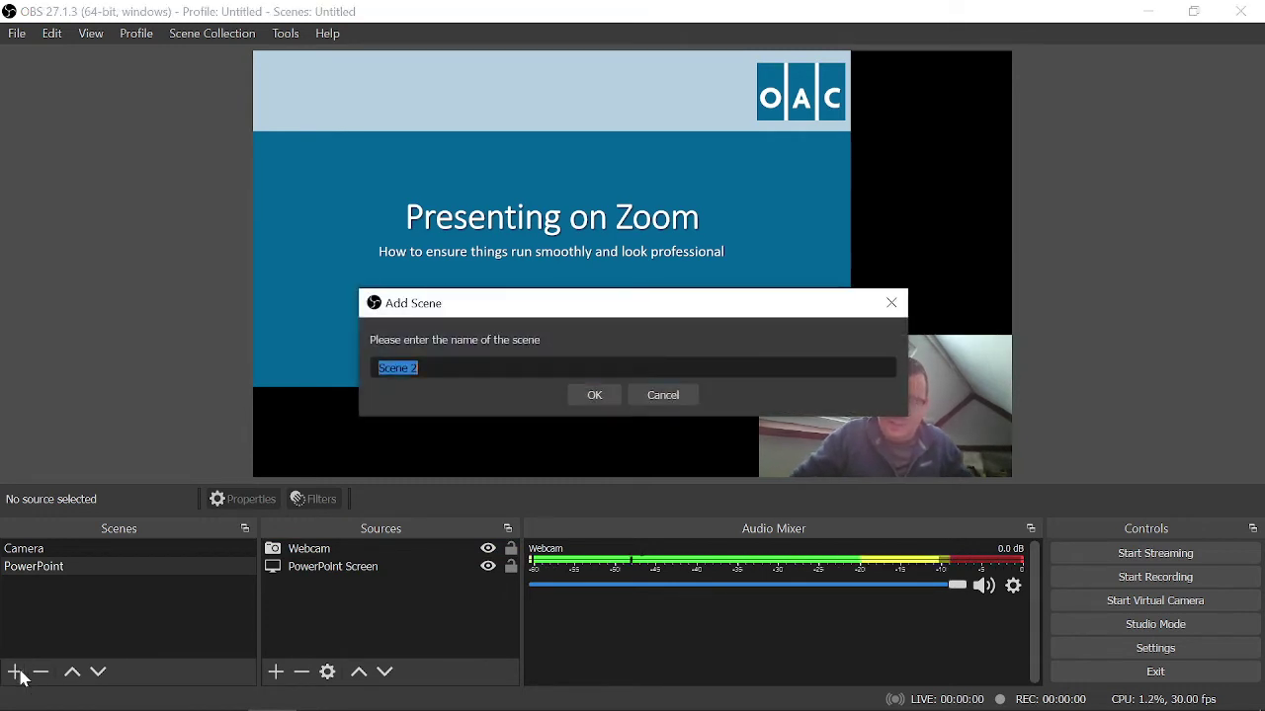
type("Power")
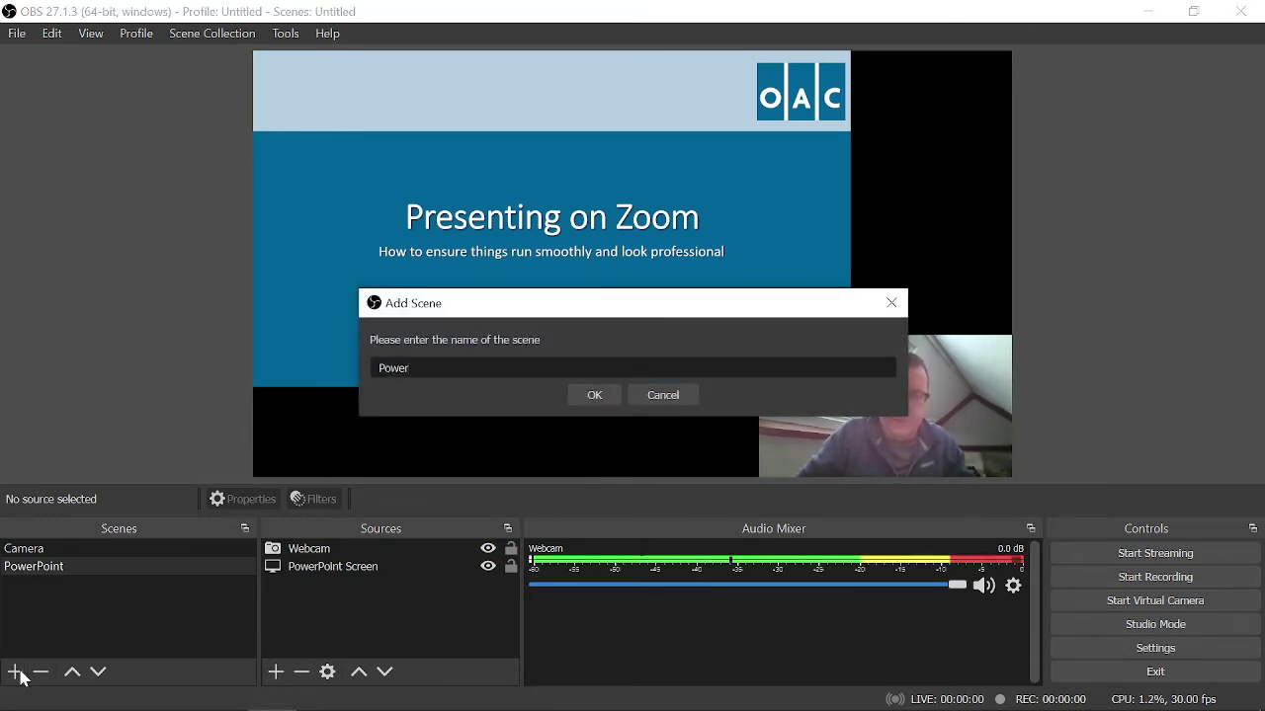
type("Point ")
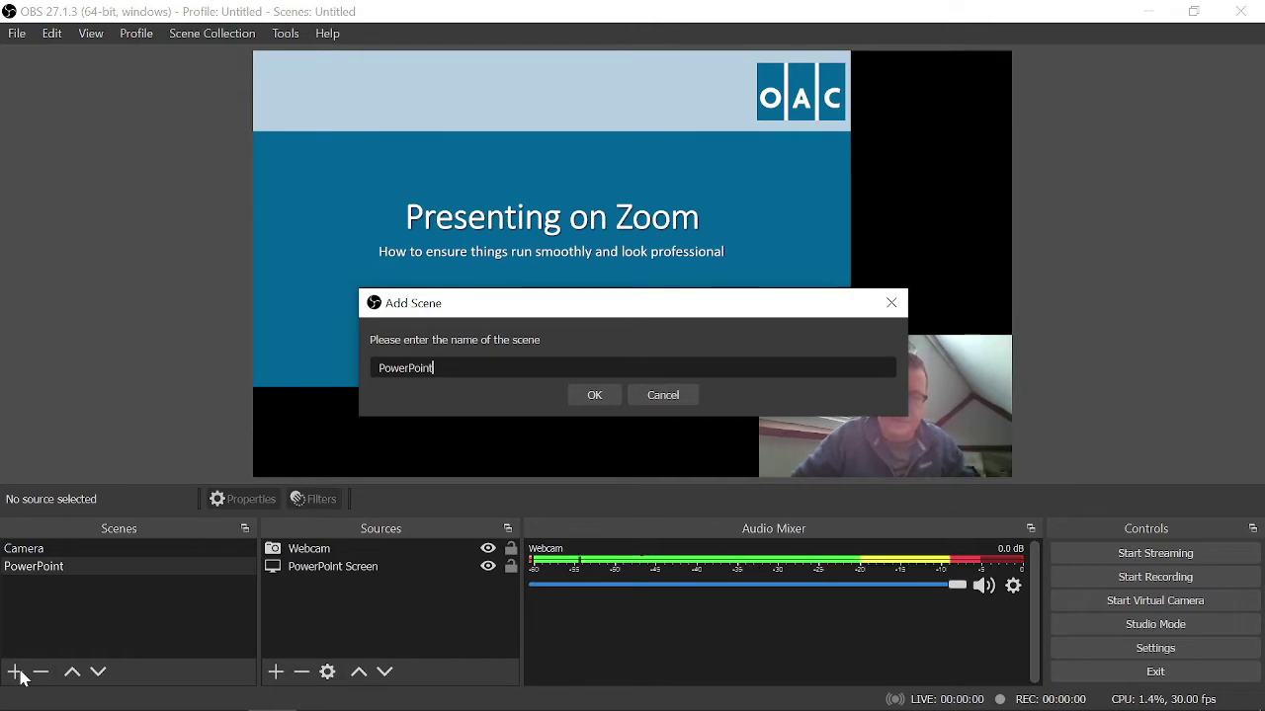
type("(No ")
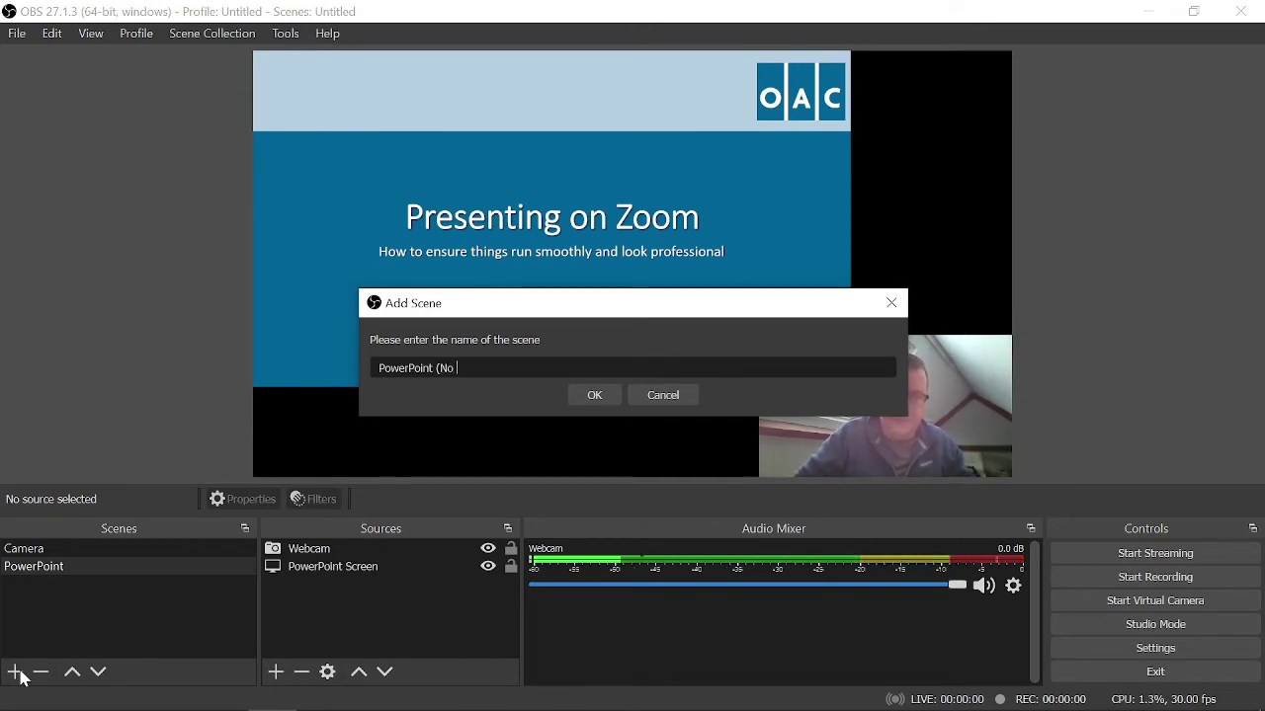
type("Camera)")
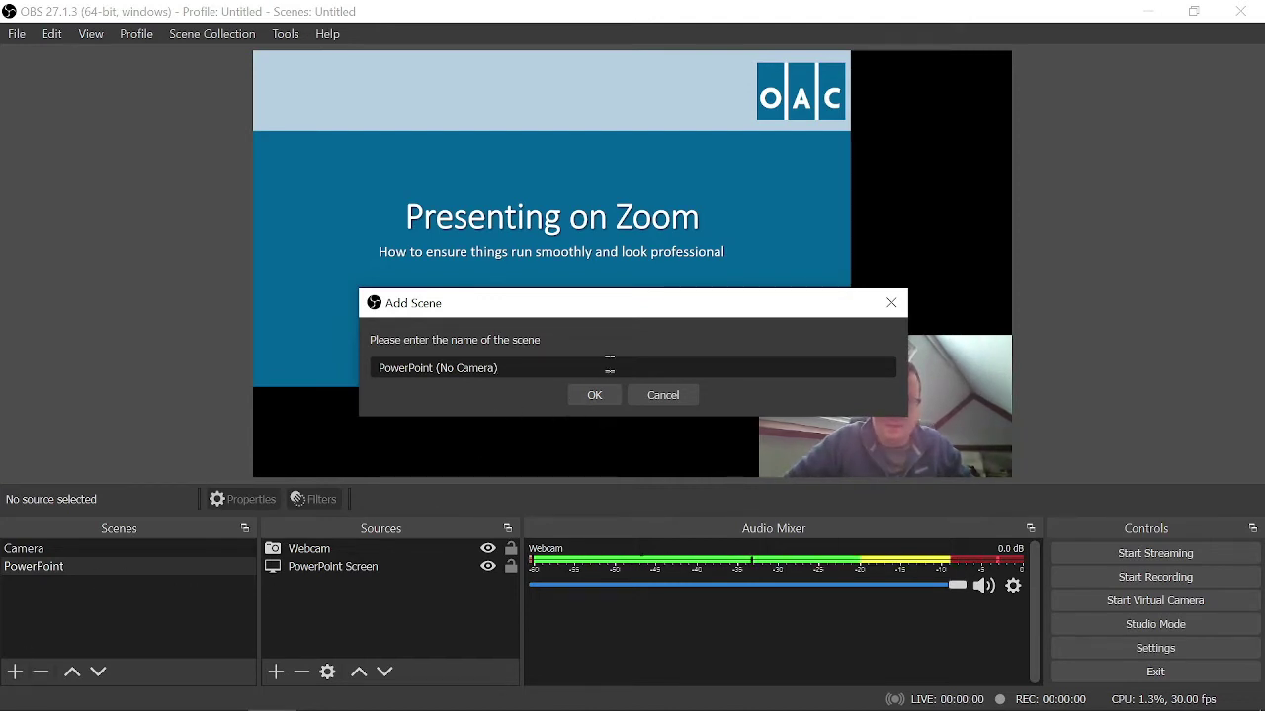
left_click(594, 396)
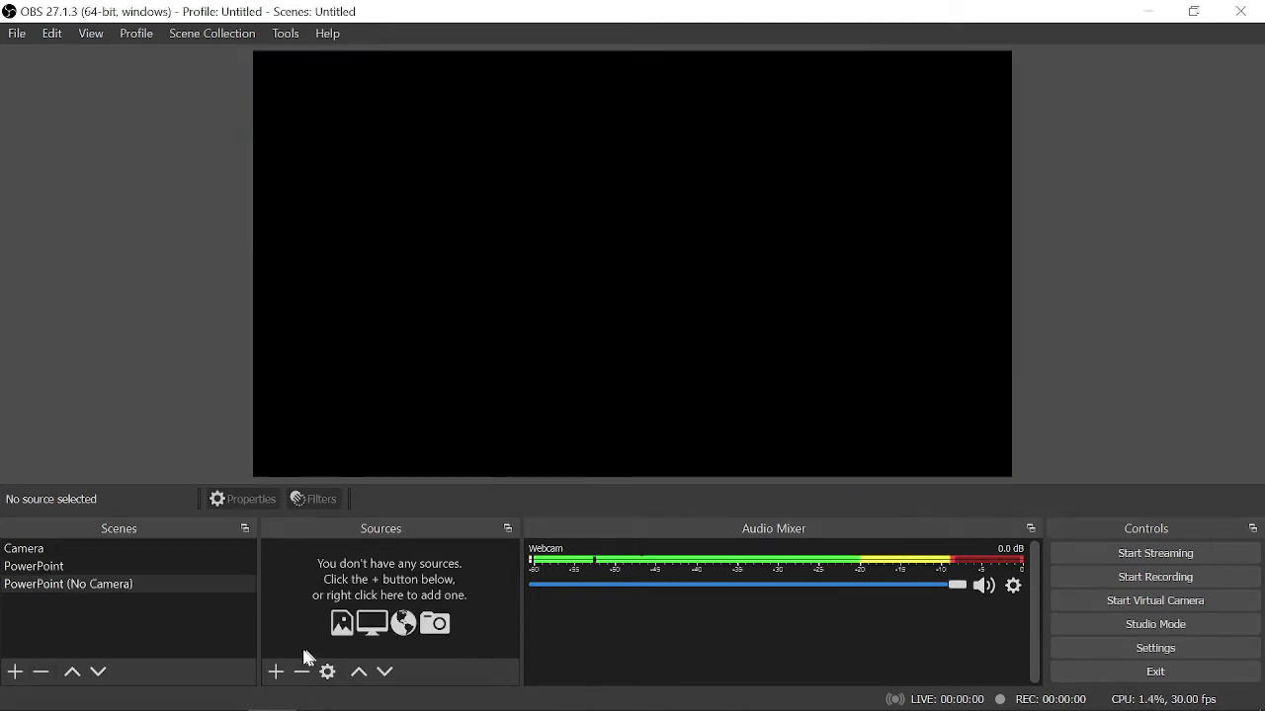
- Add the existing PowerPoint Screen display capture to this scene
left_click(277, 674)
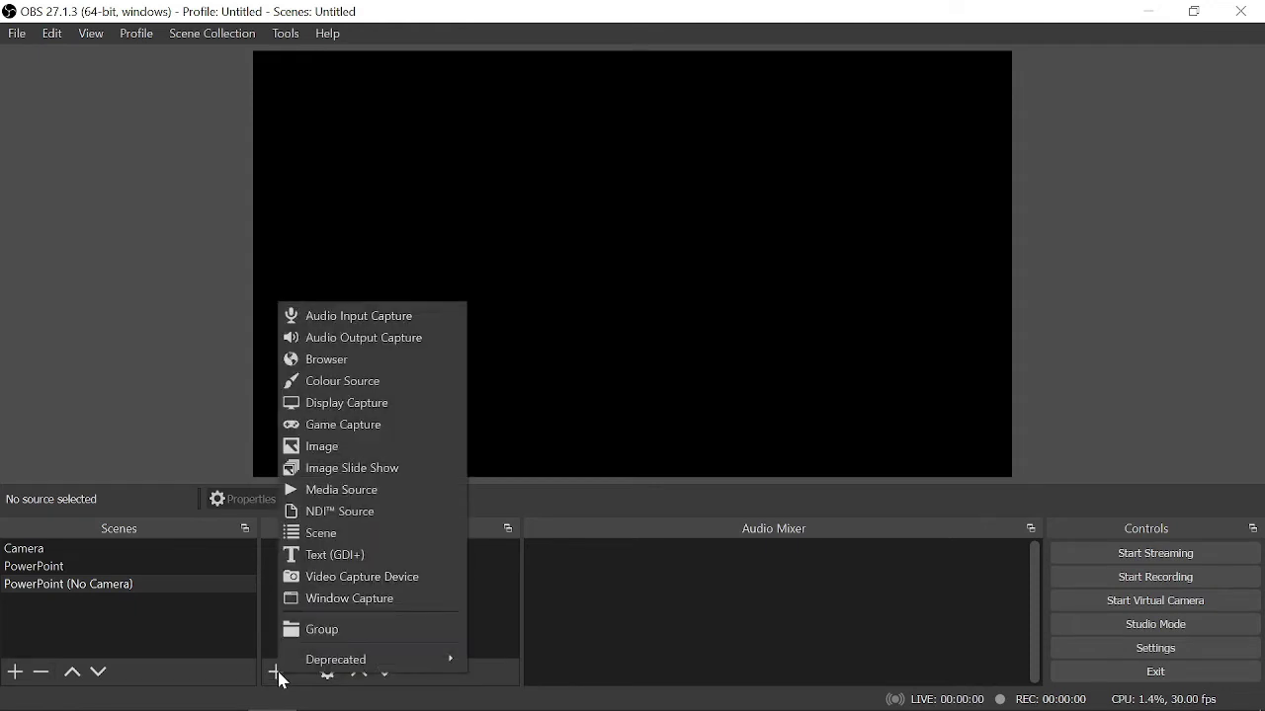
left_click(380, 404)
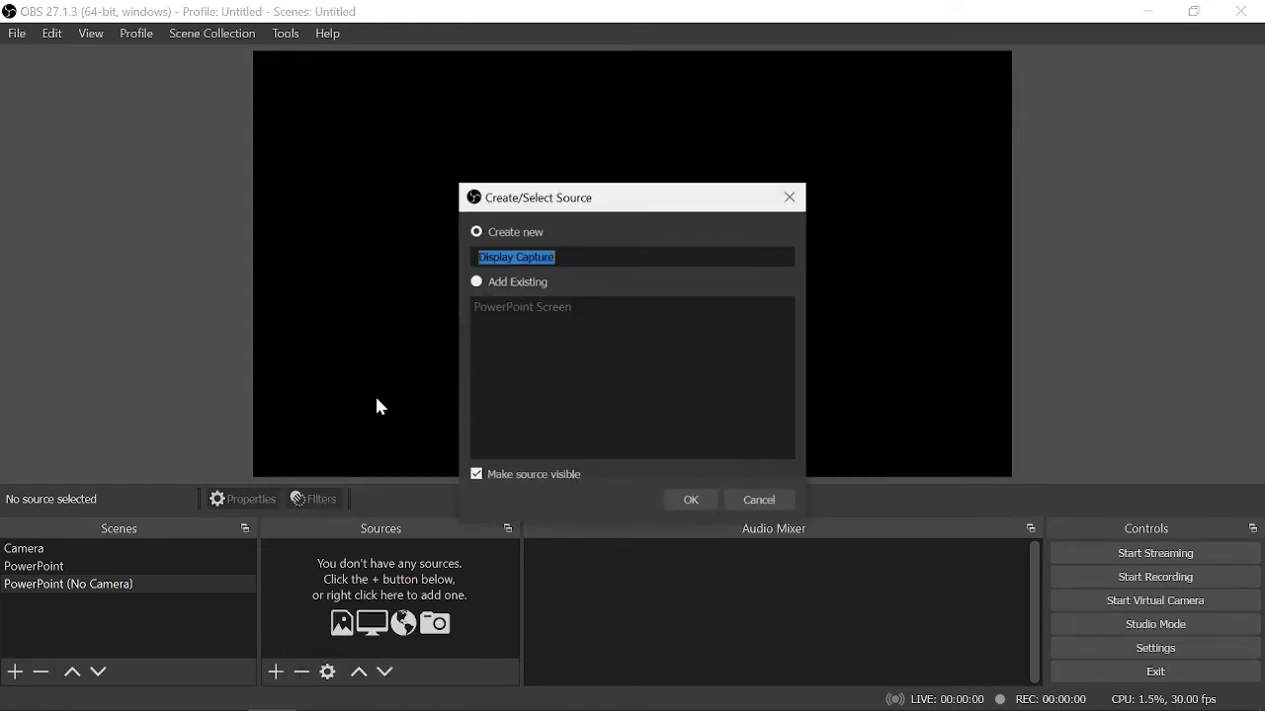
left_click(504, 284)
left_click(531, 307)
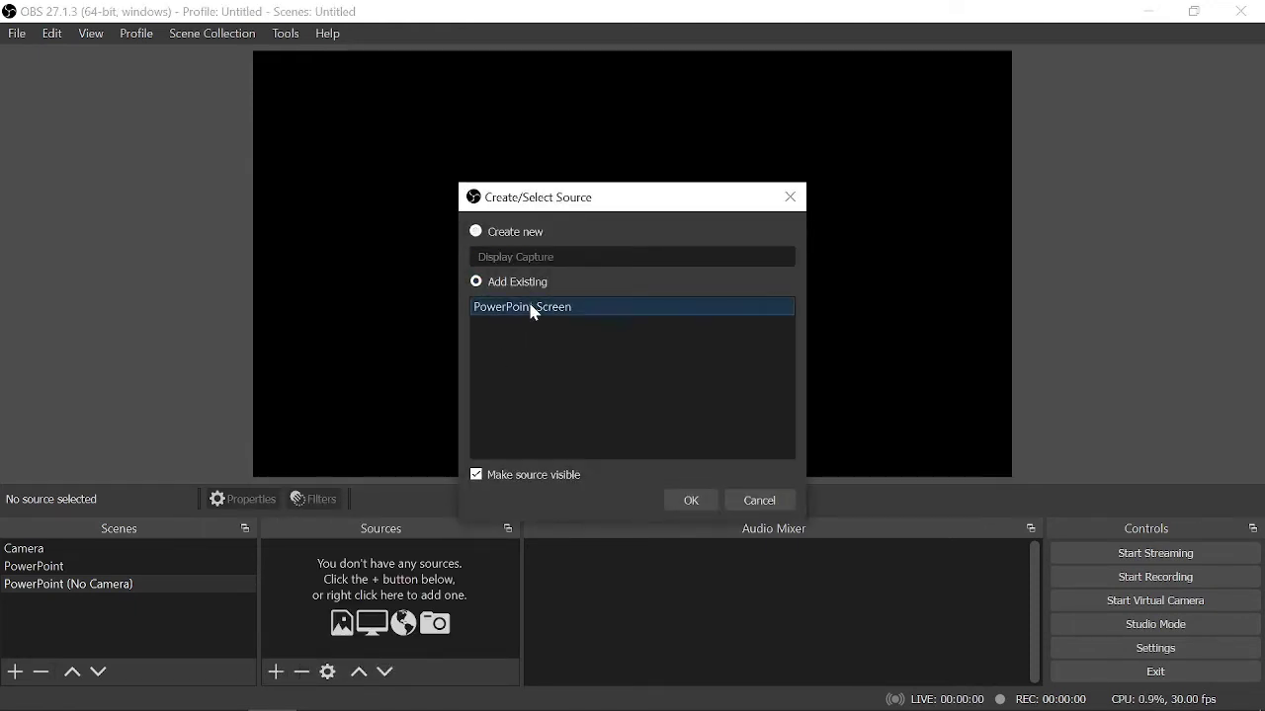
left_click(697, 498)
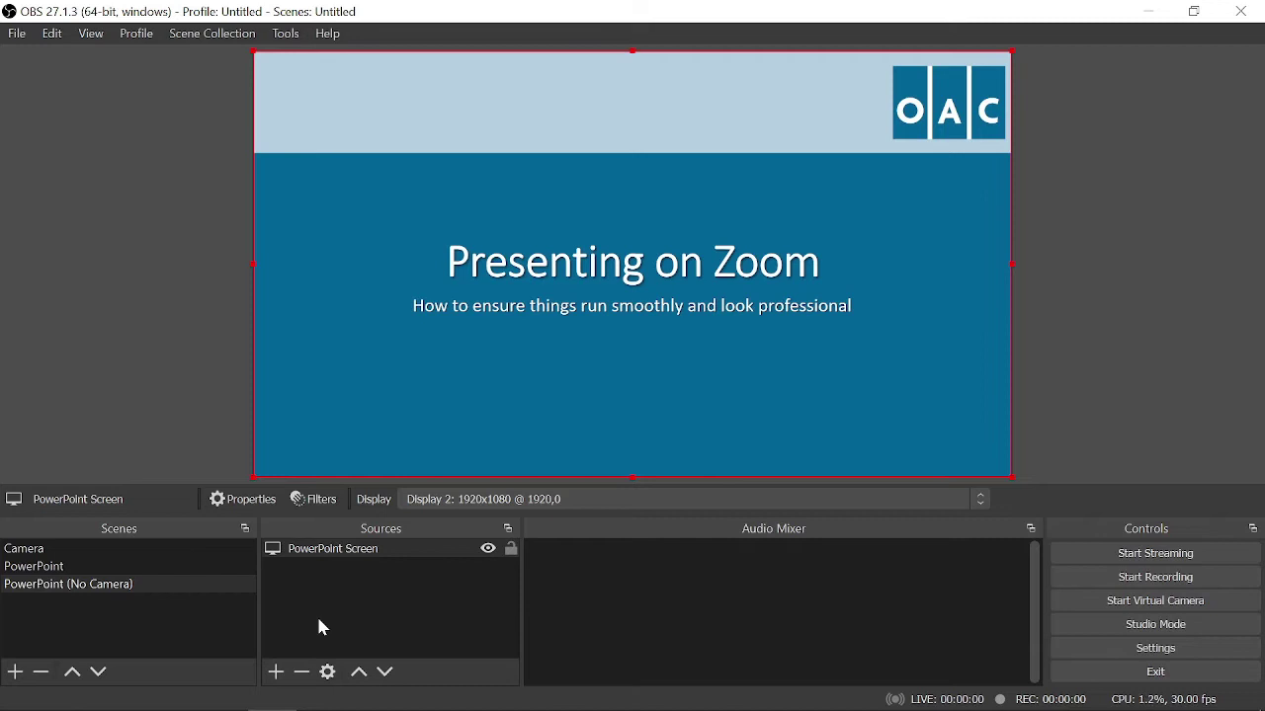
- Add an Audio Output Capture named 'System Audio' using the Default device
left_click(278, 675)
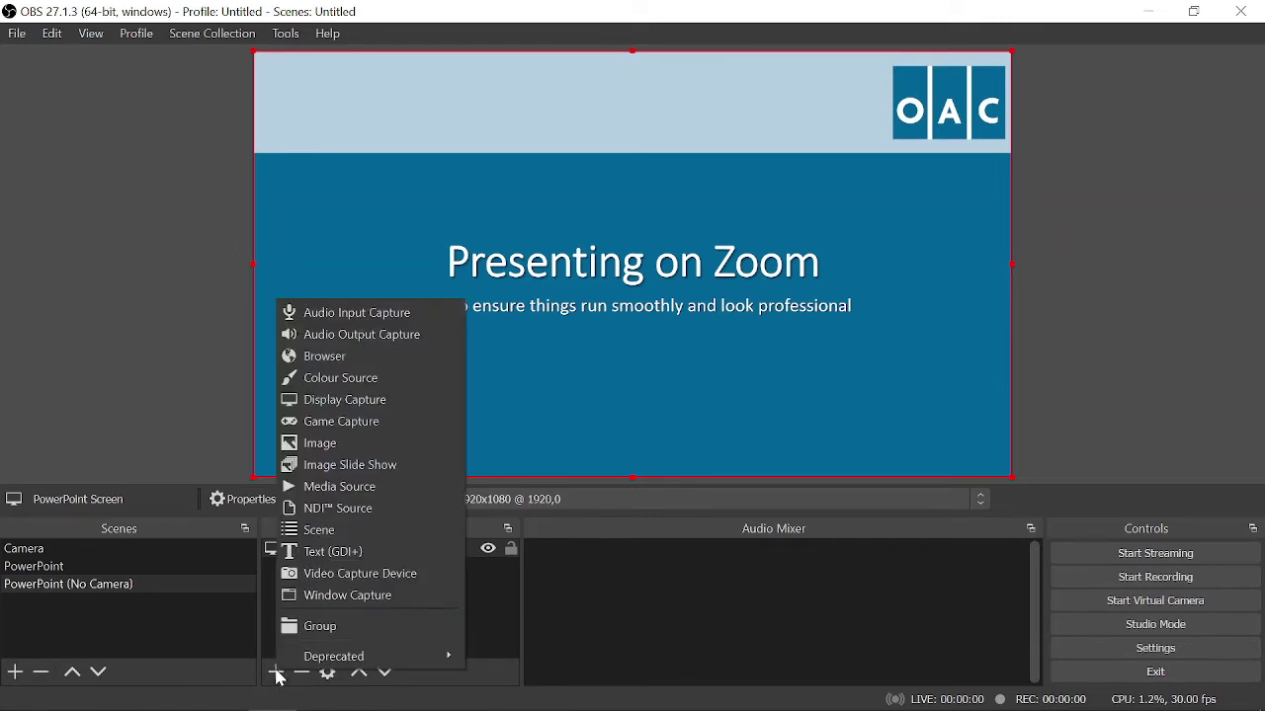
left_click(352, 337)
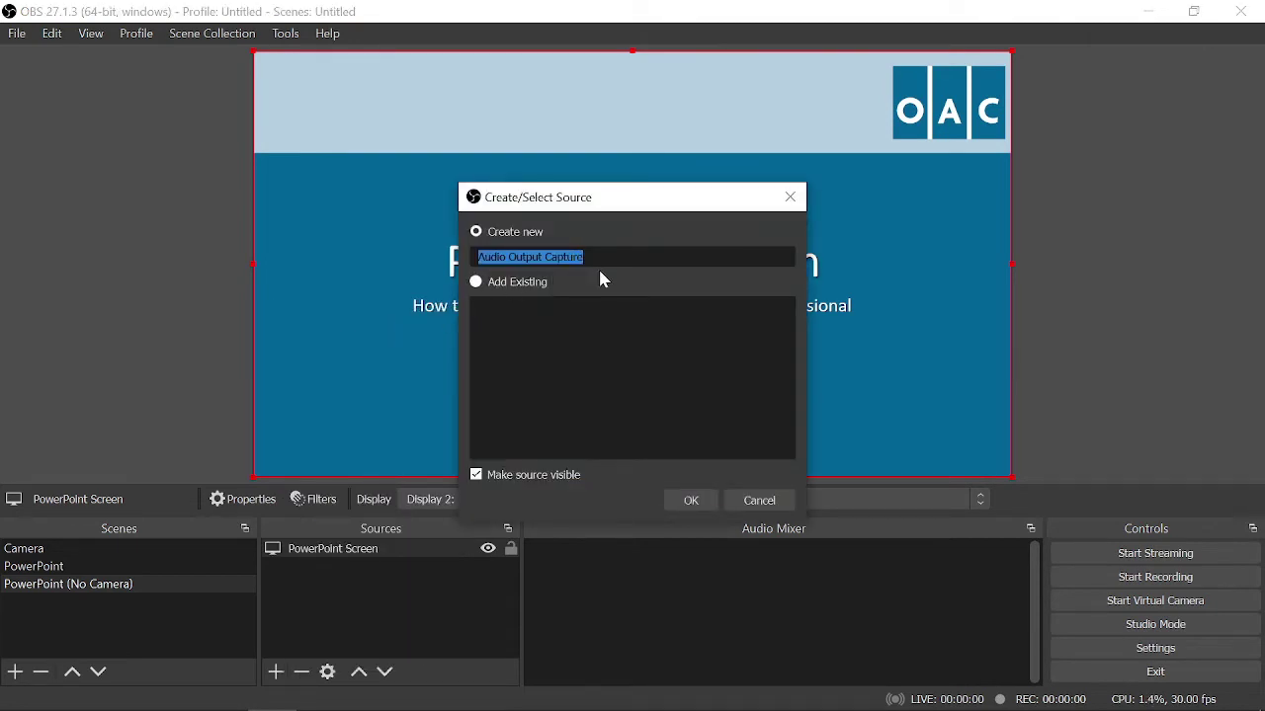
type("Syste")
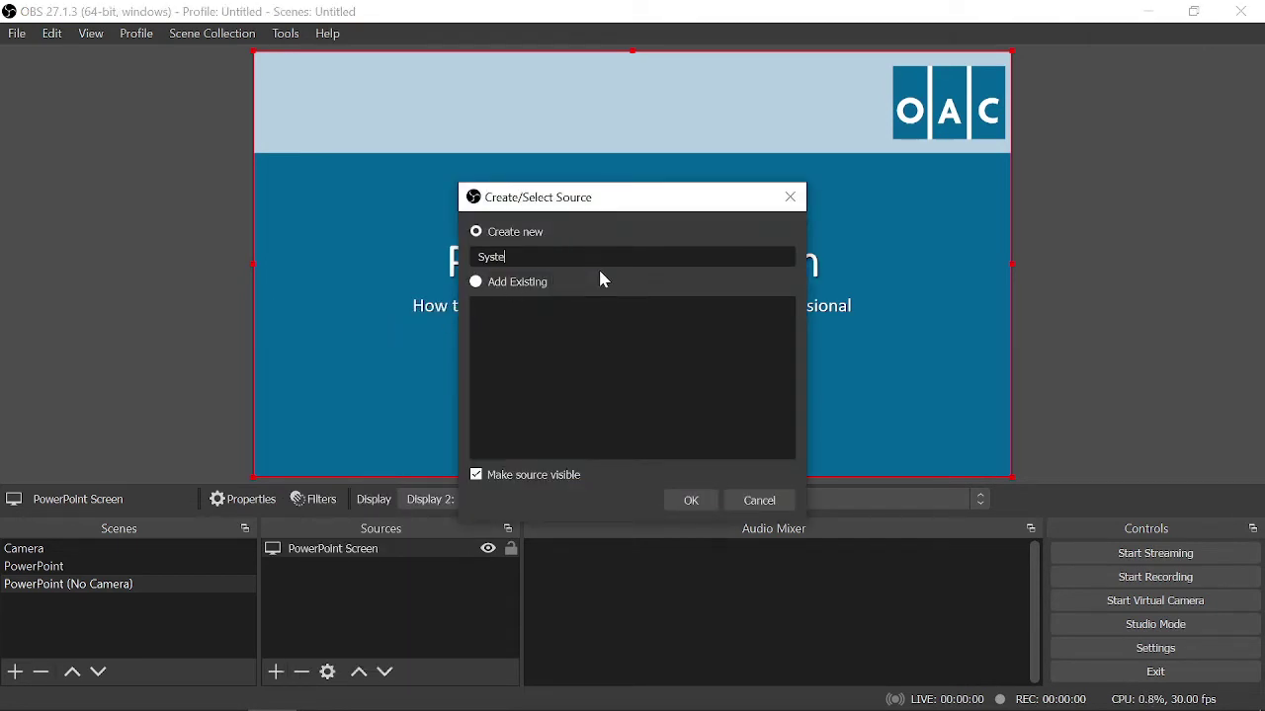
type("m Audio")
left_click(696, 507)
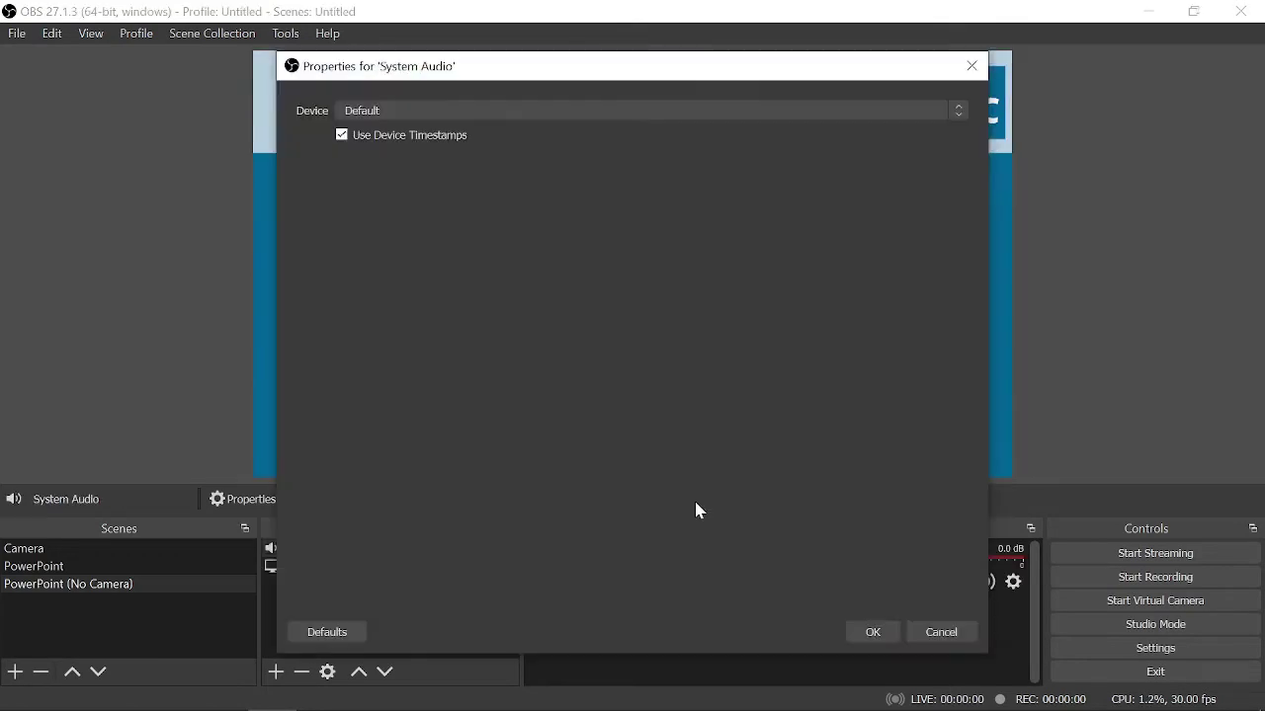
left_click(550, 112)
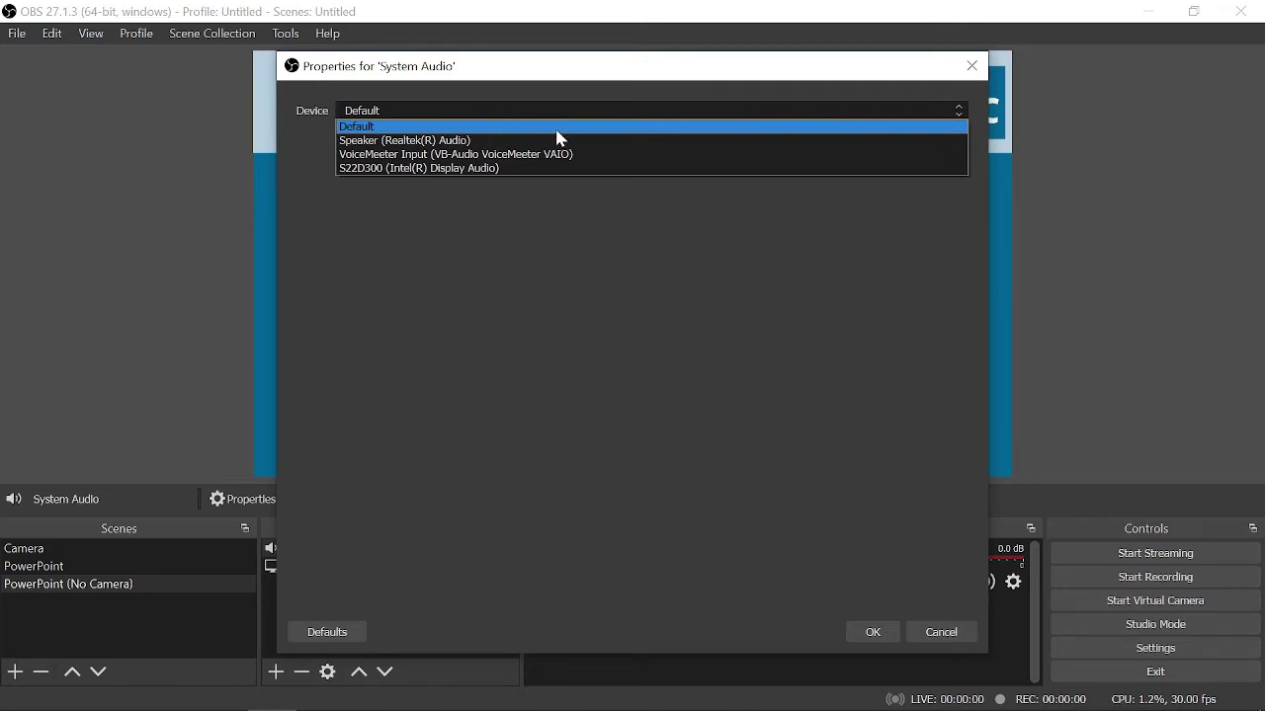
left_click(549, 128)
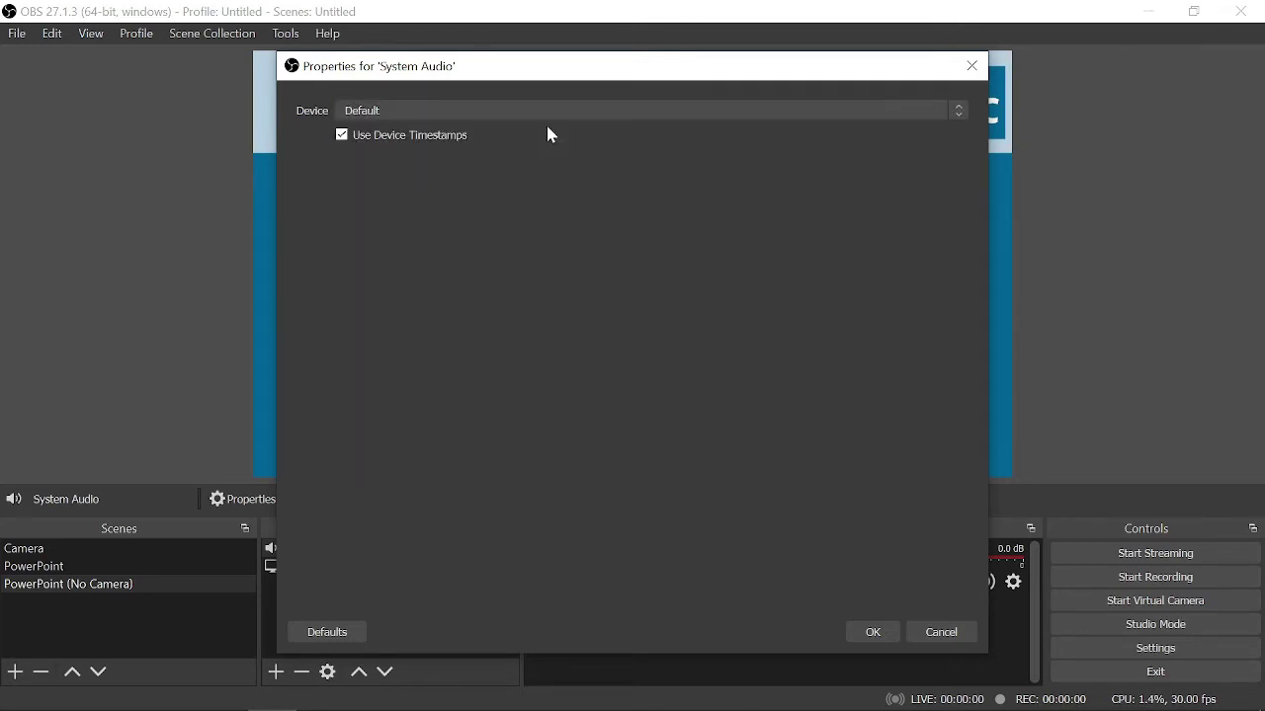
left_click(873, 633)
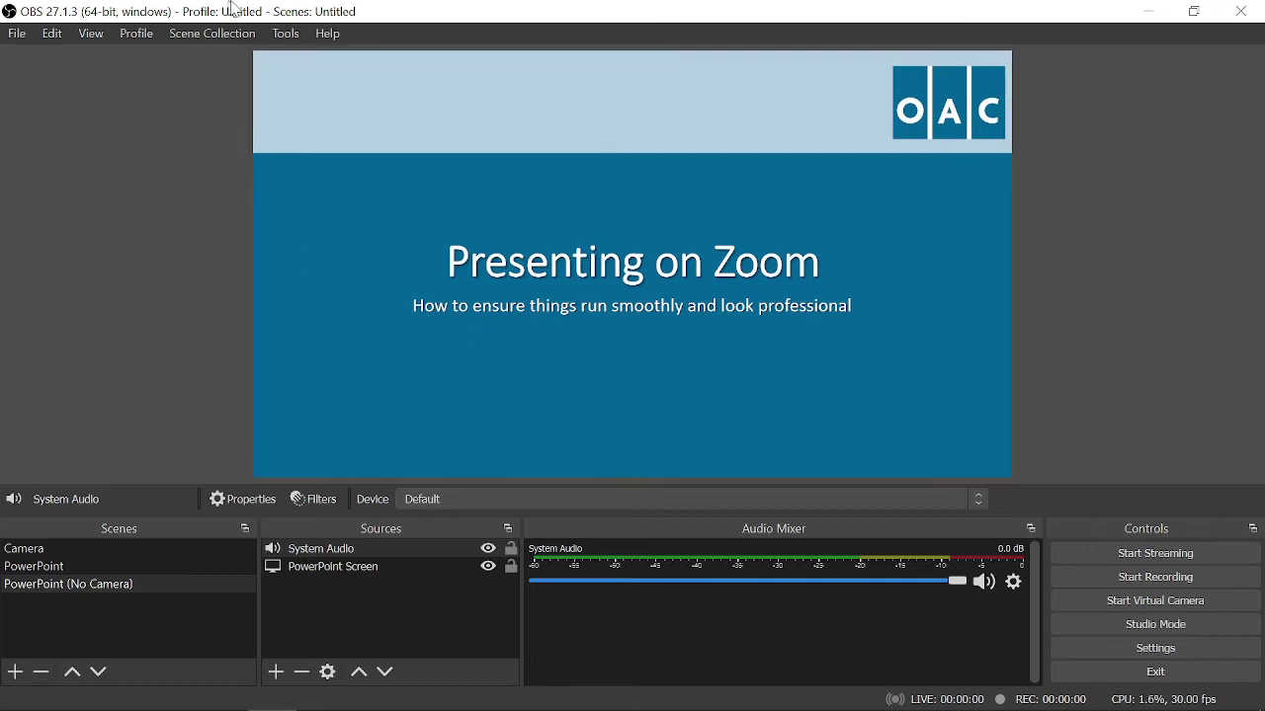
- Enable the NDI Main Output named OBS, then bring up the Windows Start menu
left_click(288, 35)
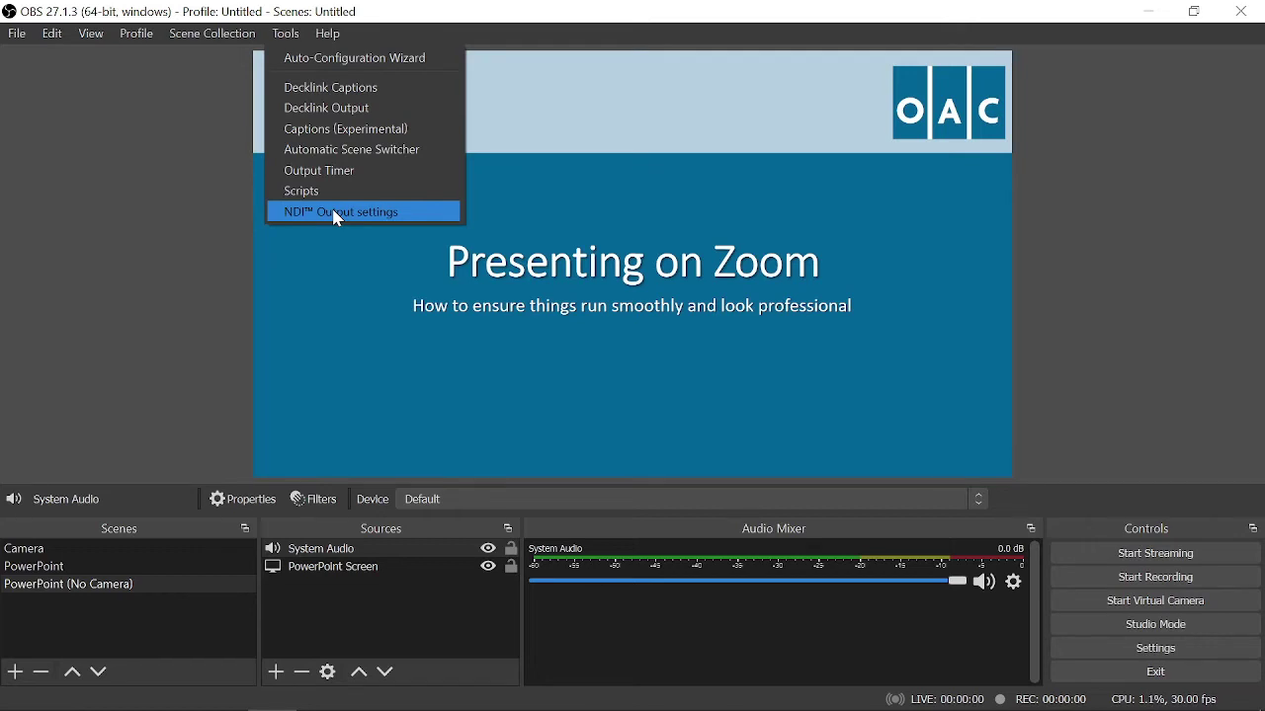
left_click(338, 214)
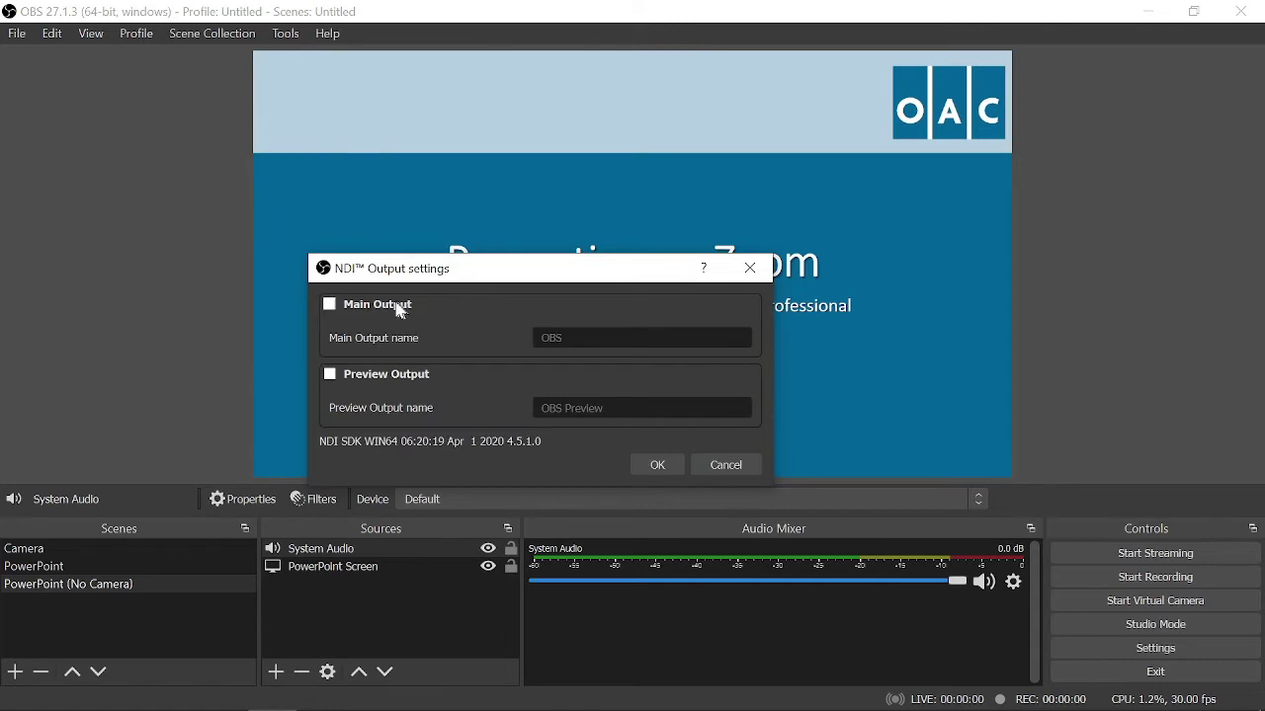
left_click(330, 304)
left_click(658, 466)
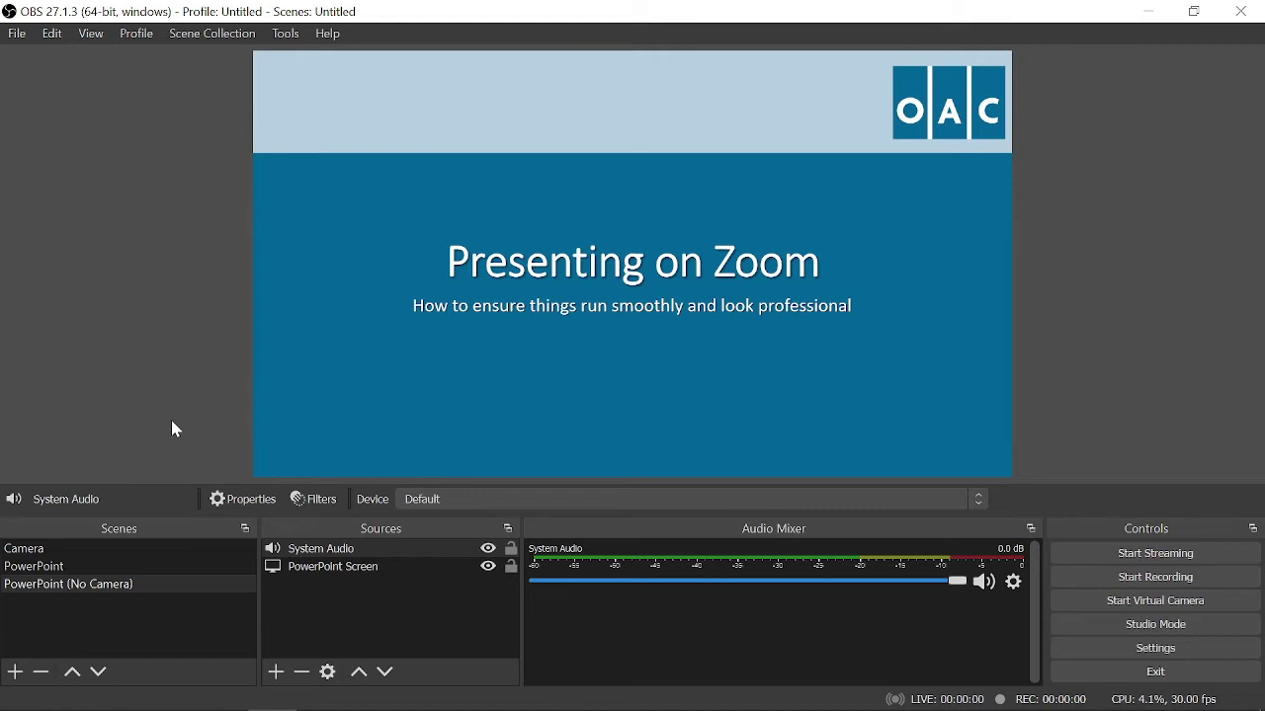
mouse_move(42, 706)
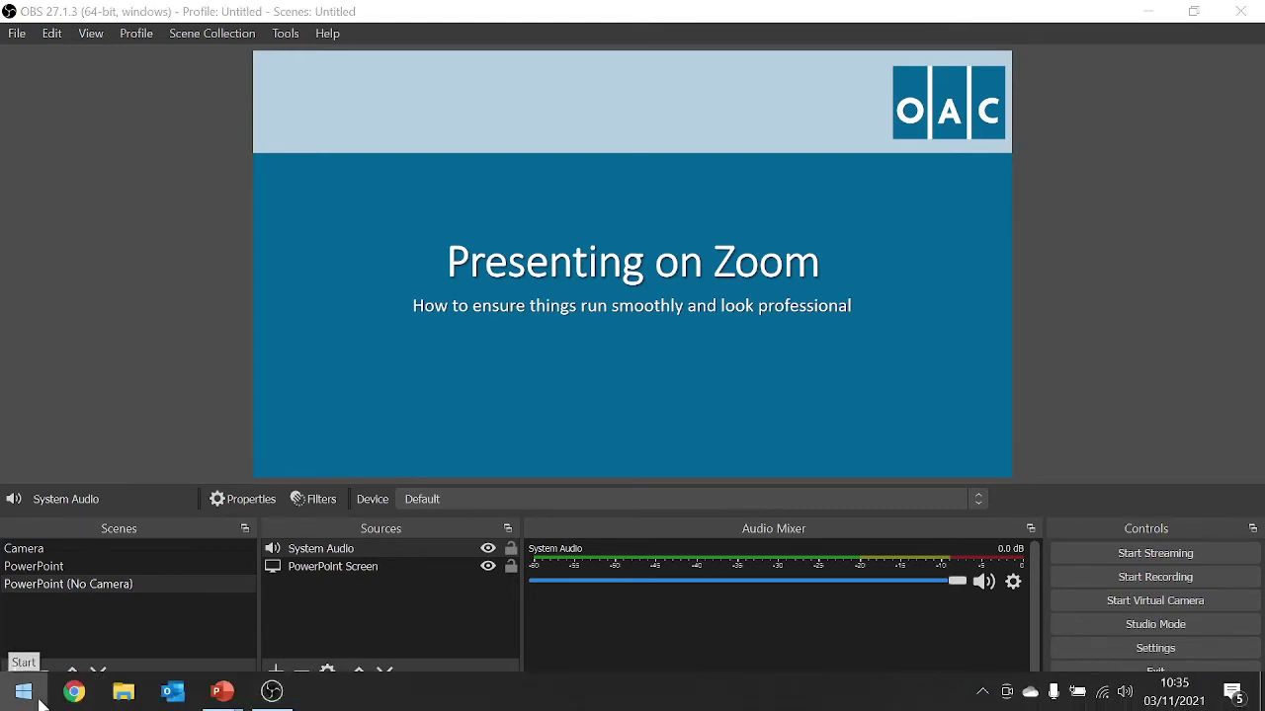
left_click(37, 702)
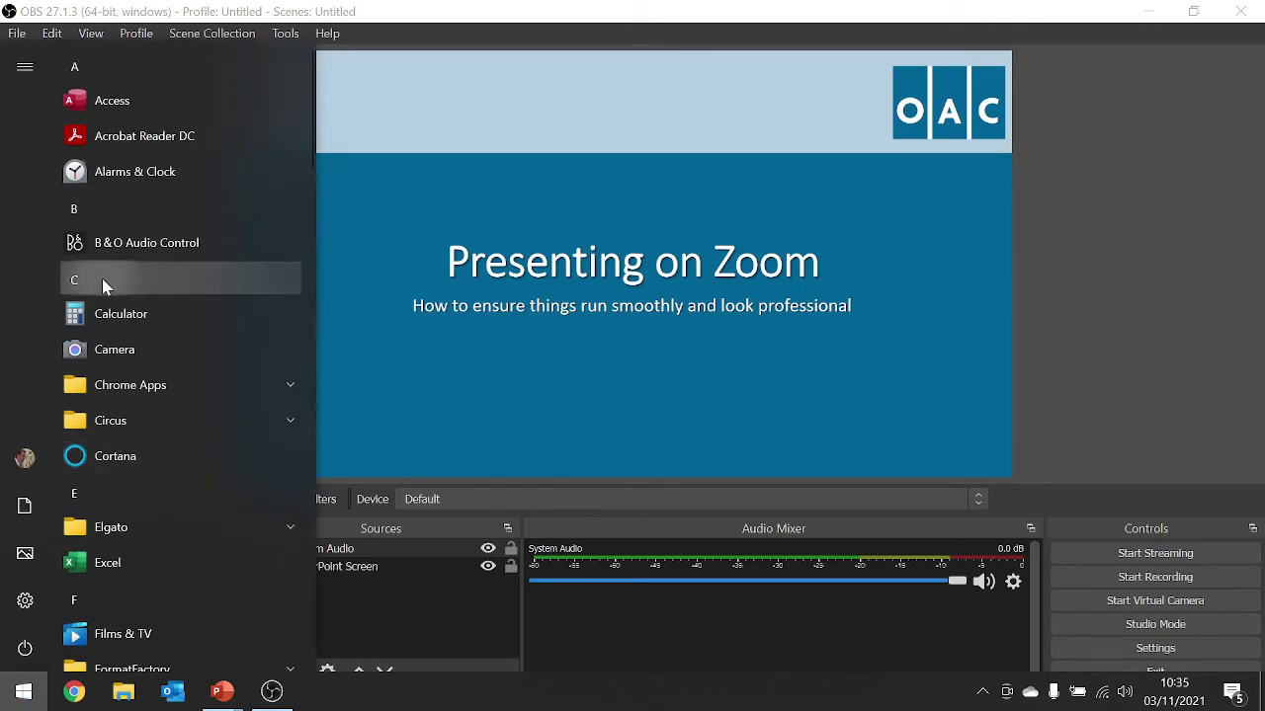
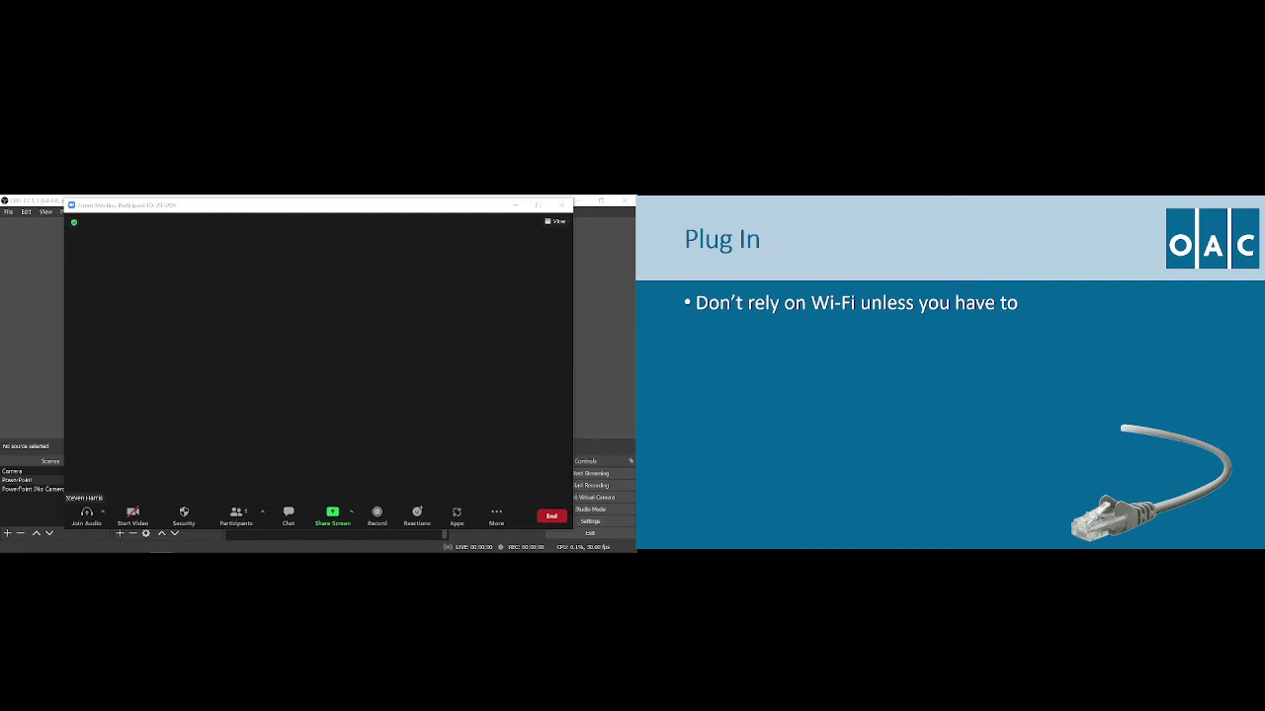
- Join the Zoom meeting with computer audio and switch away from Zoom to OBS Studio
key("Return")
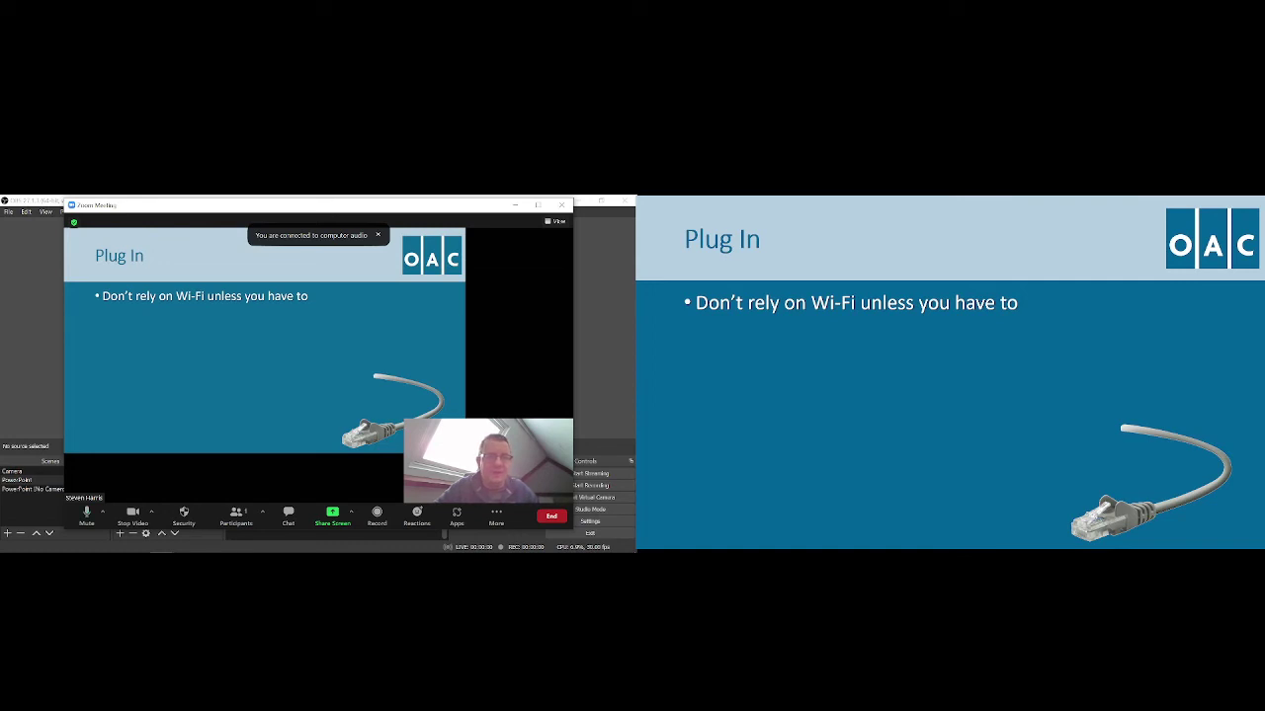
key("alt+Tab")
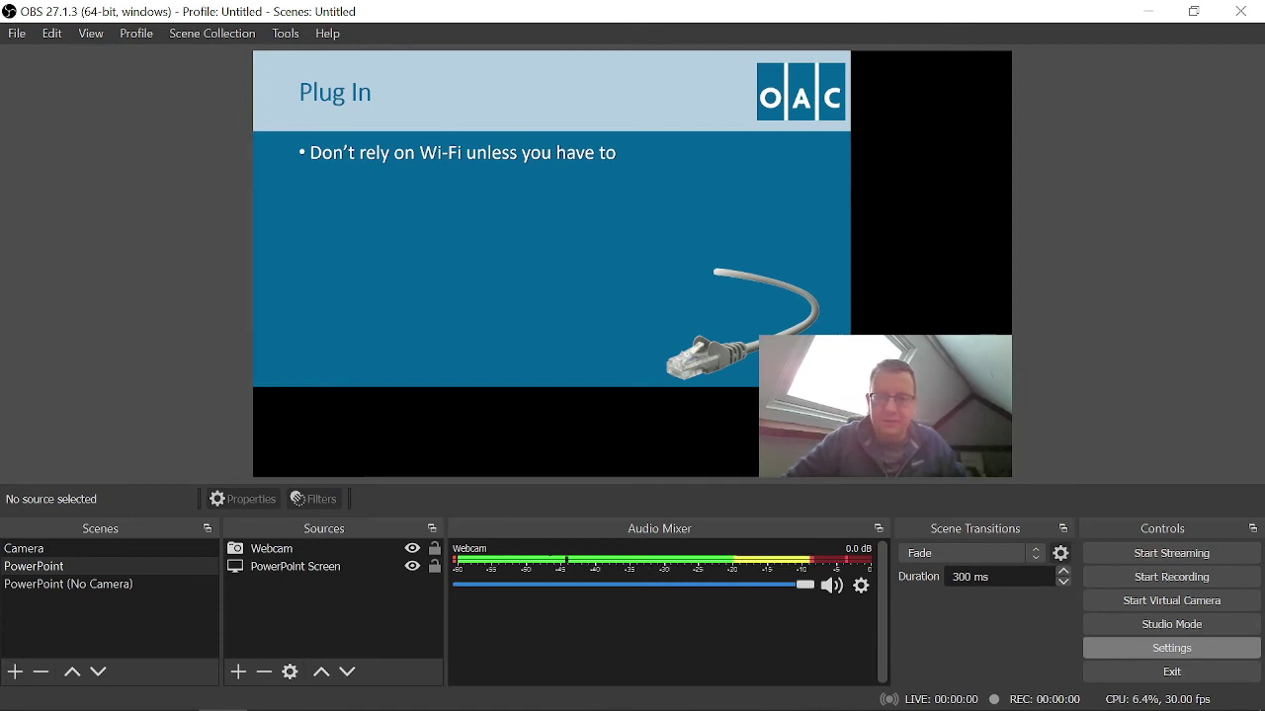
- In Hotkeys settings, assign Ctrl+Alt+C to Camera, Ctrl+Alt+P to PowerPoint, Ctrl+Alt+N to PowerPoint (No Camera)
left_click(1172, 648)
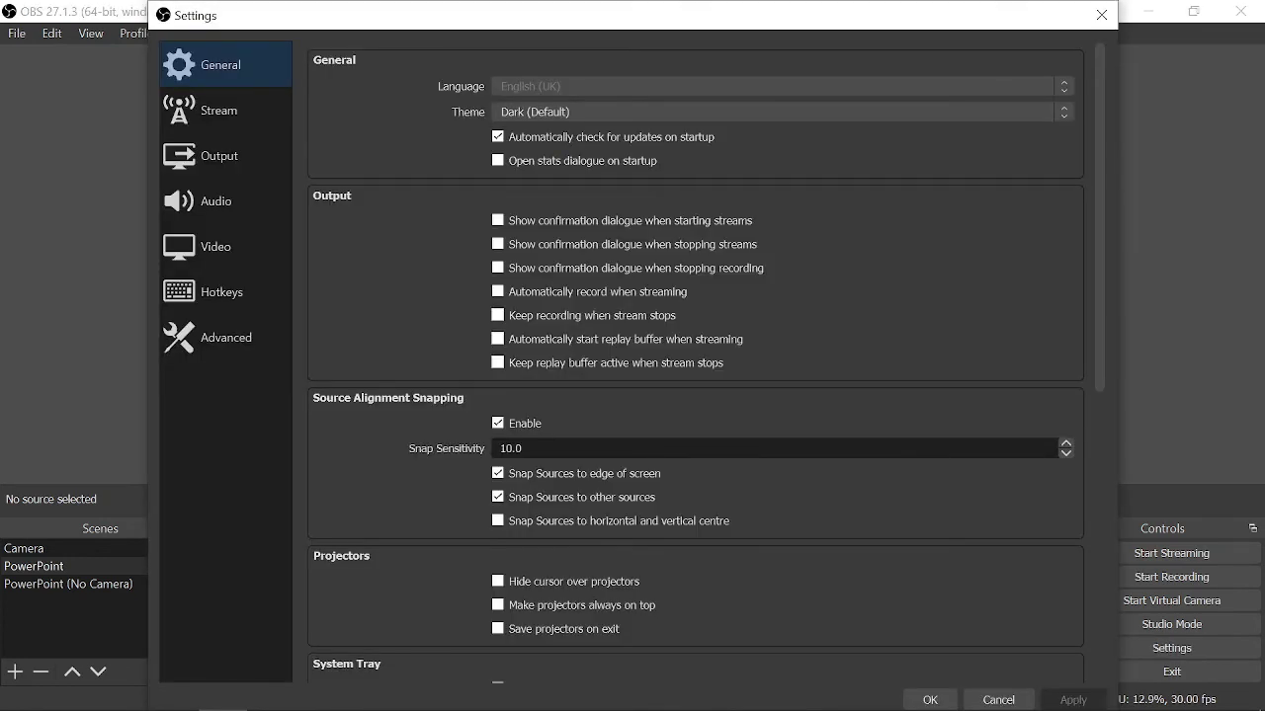
left_click(226, 291)
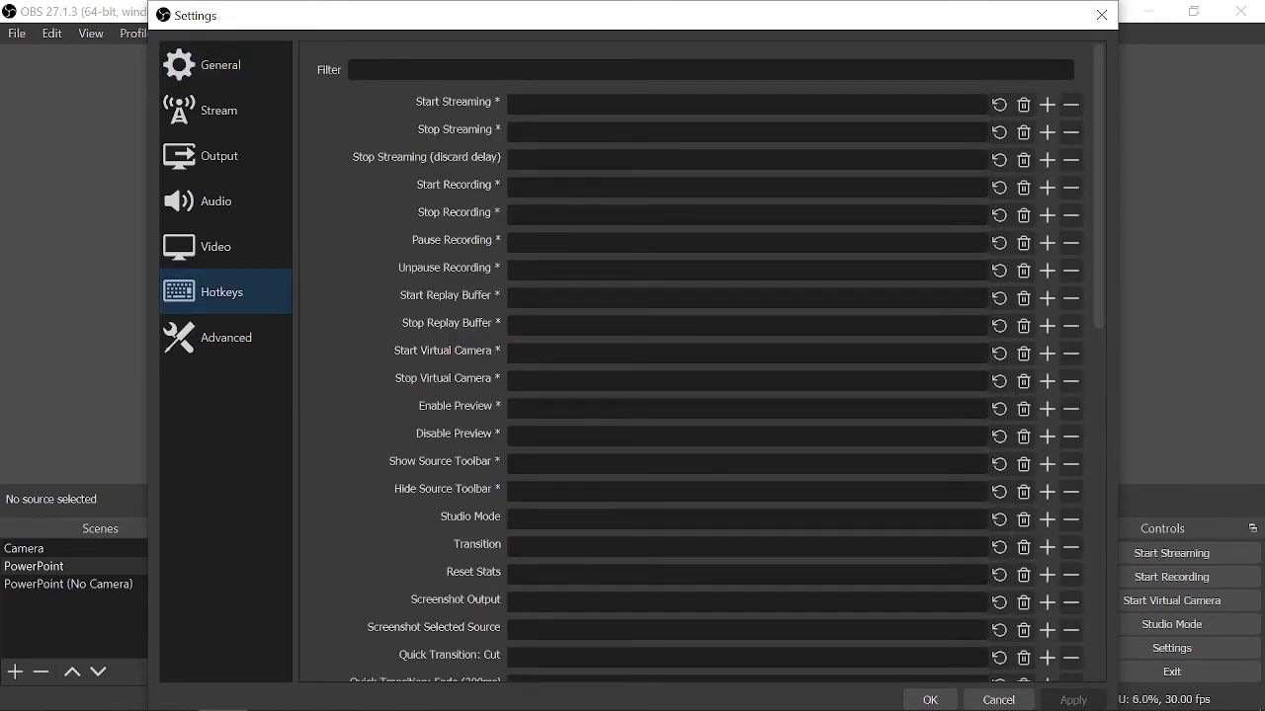
scroll(691, 361, "down", 5)
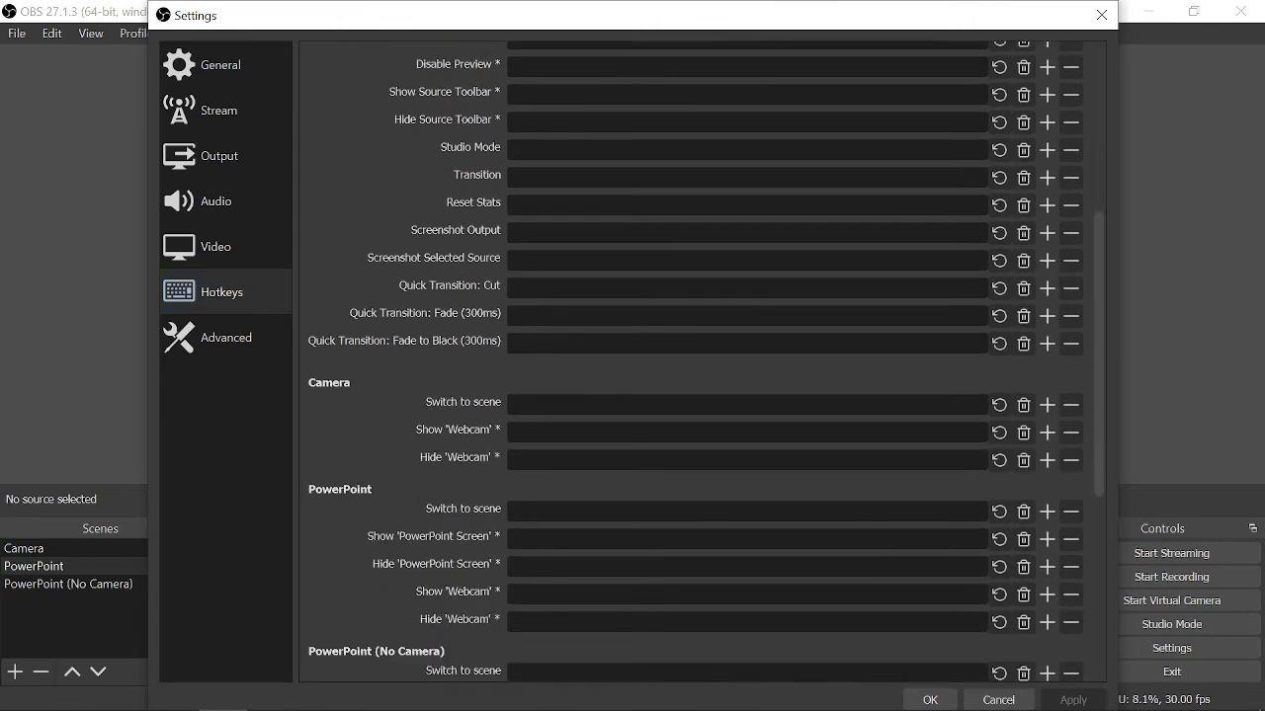
scroll(707, 362, "down", 5)
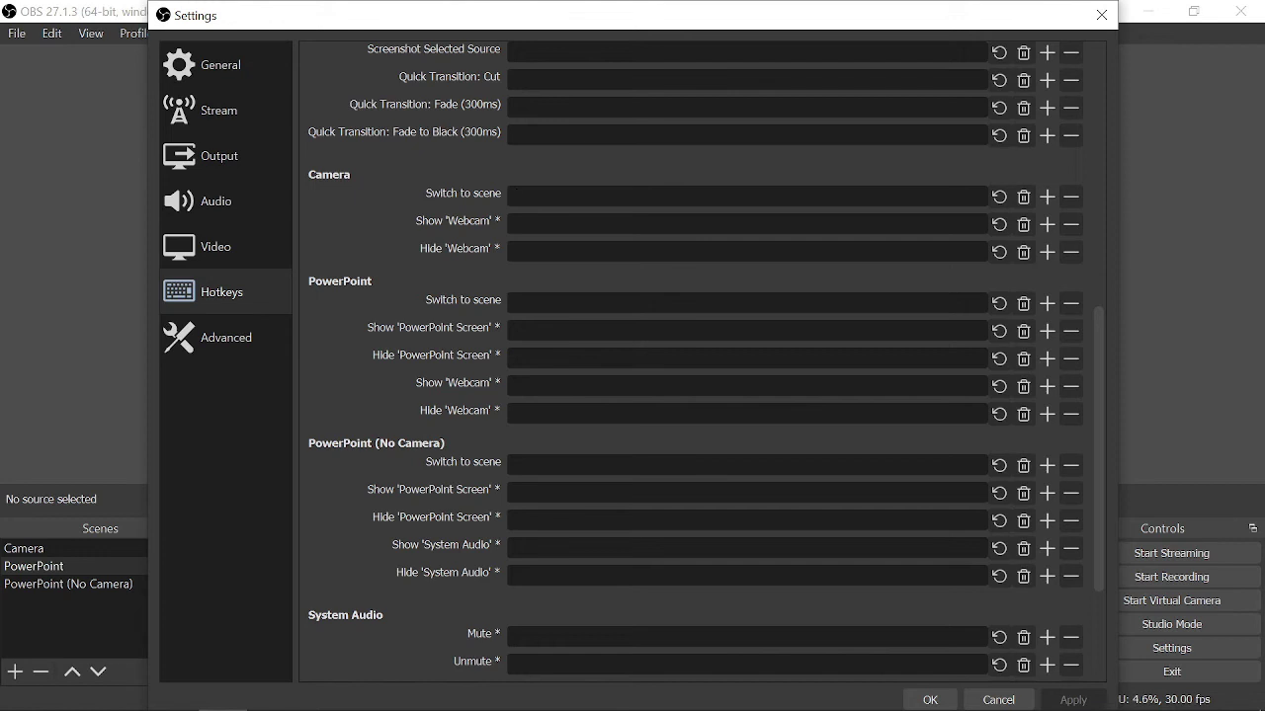
key("ctrl")
key("alt")
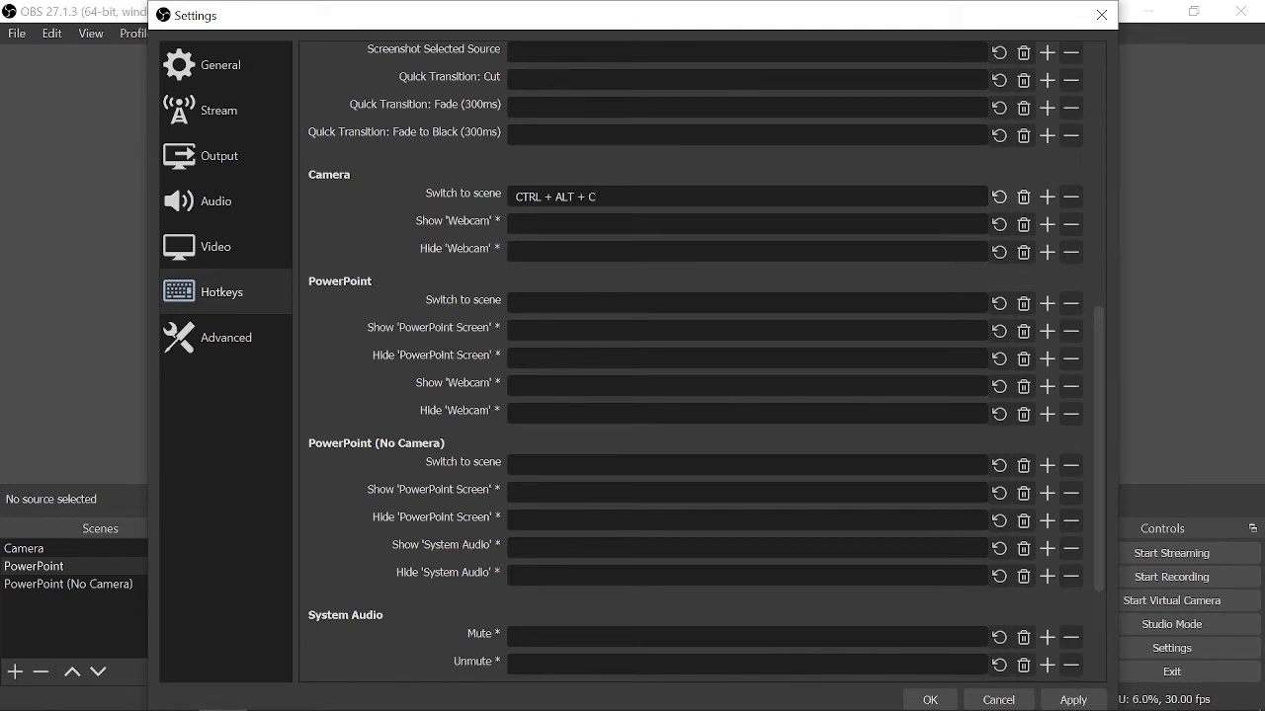
left_click(516, 303)
key("ctrl+alt+p")
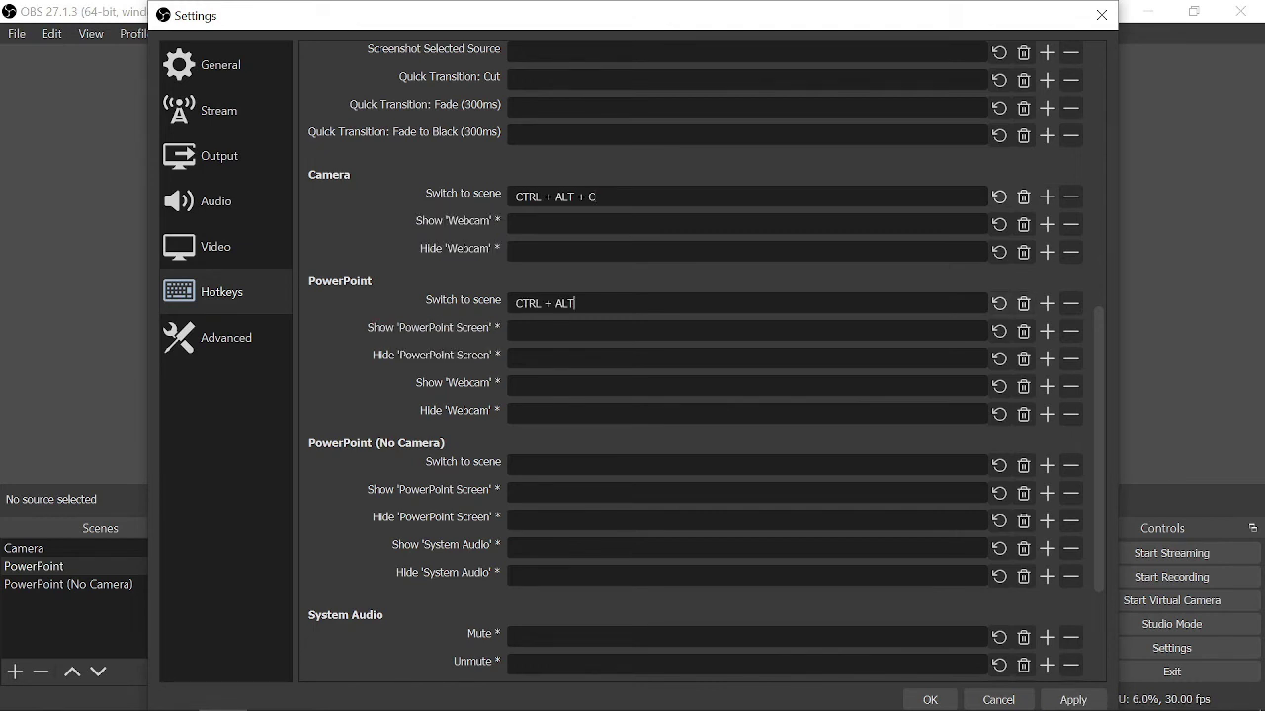
left_click(516, 464)
key("ctrl+alt+n")
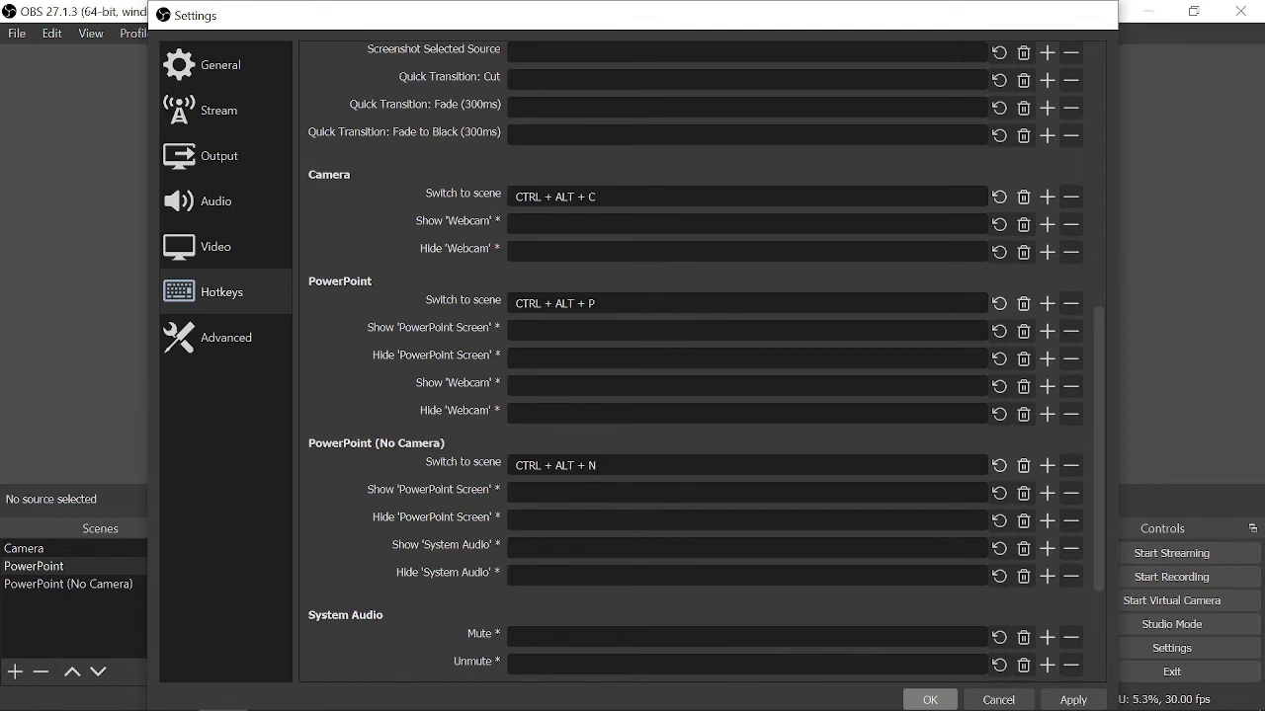
key("Return")
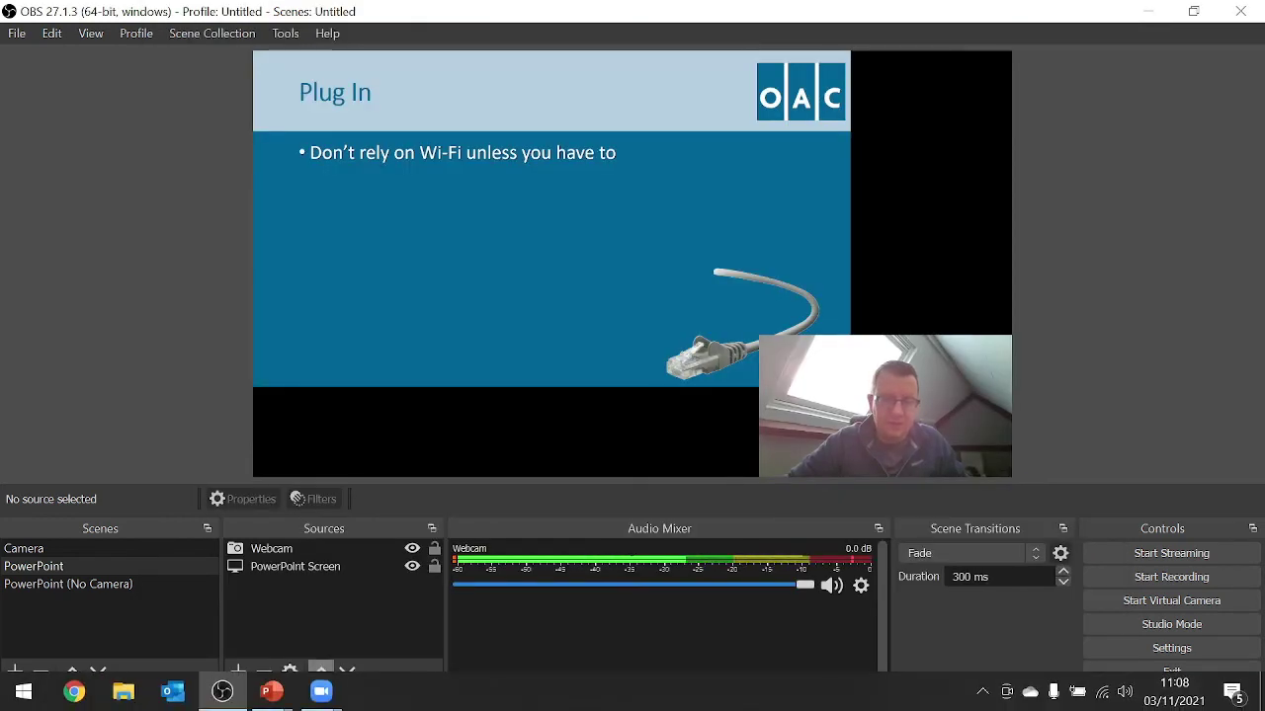
mouse_move(321, 692)
left_click(410, 607)
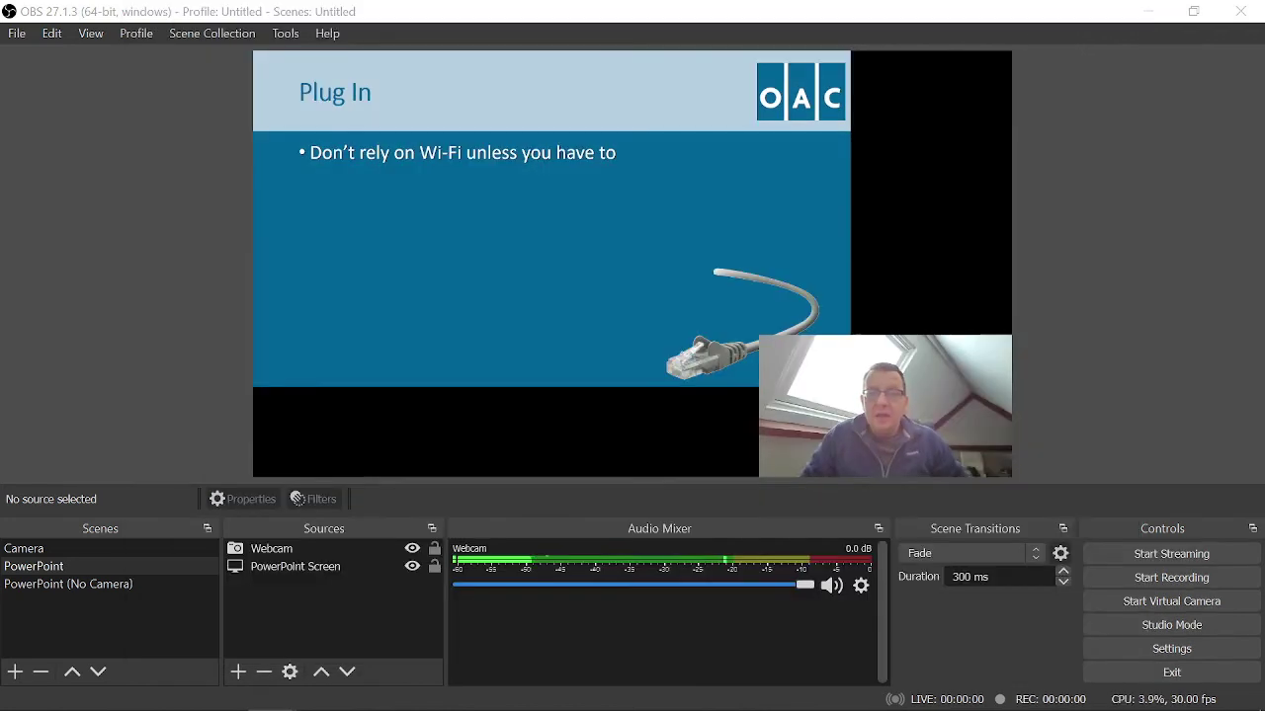
left_click(296, 499)
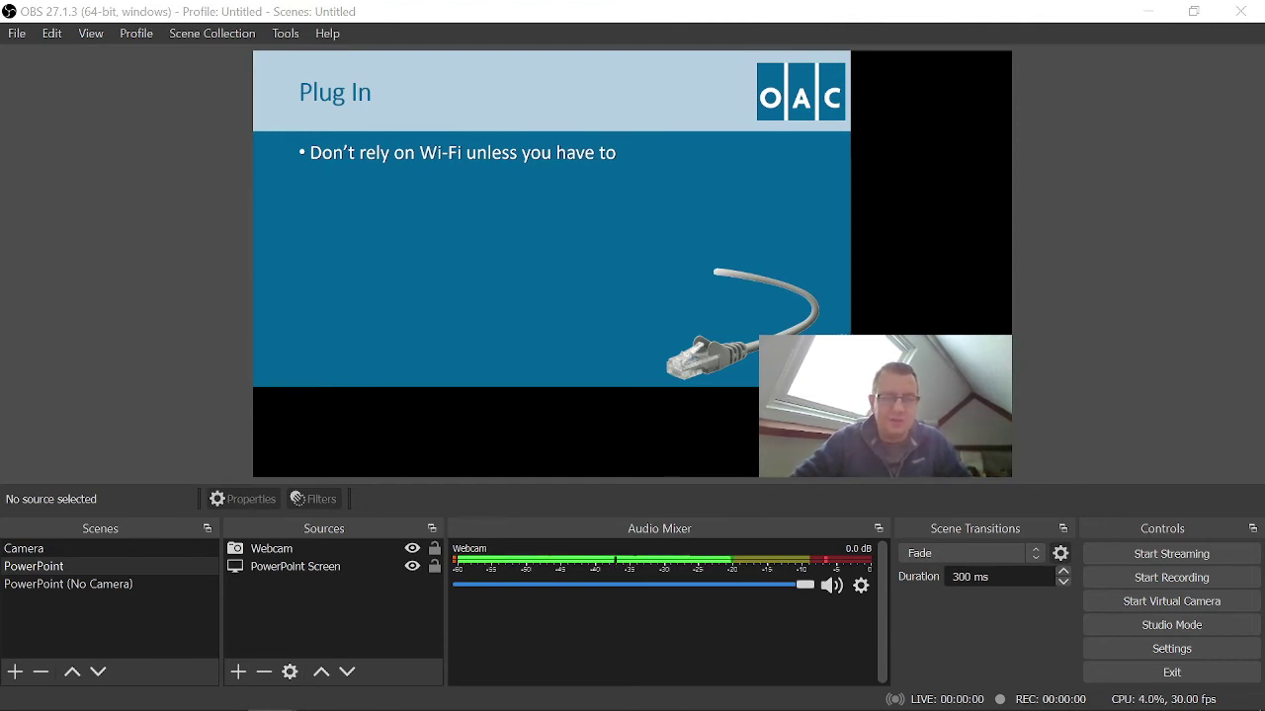
- Launch Touch Portal from its folder under the T section of the Start menu
left_click(24, 692)
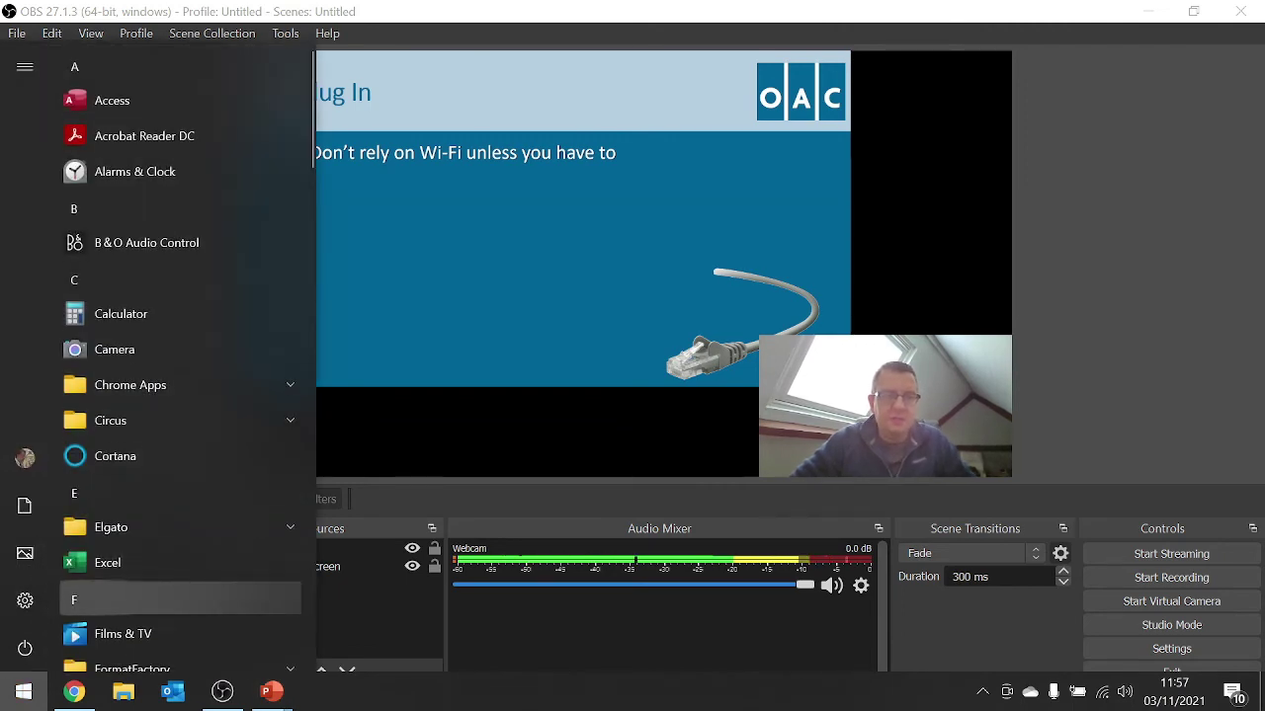
left_click(178, 599)
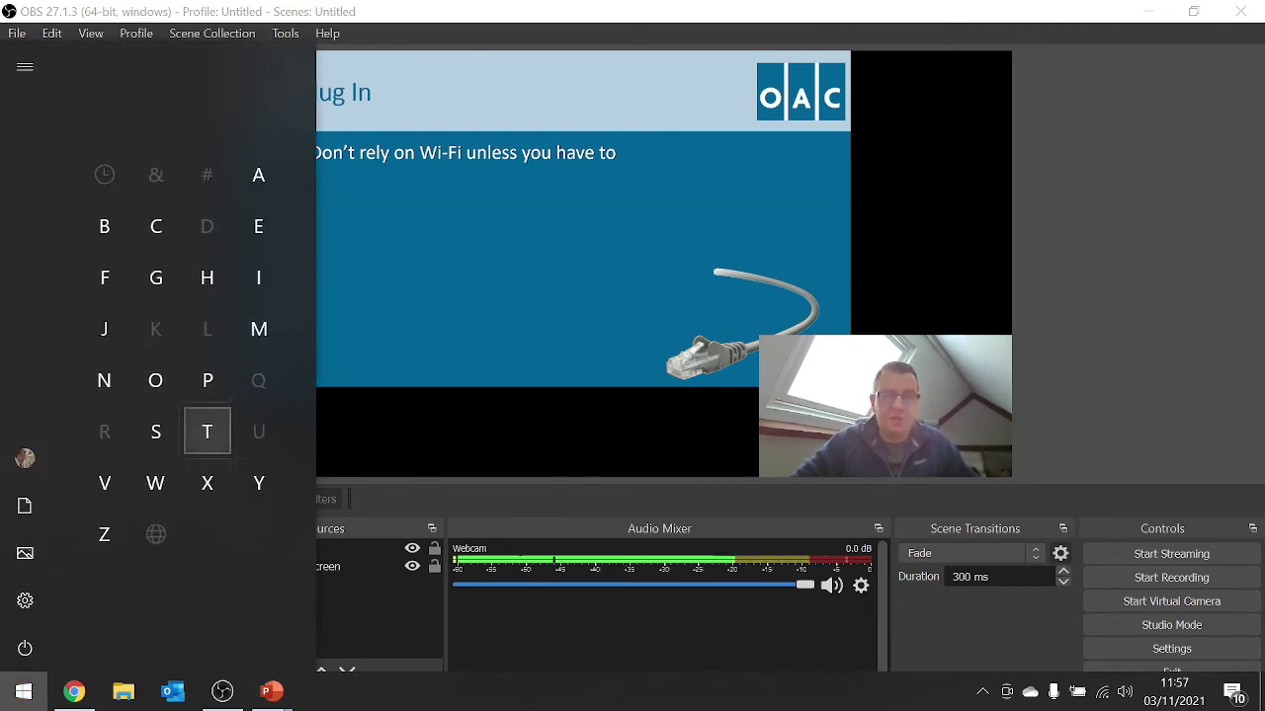
left_click(213, 456)
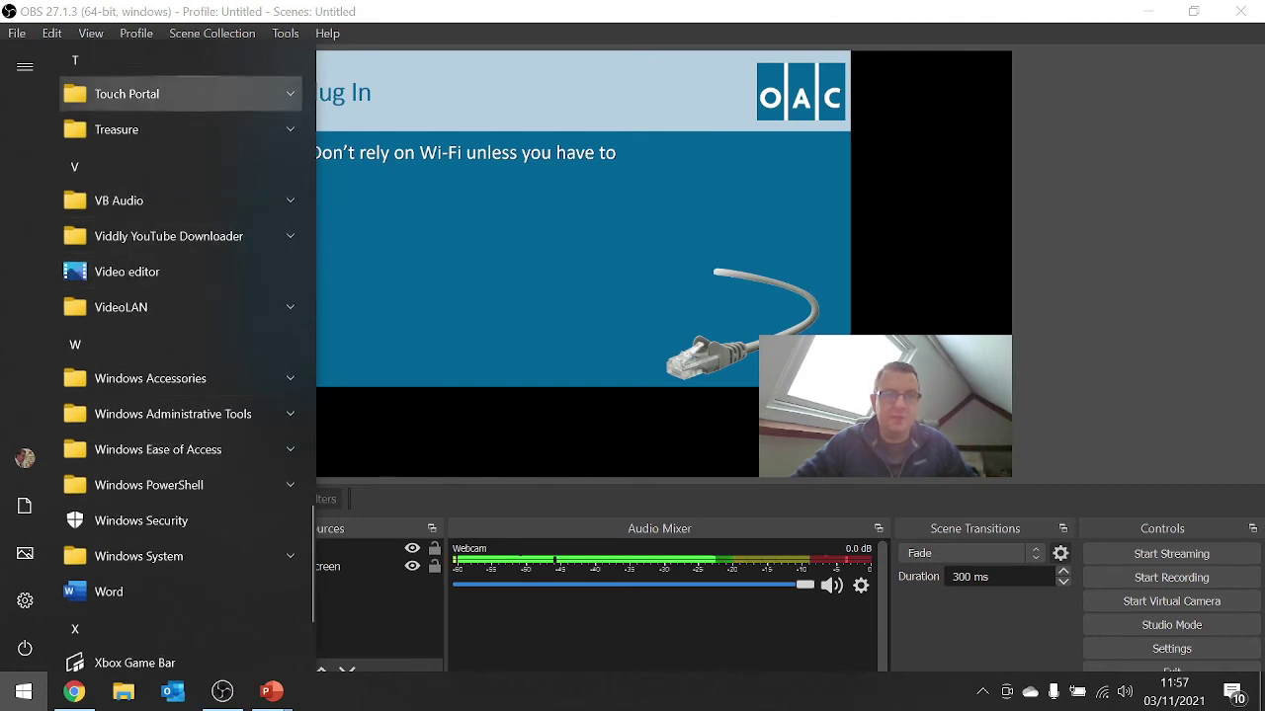
left_click(178, 92)
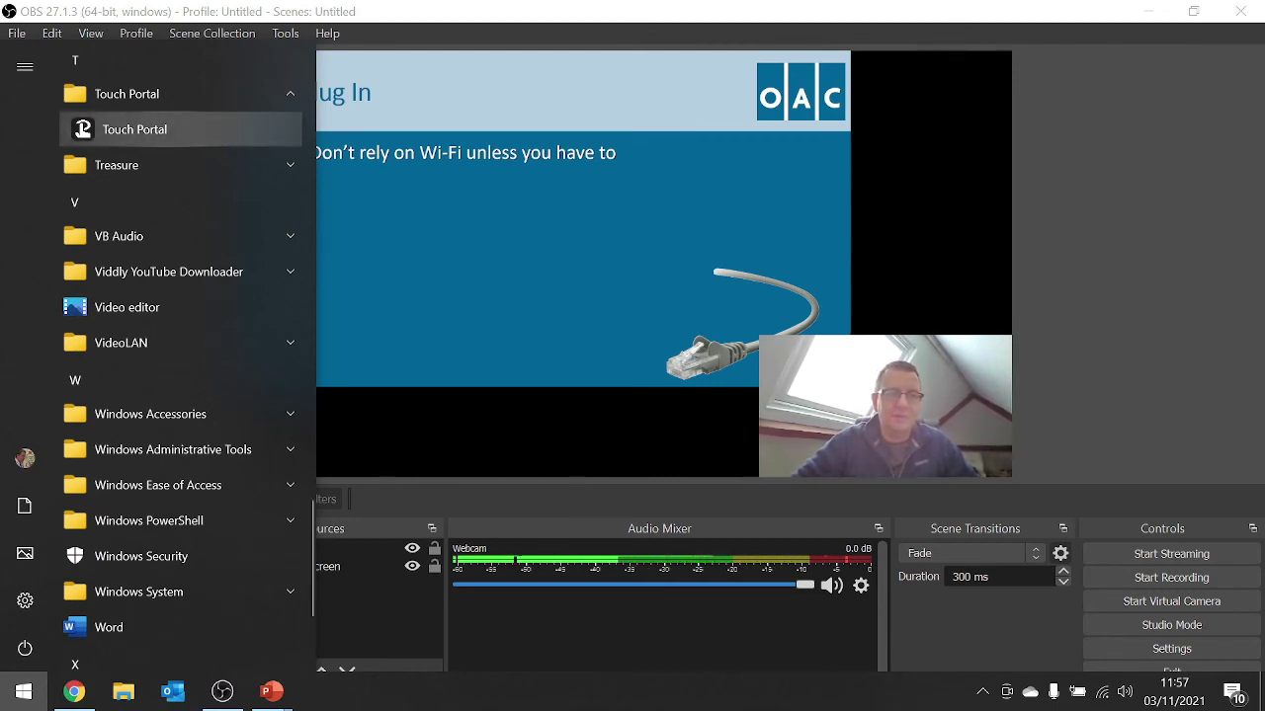
left_click(134, 130)
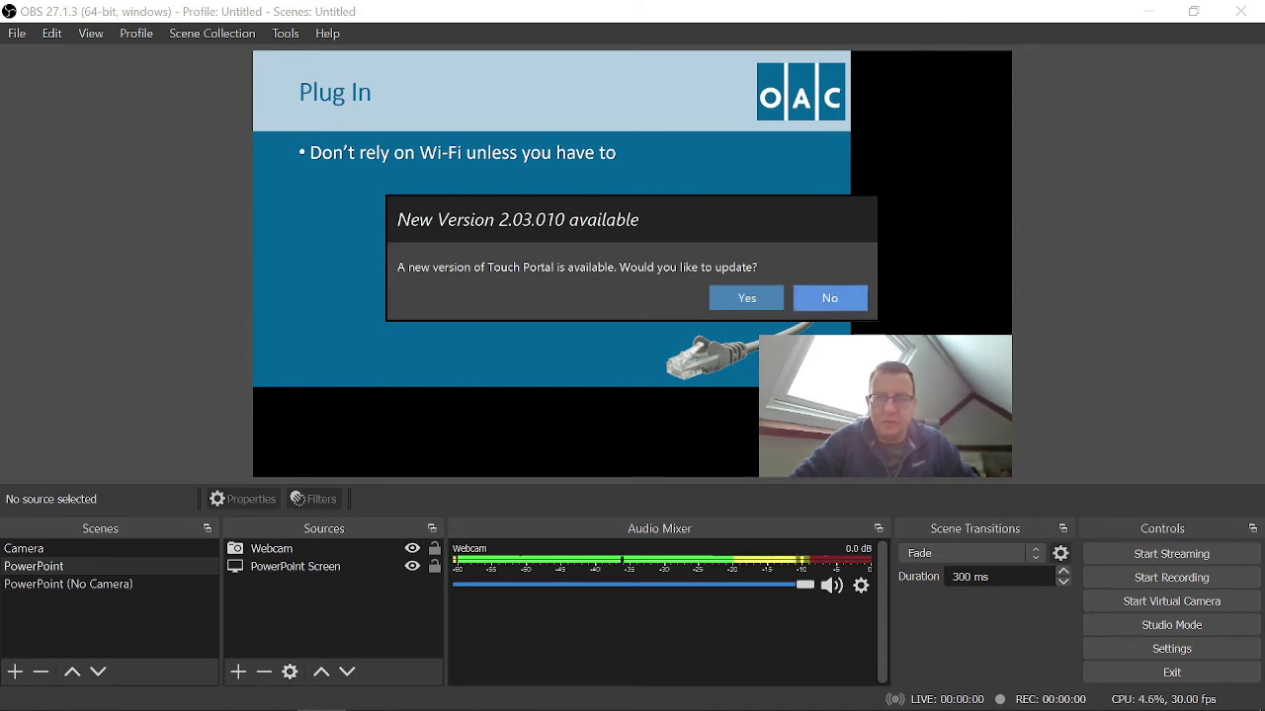
- Decline the 2.03.010 update and finish setup in English with 'Always try to connect to OBS' ticked
left_click(829, 297)
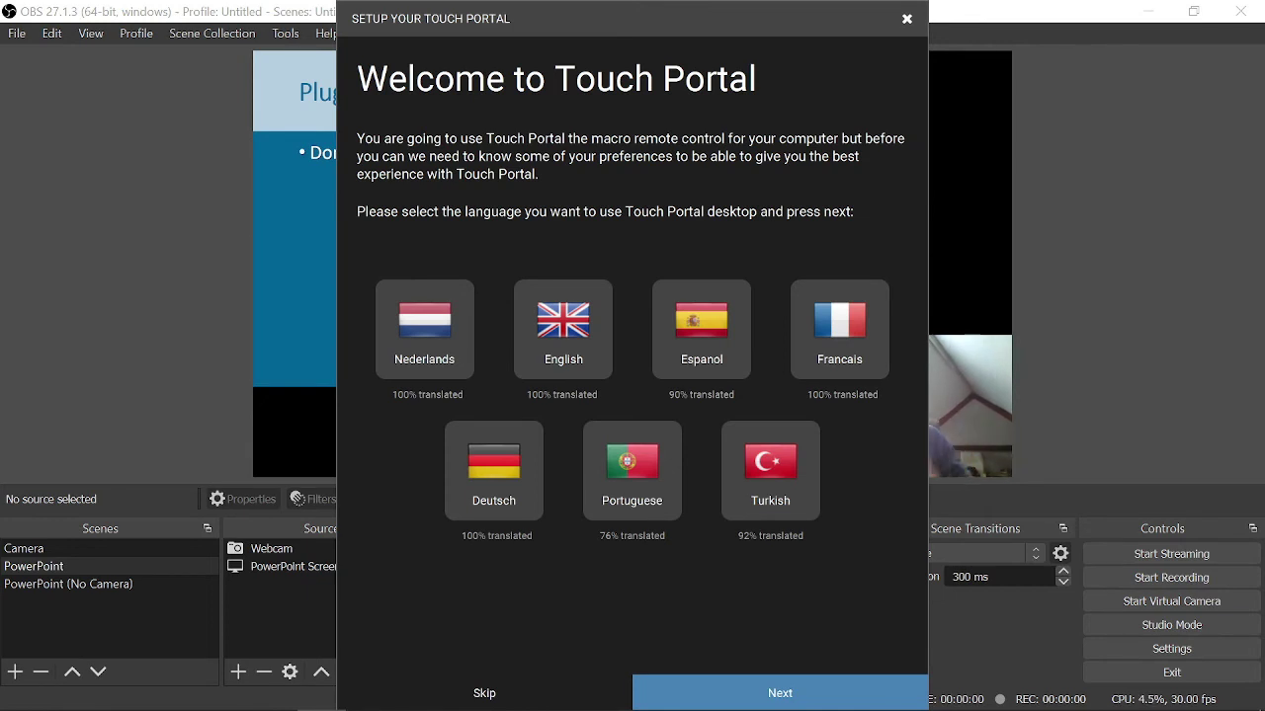
left_click(563, 329)
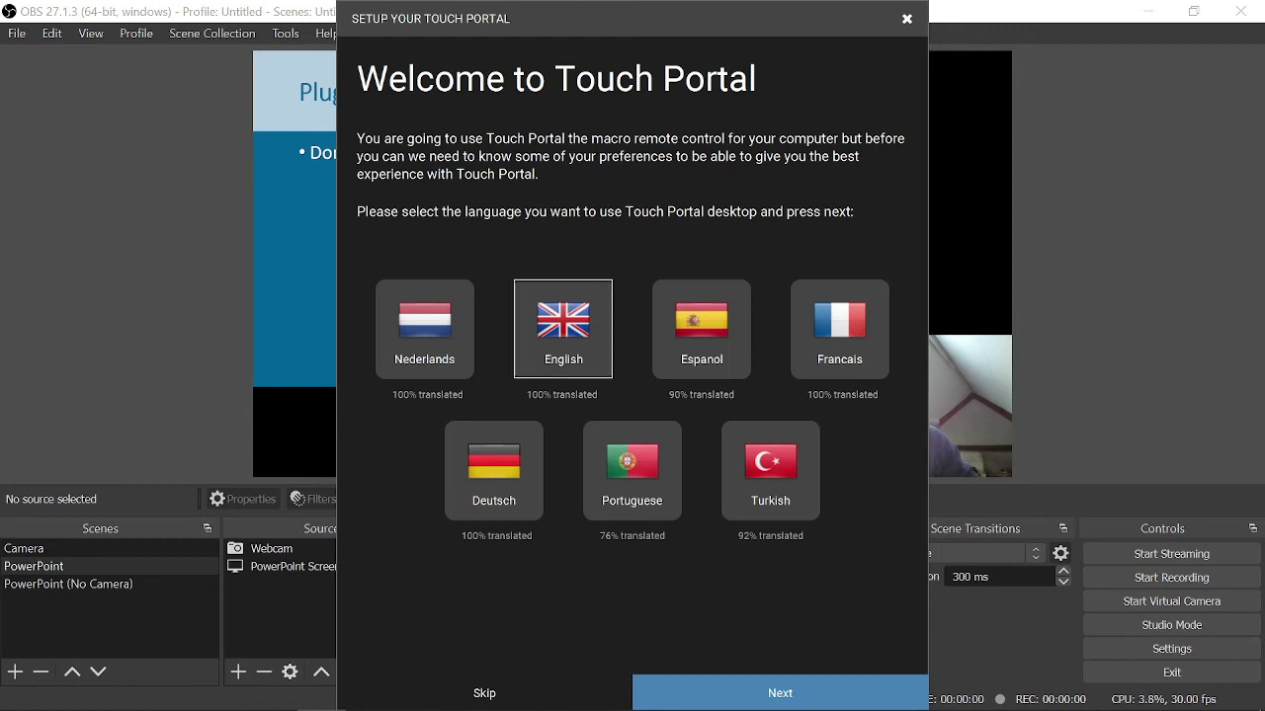
left_click(779, 693)
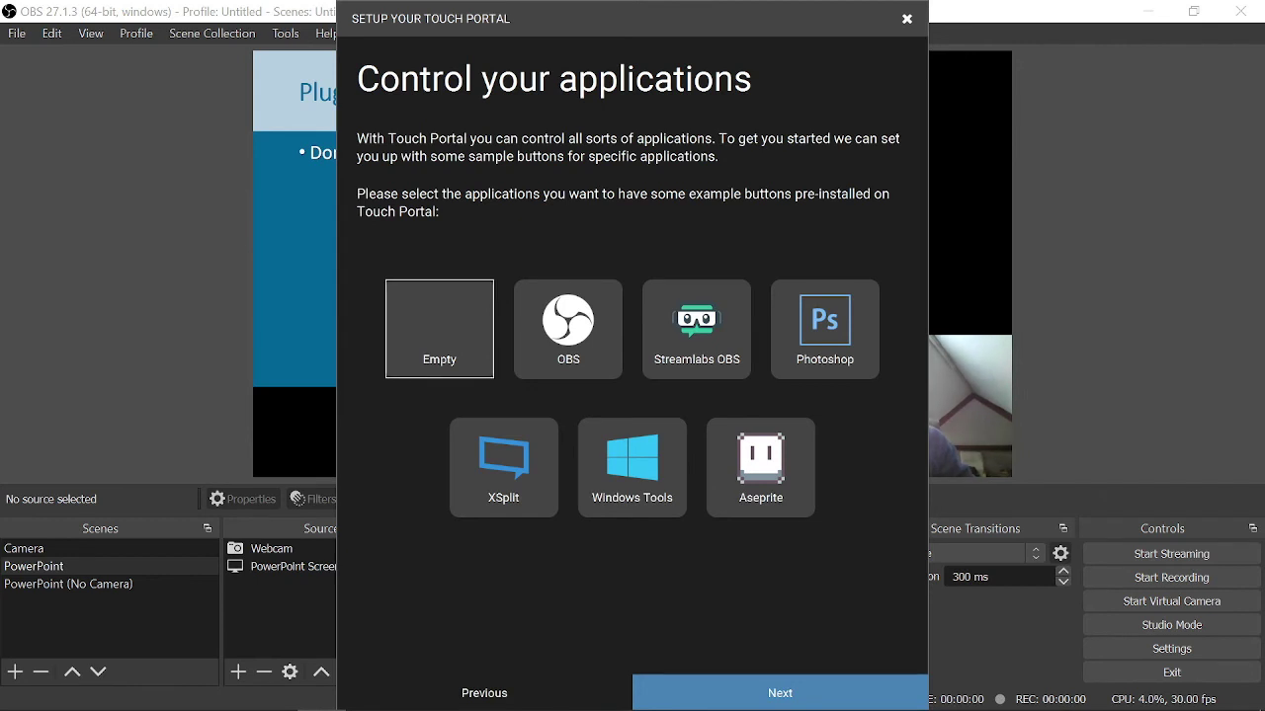
left_click(779, 692)
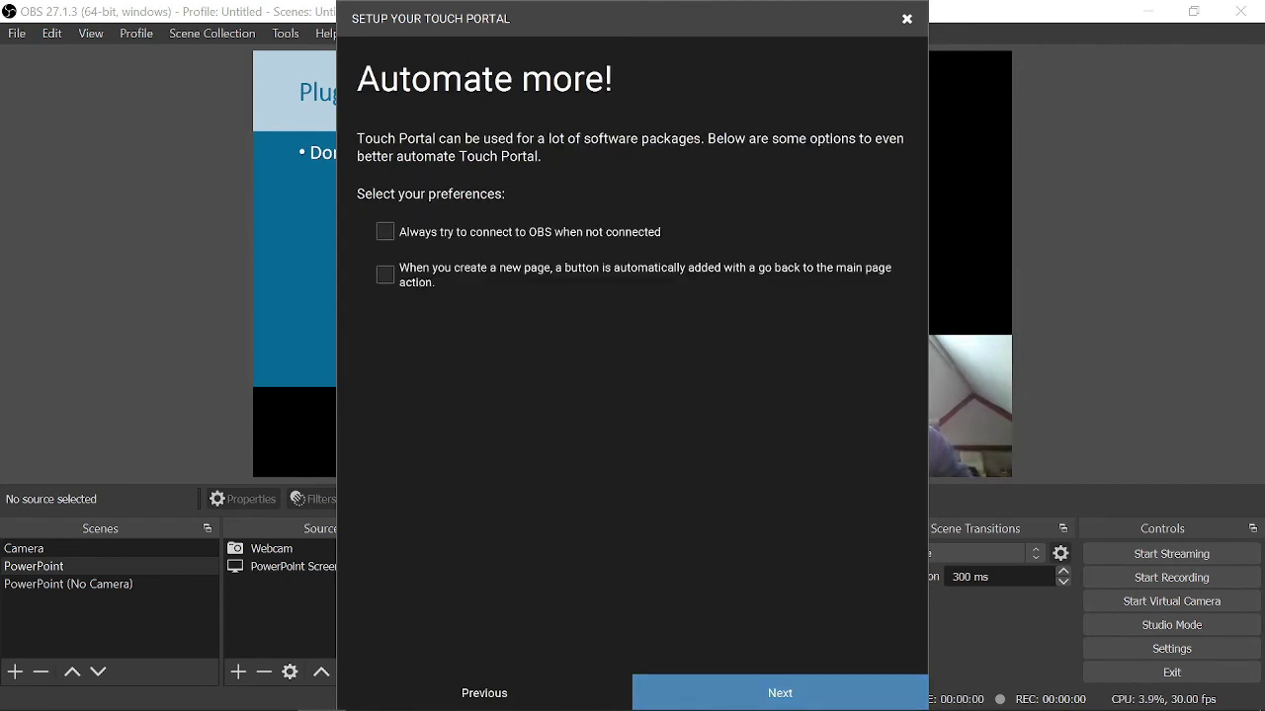
left_click(385, 231)
left_click(780, 693)
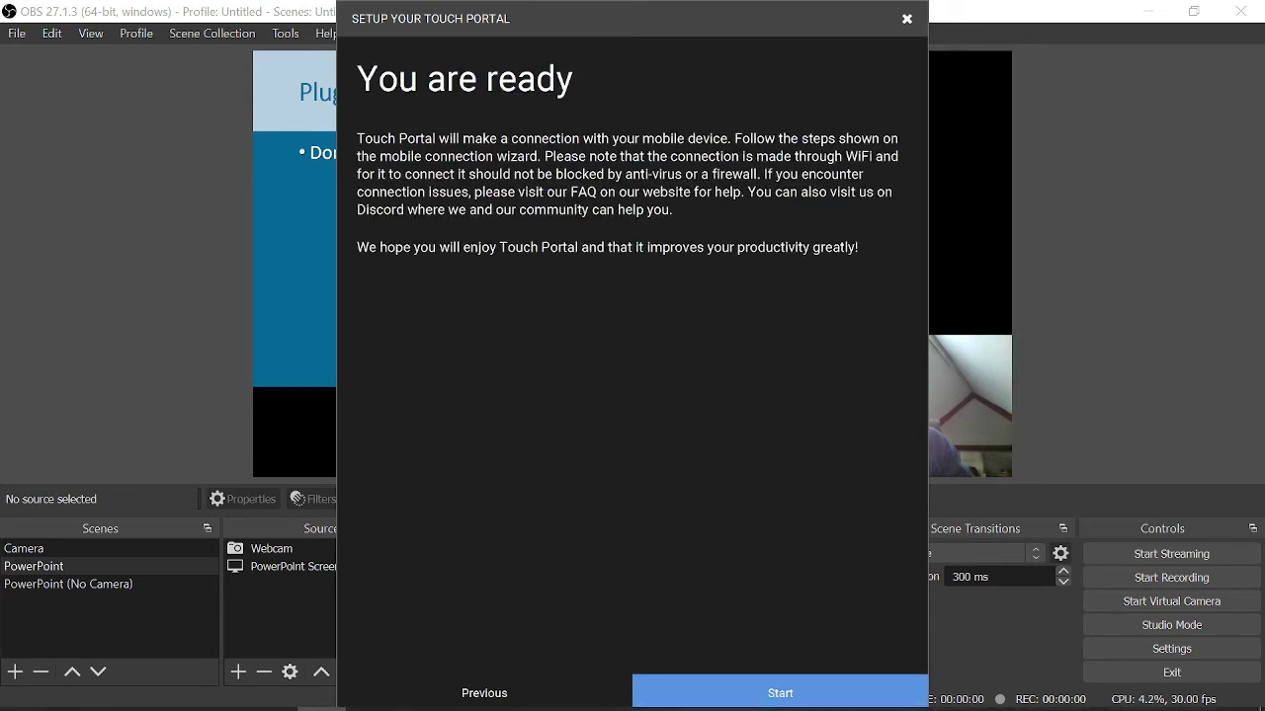
key("Return")
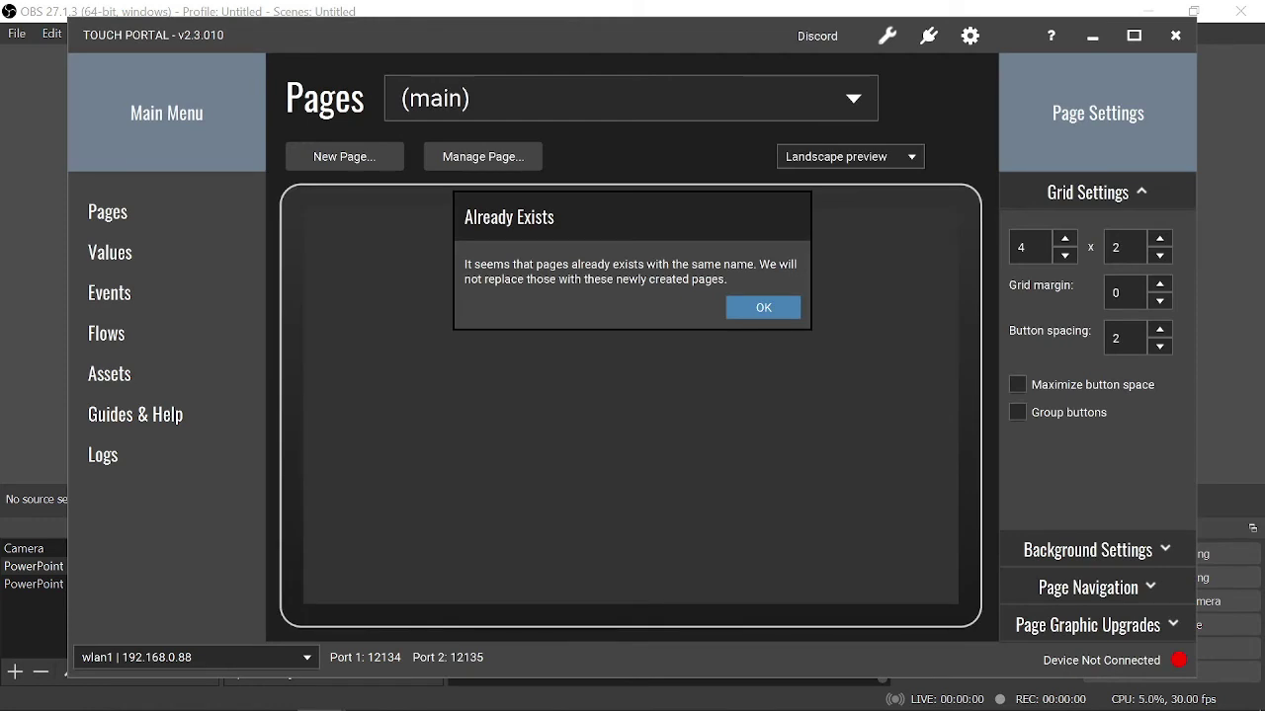
- Dismiss the Already Exists notice, then cancel a draft button given an OBS Set Scene action
left_click(763, 308)
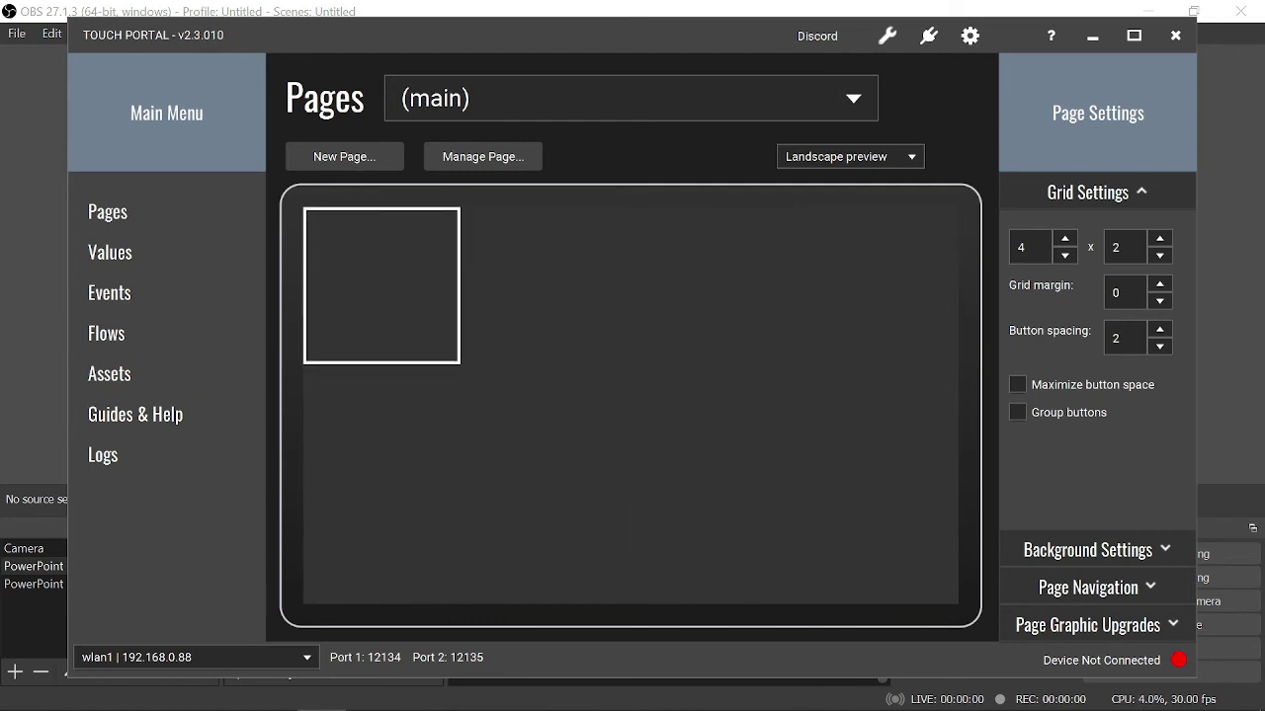
left_click(382, 285)
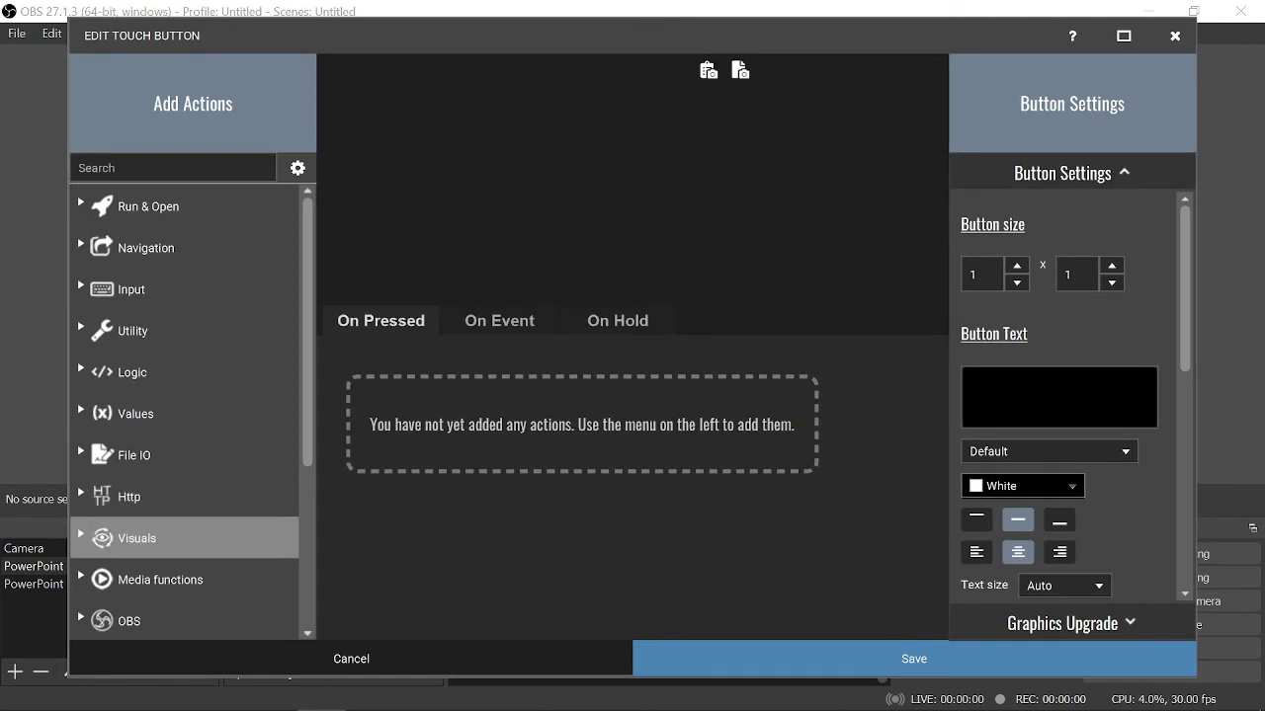
scroll(183, 411, "down", 5)
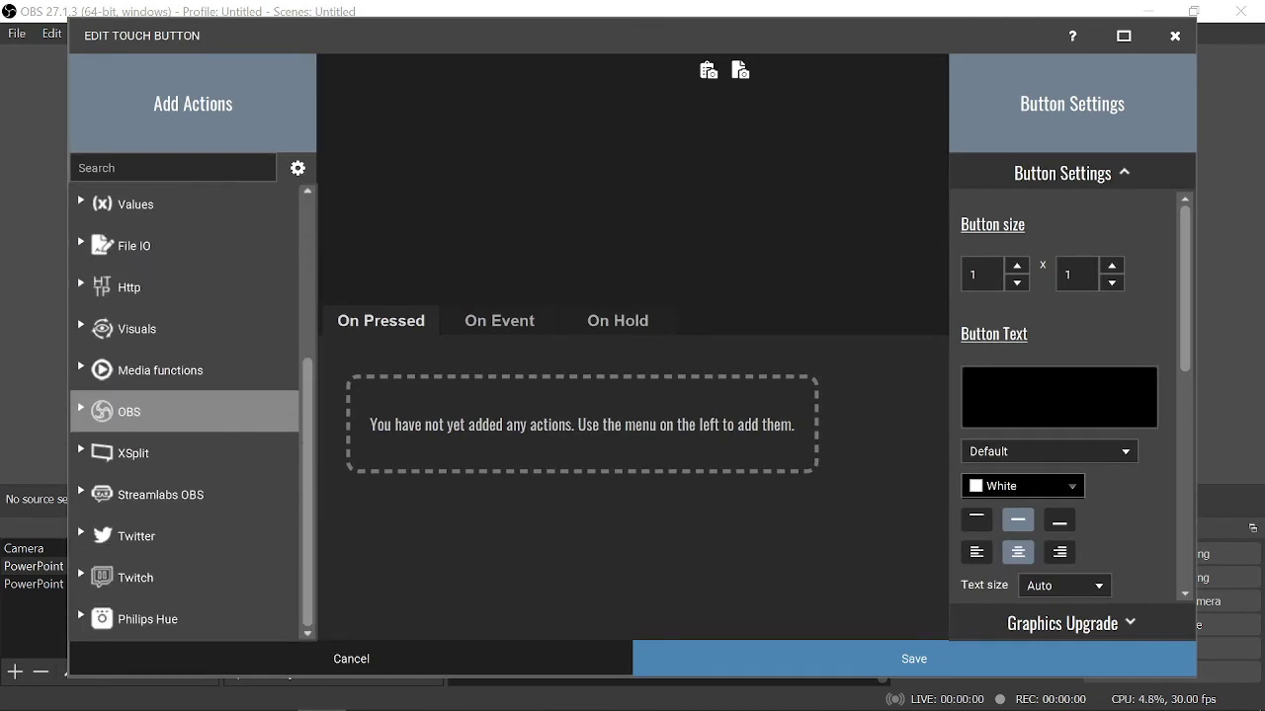
left_click(182, 411)
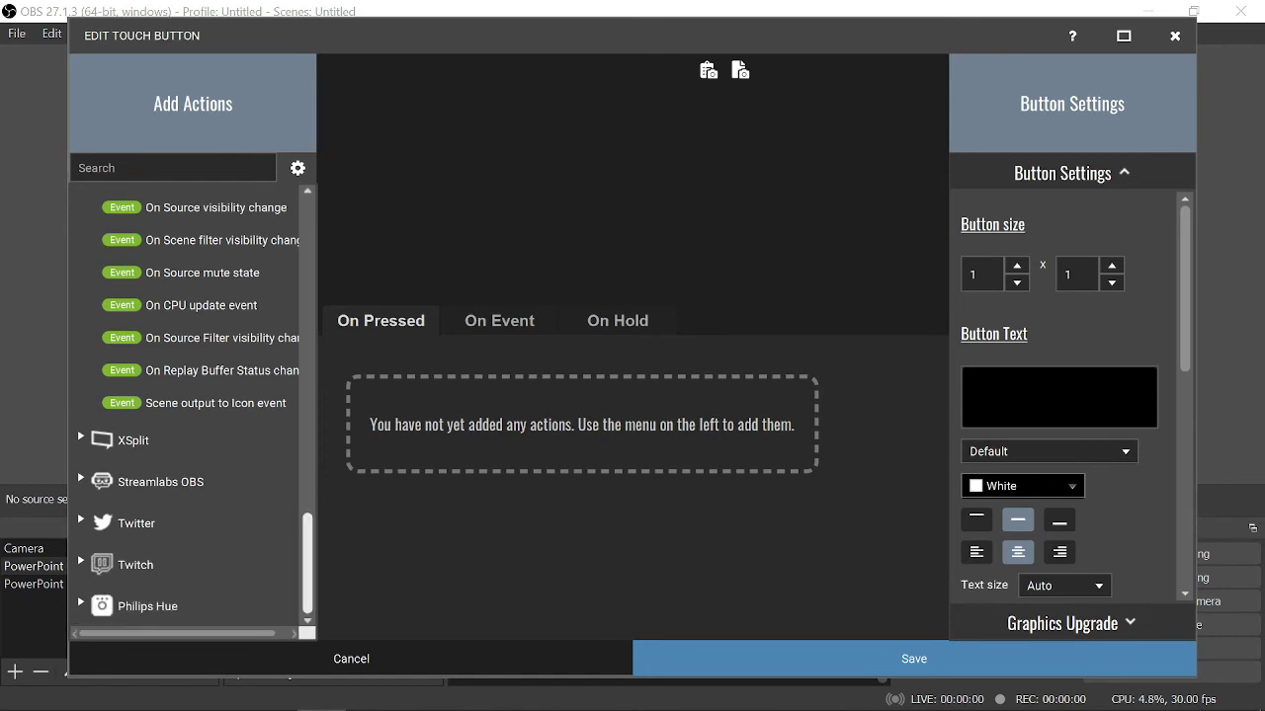
scroll(148, 553, "up", 8)
scroll(188, 411, "up", 8)
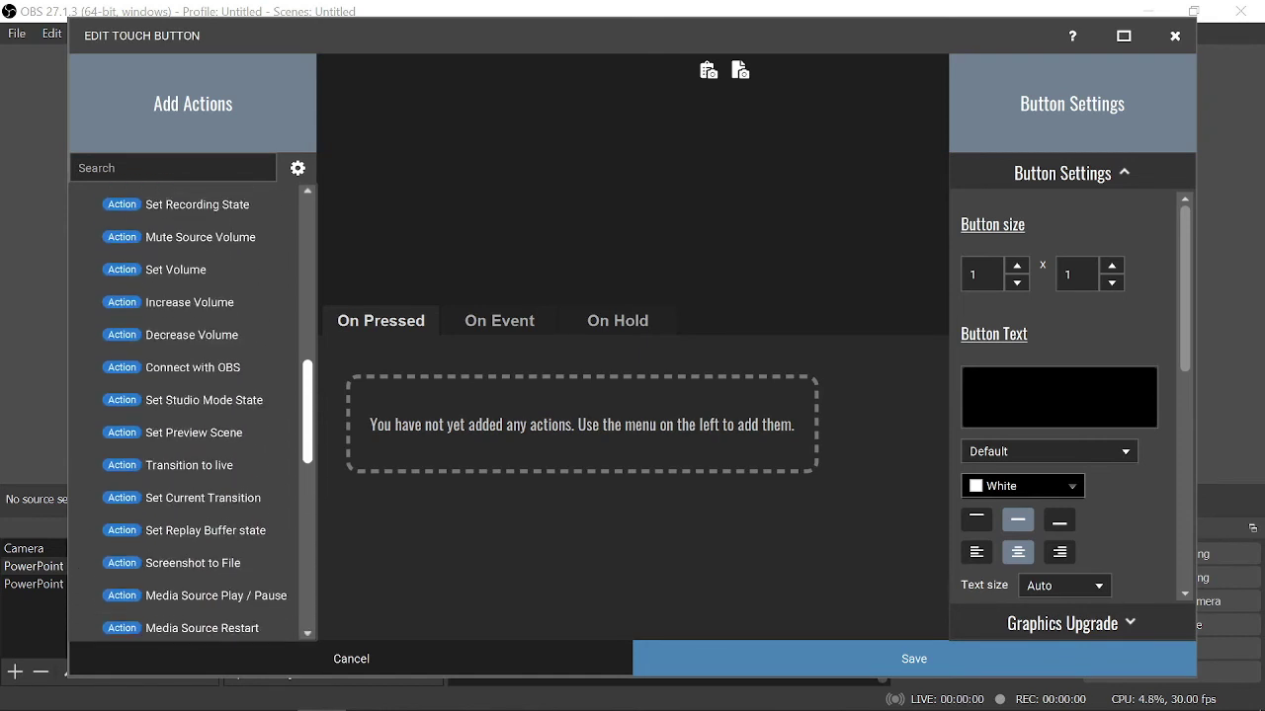
scroll(188, 411, "down", 1)
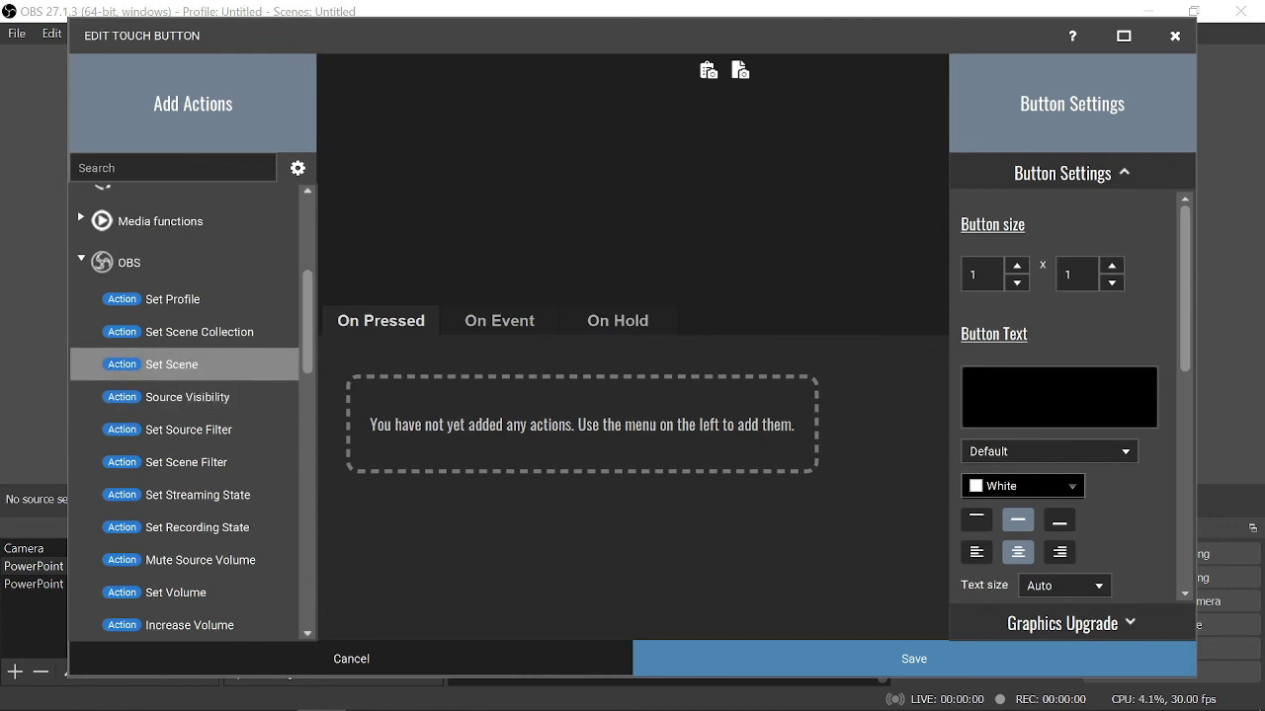
double_click(170, 365)
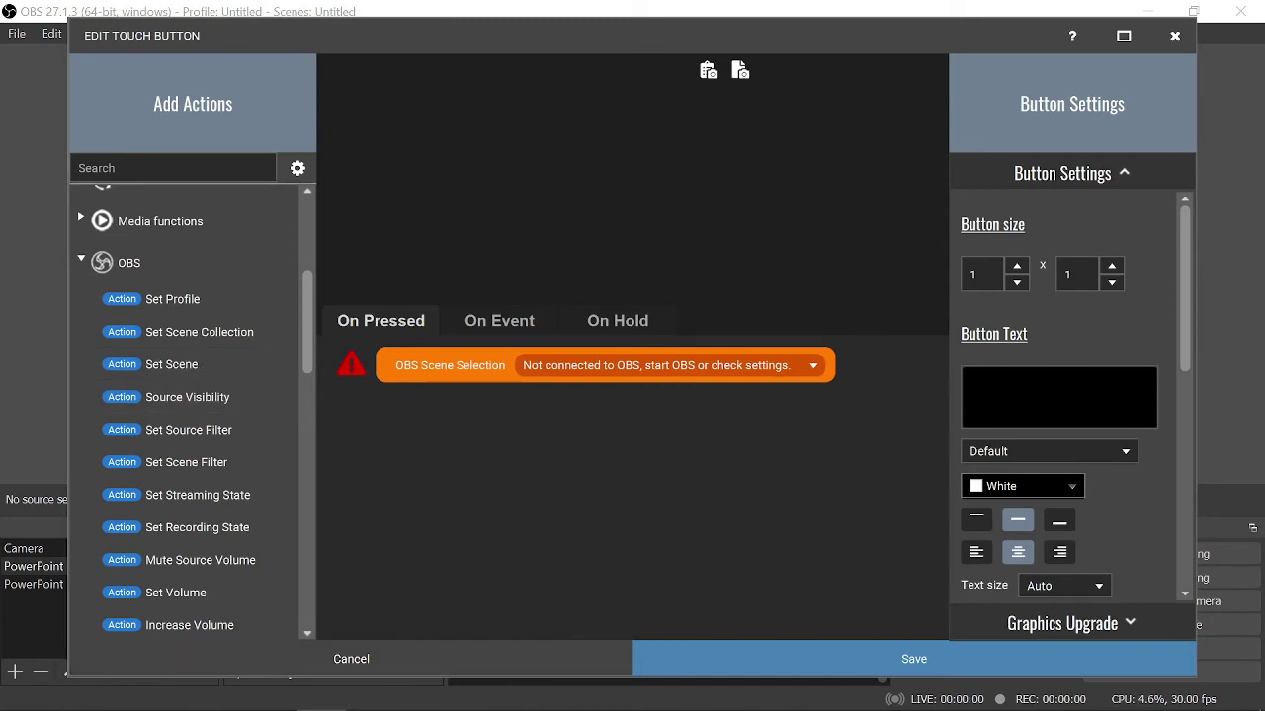
left_click(350, 658)
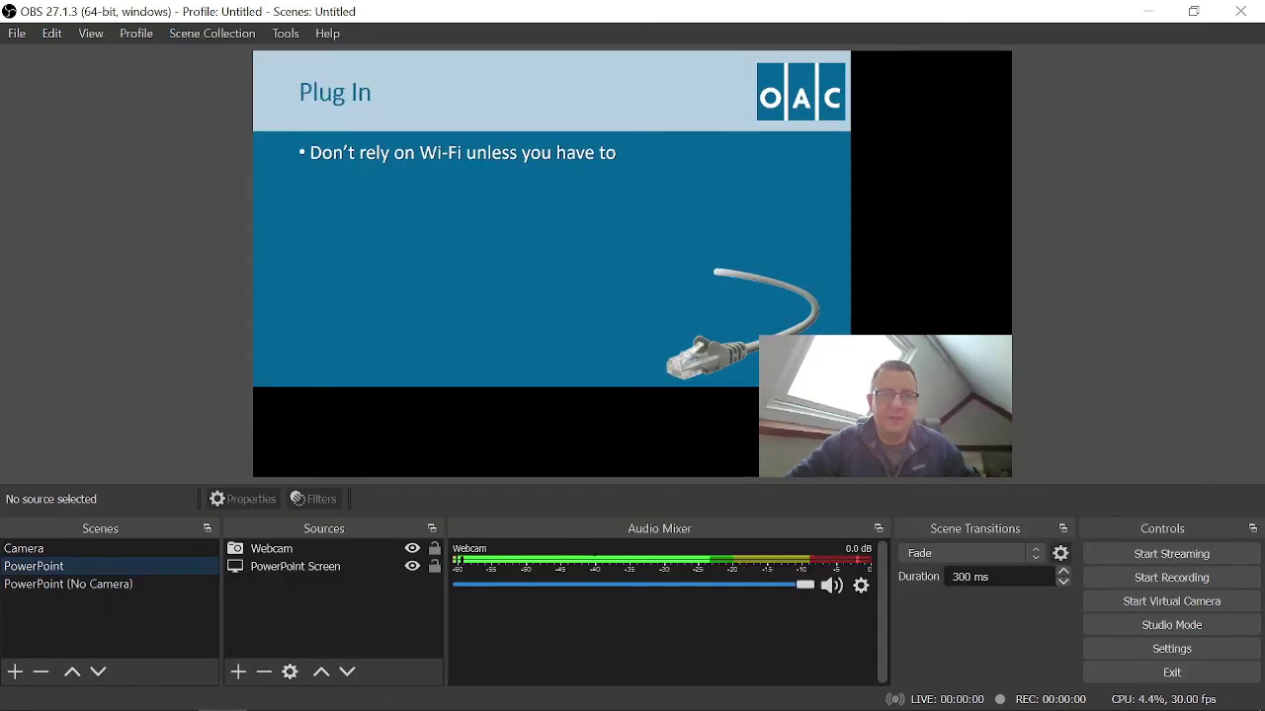
- Replace the password in OBS's WebSockets Server Settings with a new one and apply it
key("alt+t")
key("Up")
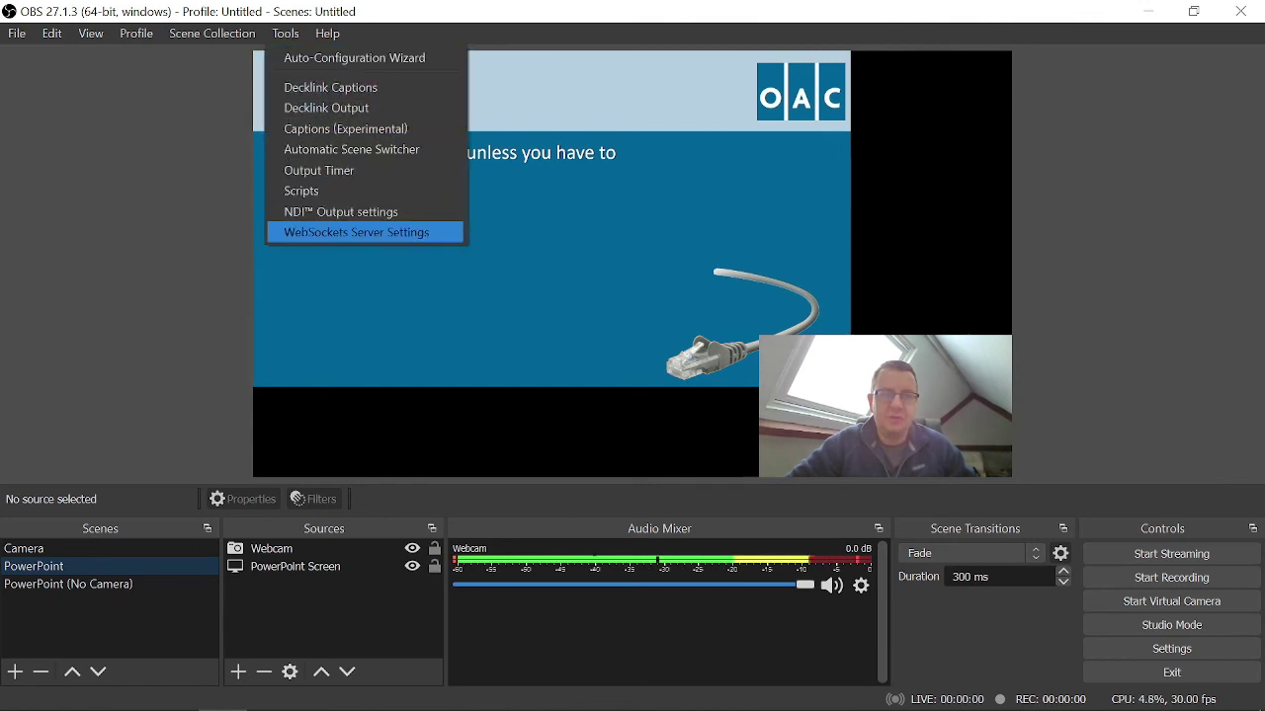
key("Return")
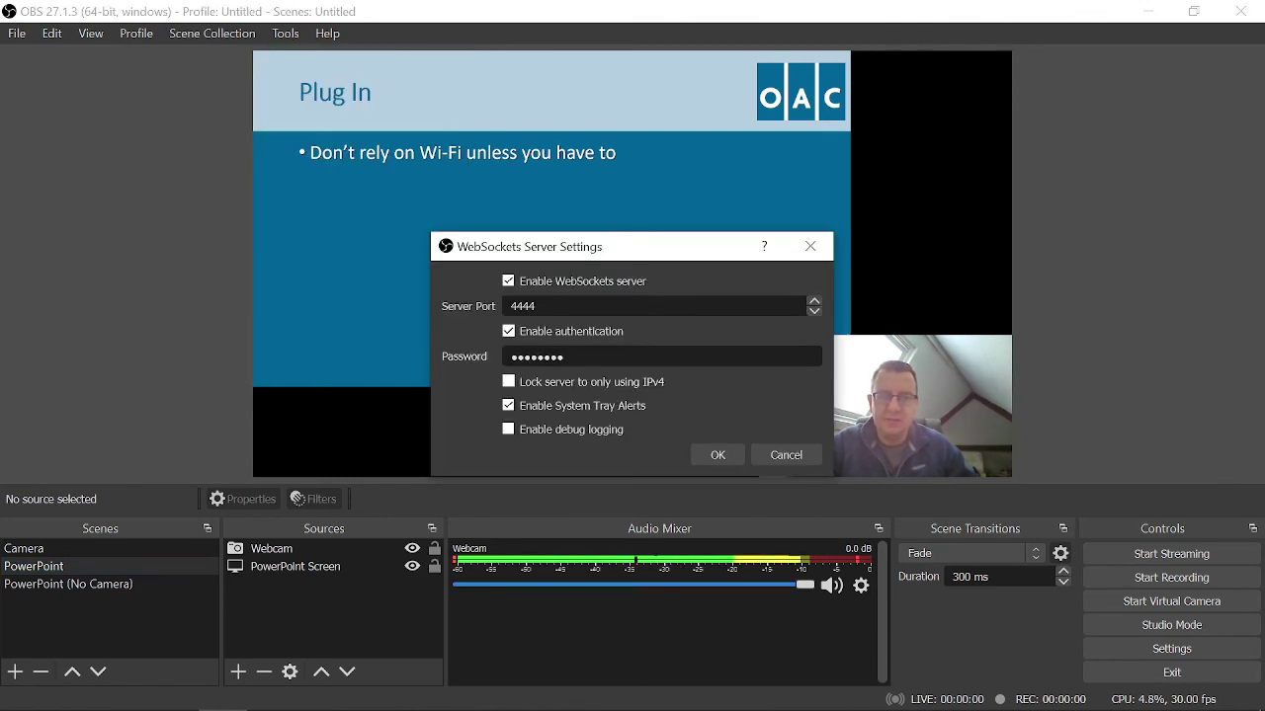
left_click_drag(565, 357, 510, 356)
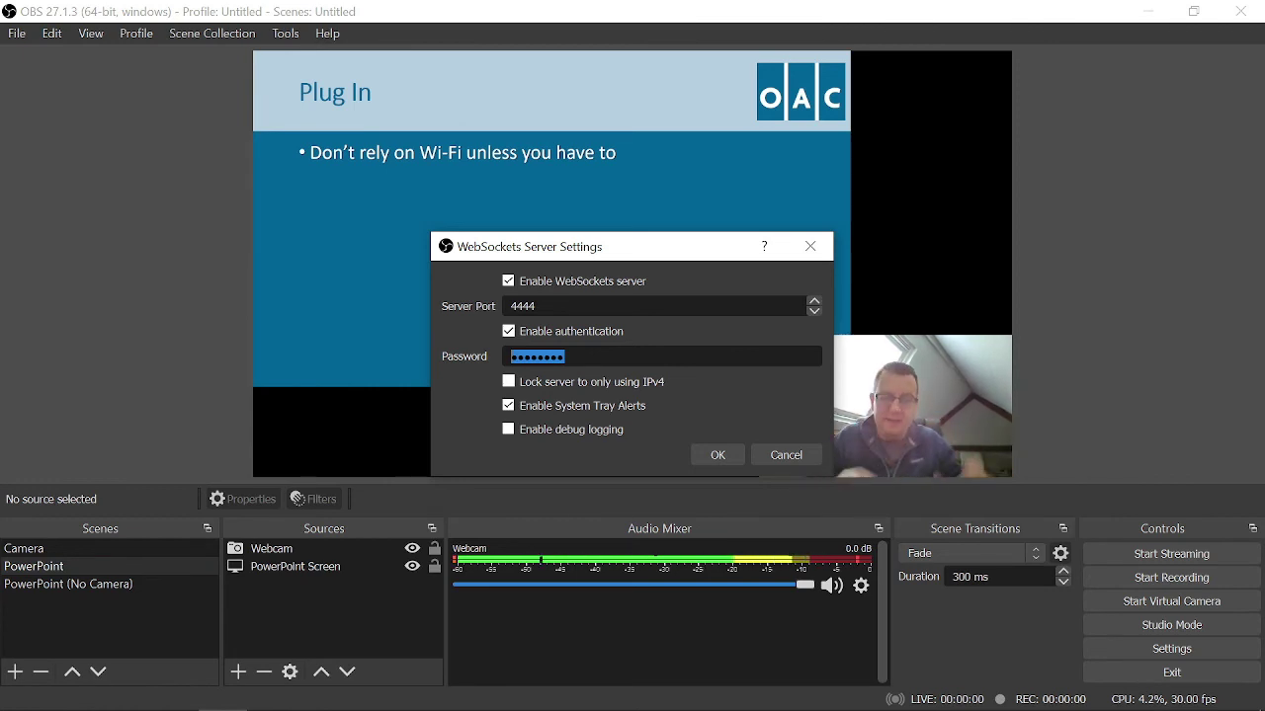
type("pas")
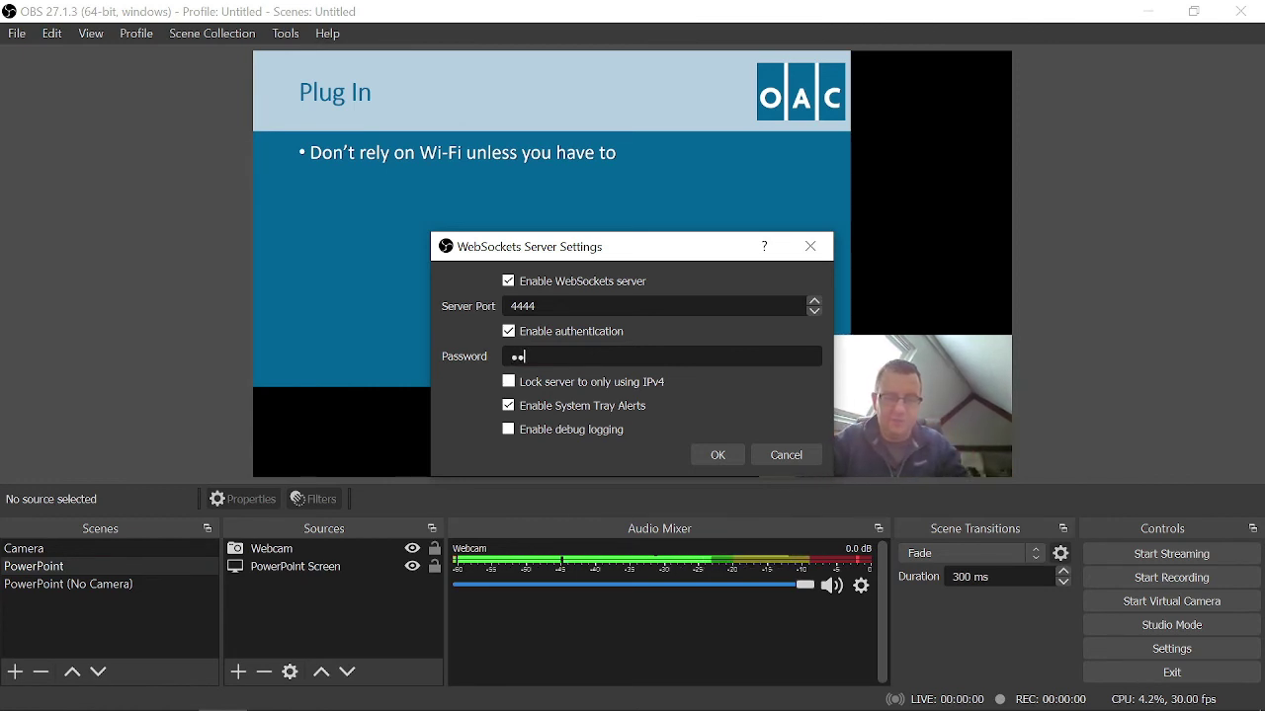
type("sword1")
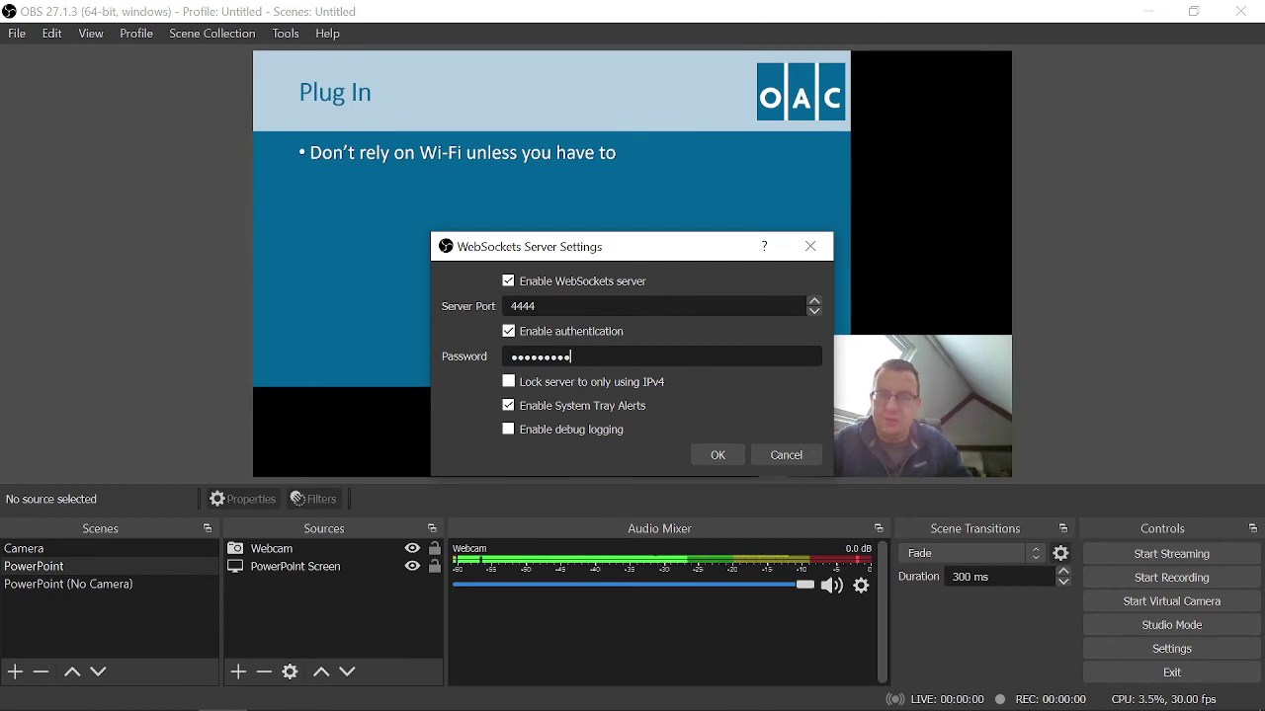
key("Return")
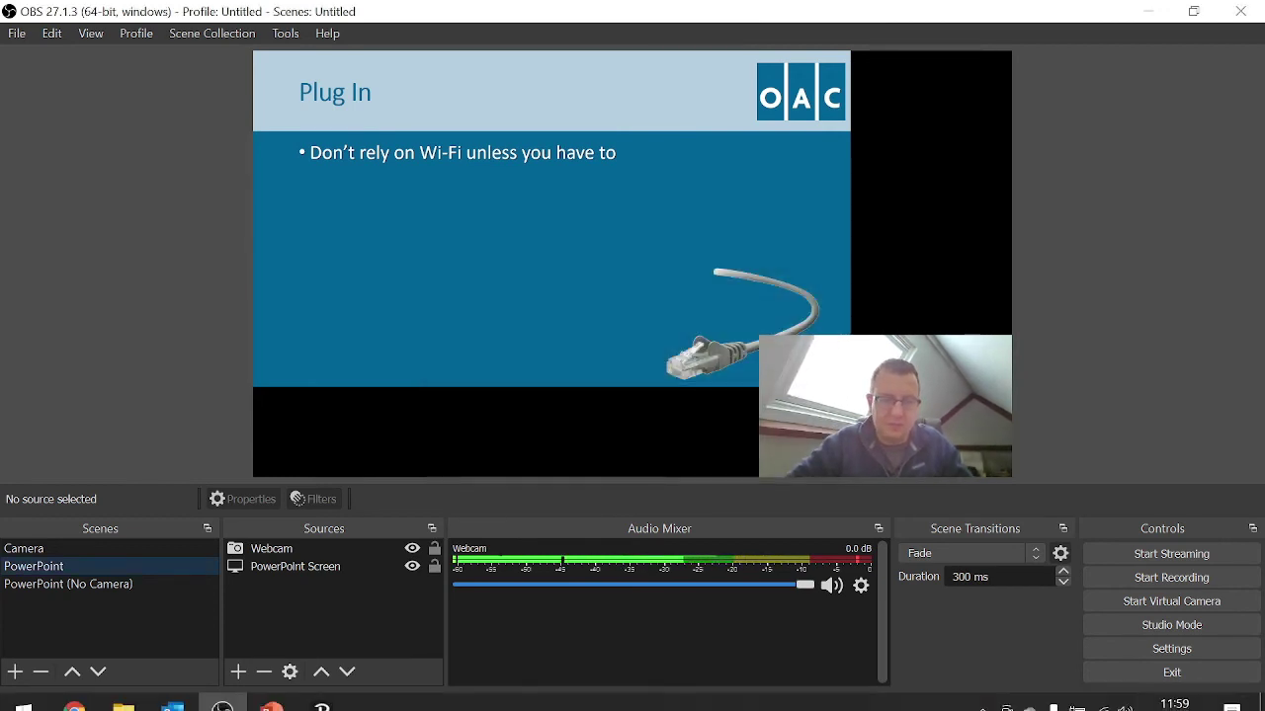
- Enter the OBS WebSocket password in Touch Portal's OBS settings, save, and connect to OBS
left_click(322, 692)
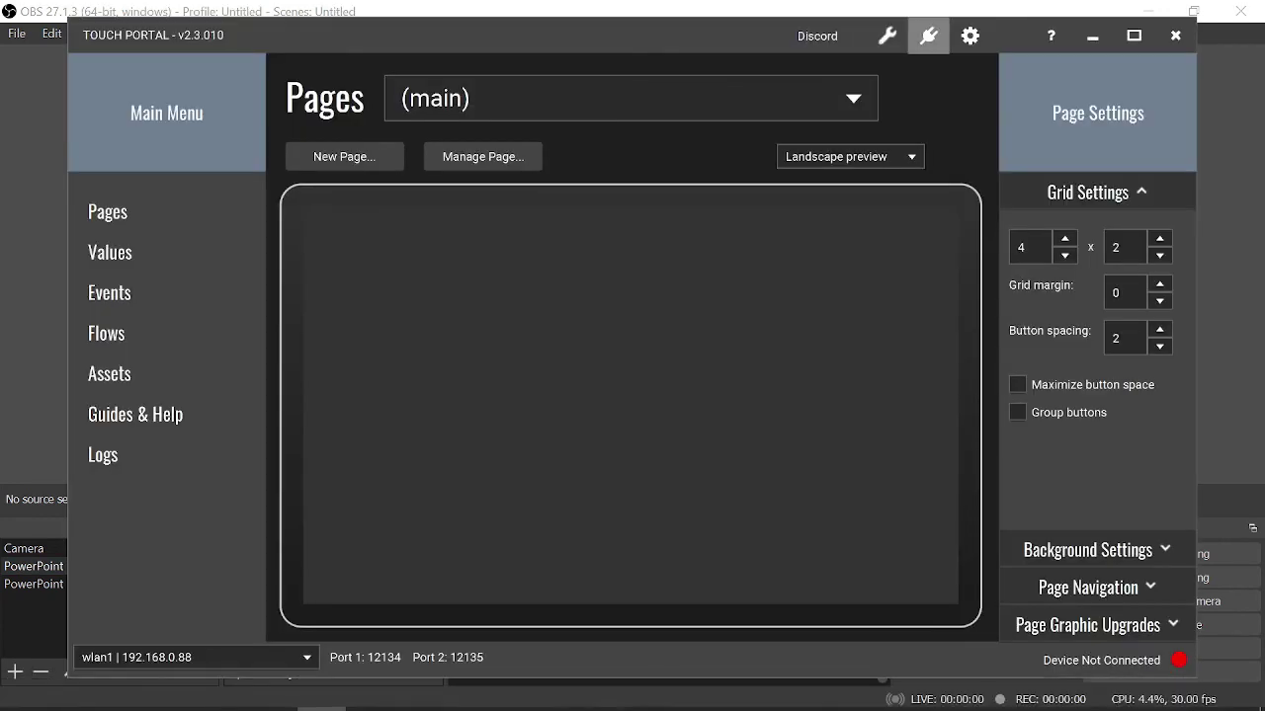
left_click(969, 36)
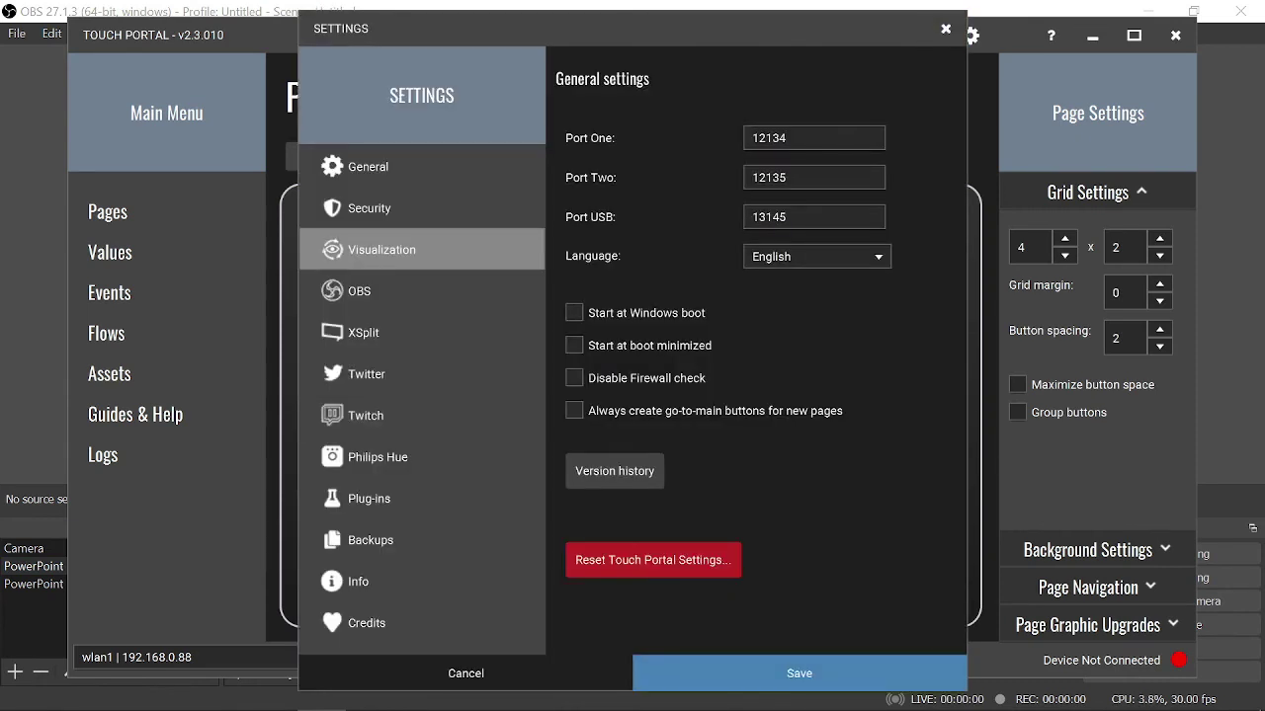
left_click(359, 290)
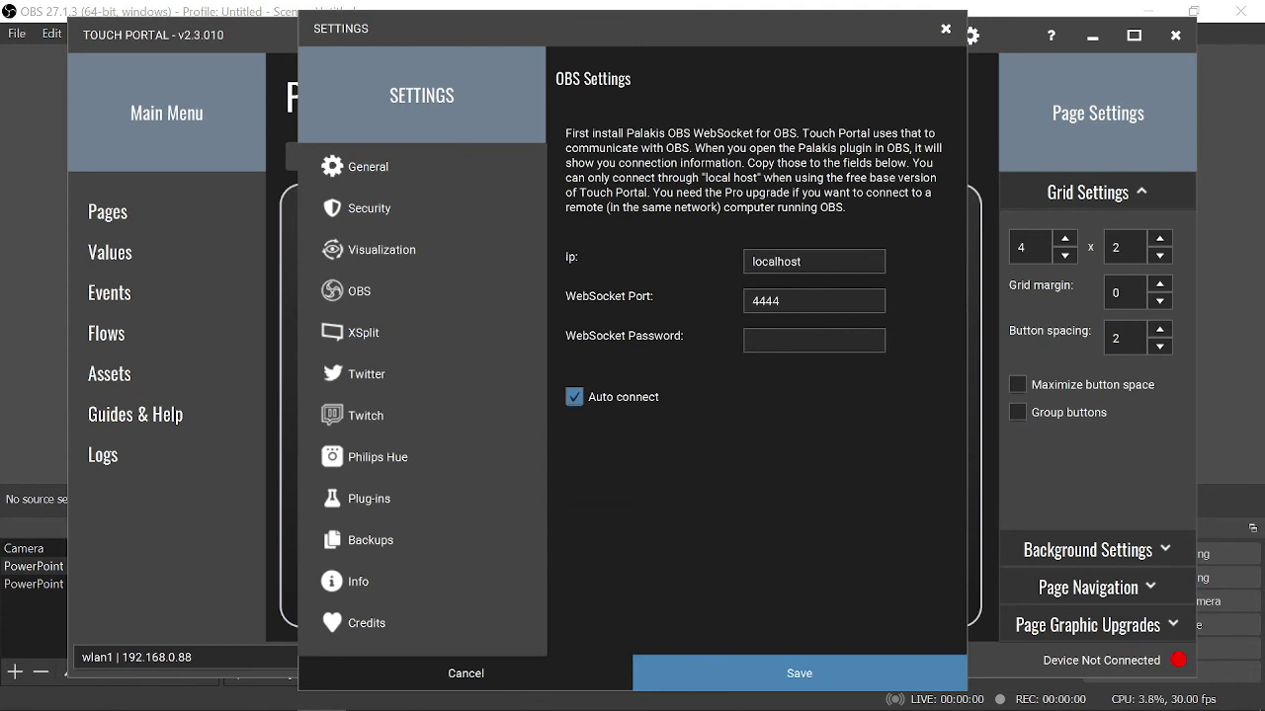
left_click(813, 340)
type("123")
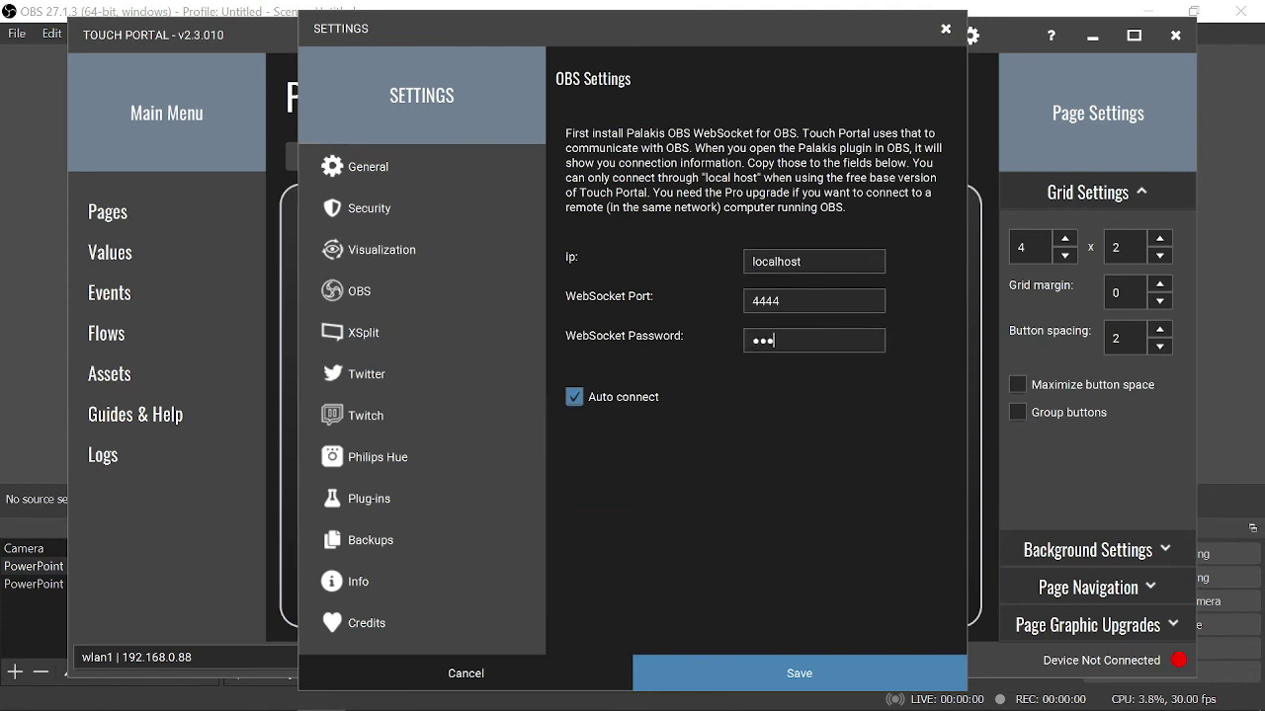
type("456789")
left_click(799, 673)
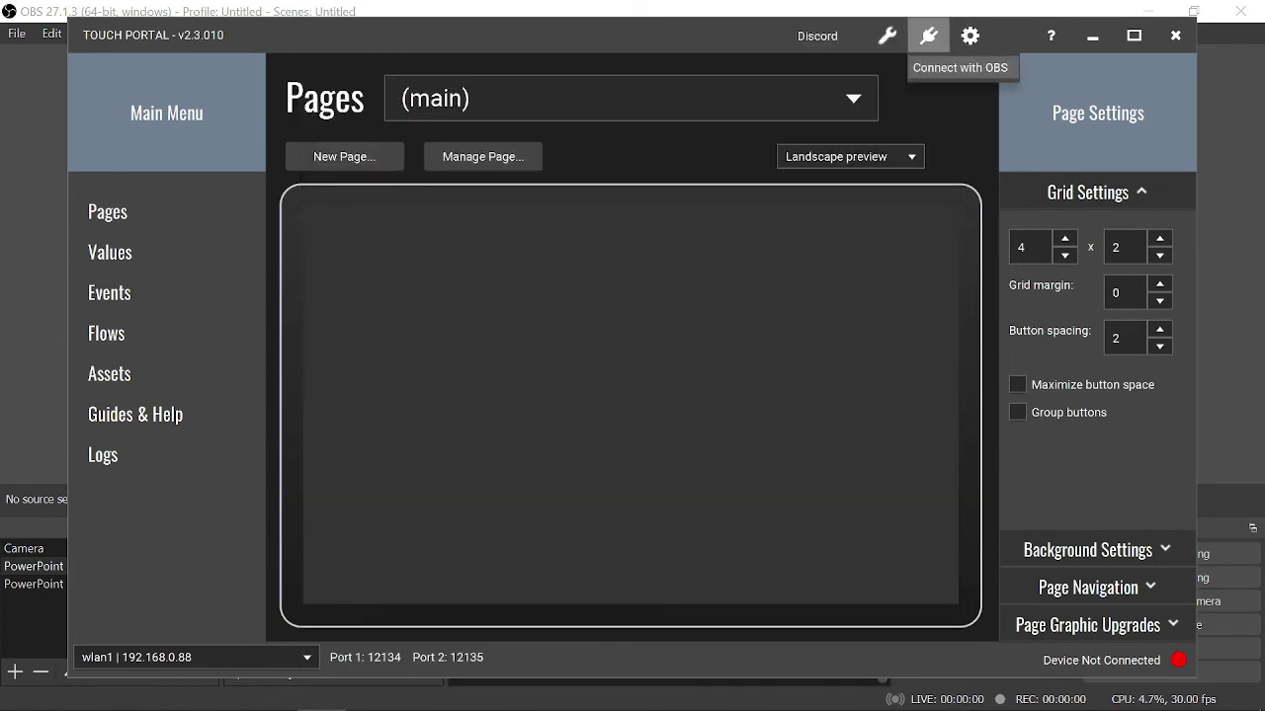
left_click(929, 35)
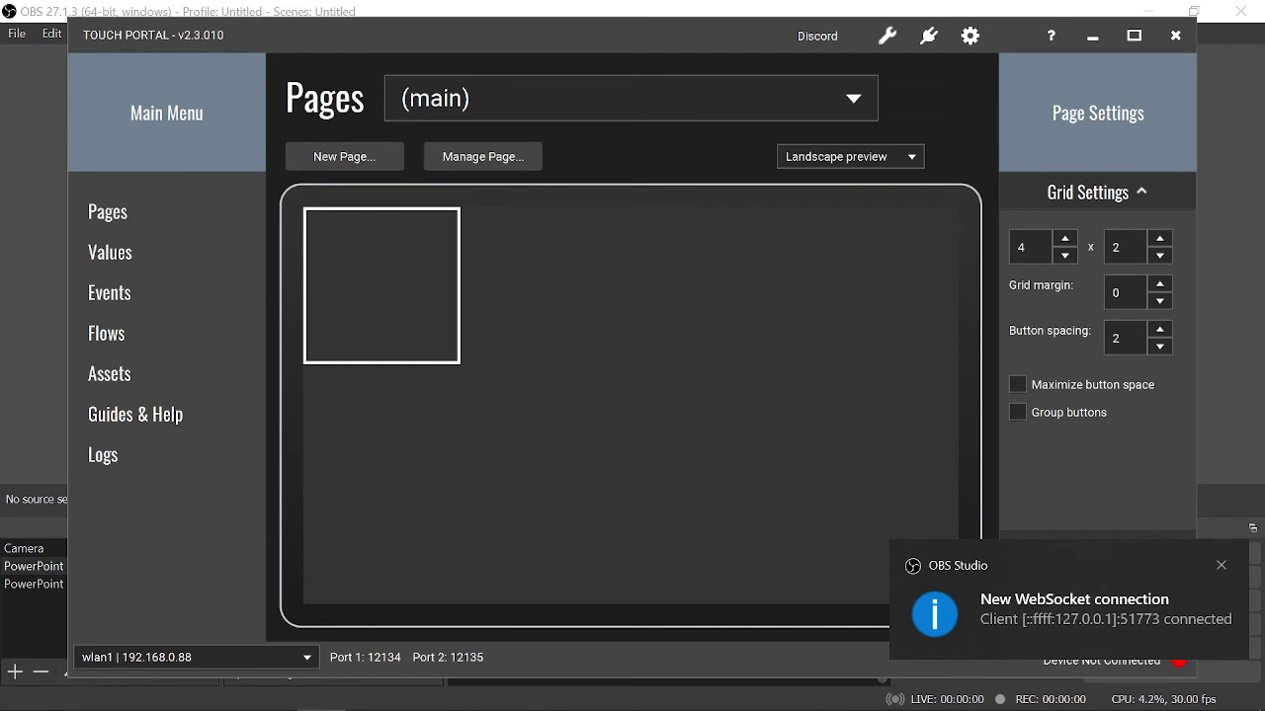
- In the first grid cell, save a 'Camera' button with OBS Set Scene set to Camera
left_click(381, 285)
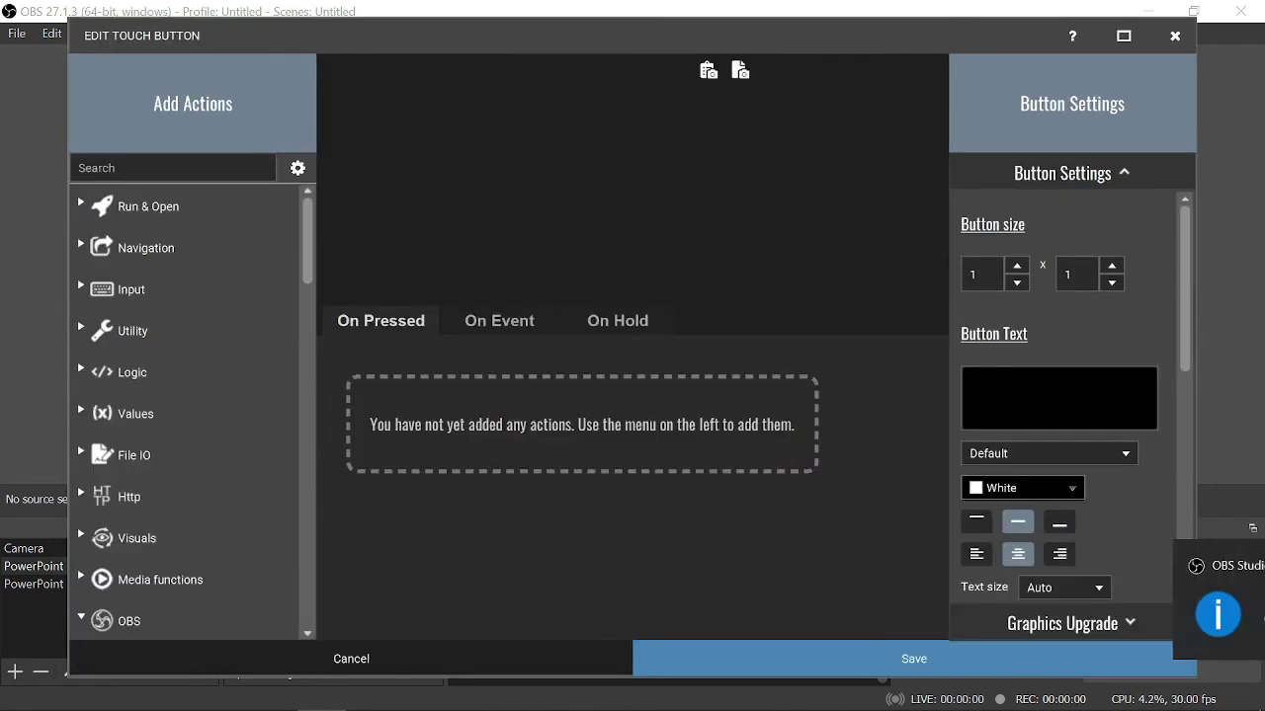
scroll(193, 410, "down", 2)
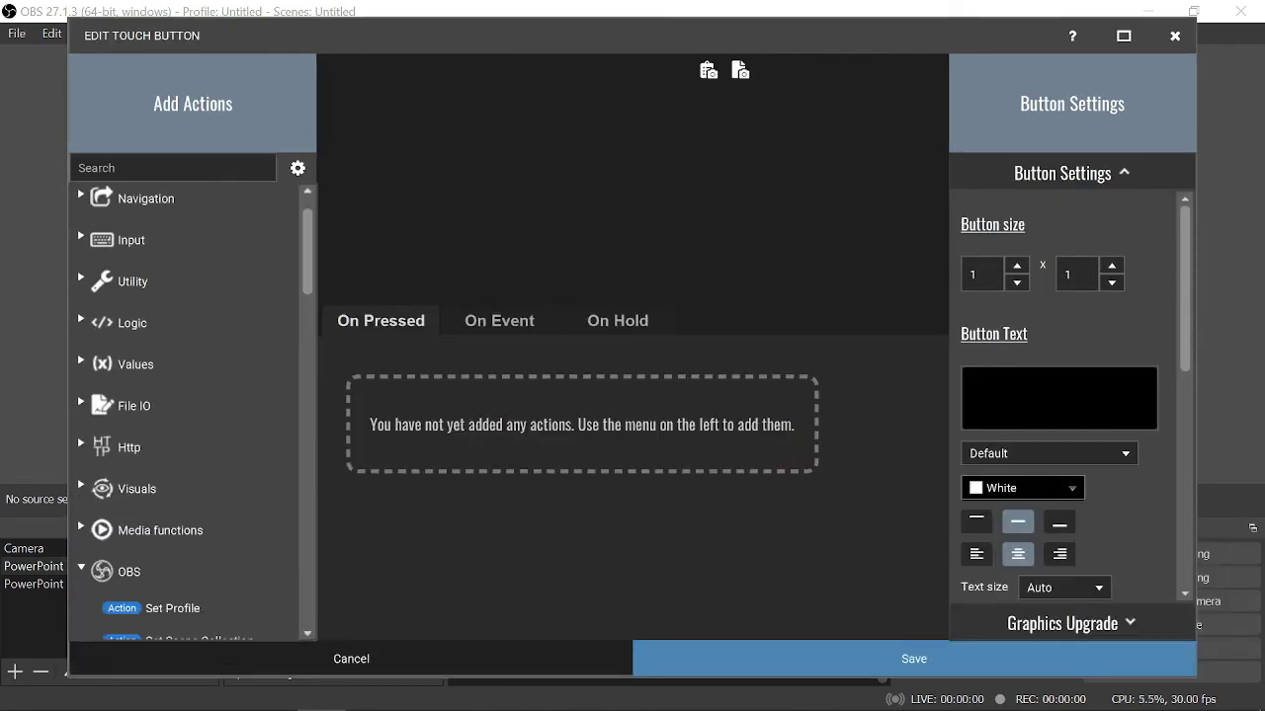
scroll(182, 415, "down", 1)
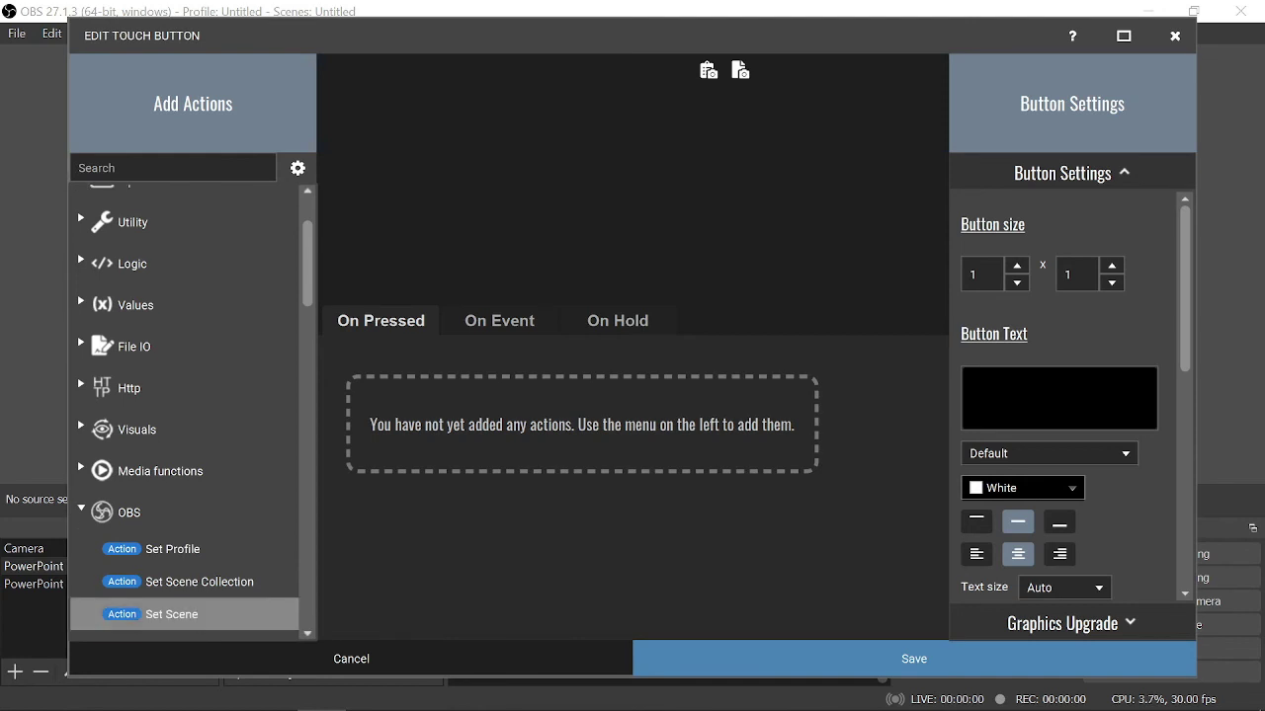
double_click(172, 615)
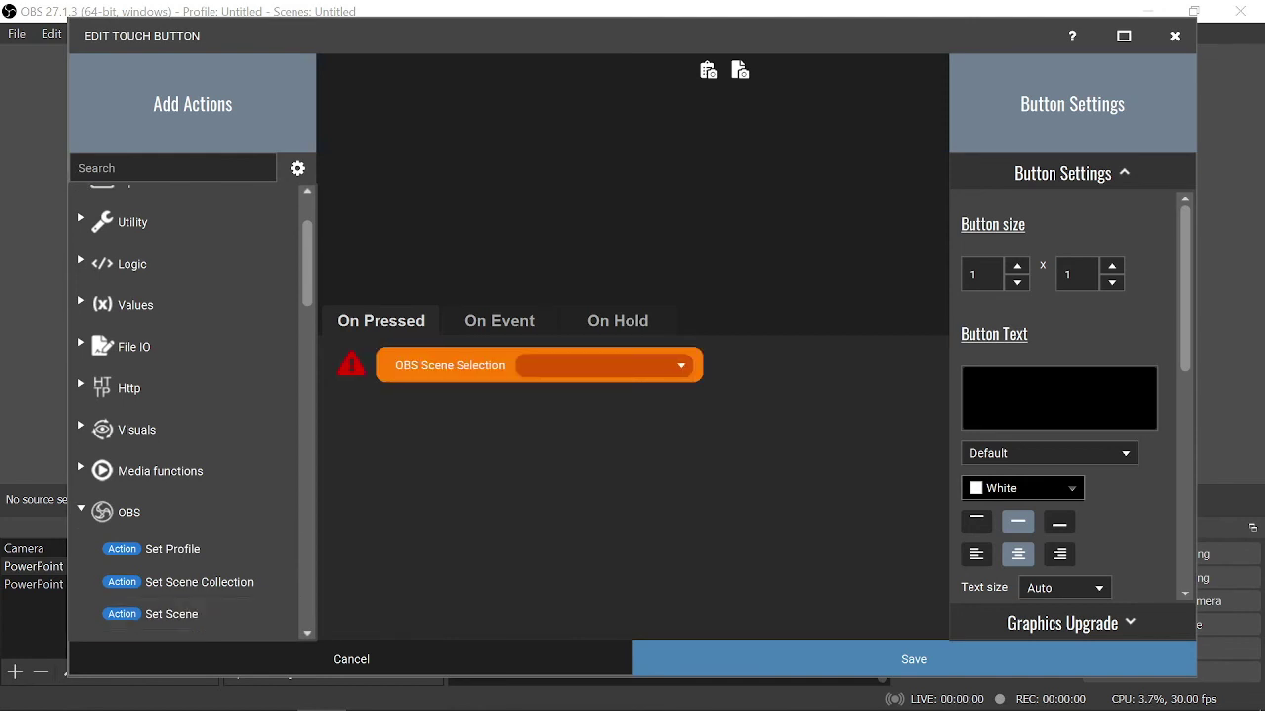
key("alt+Down")
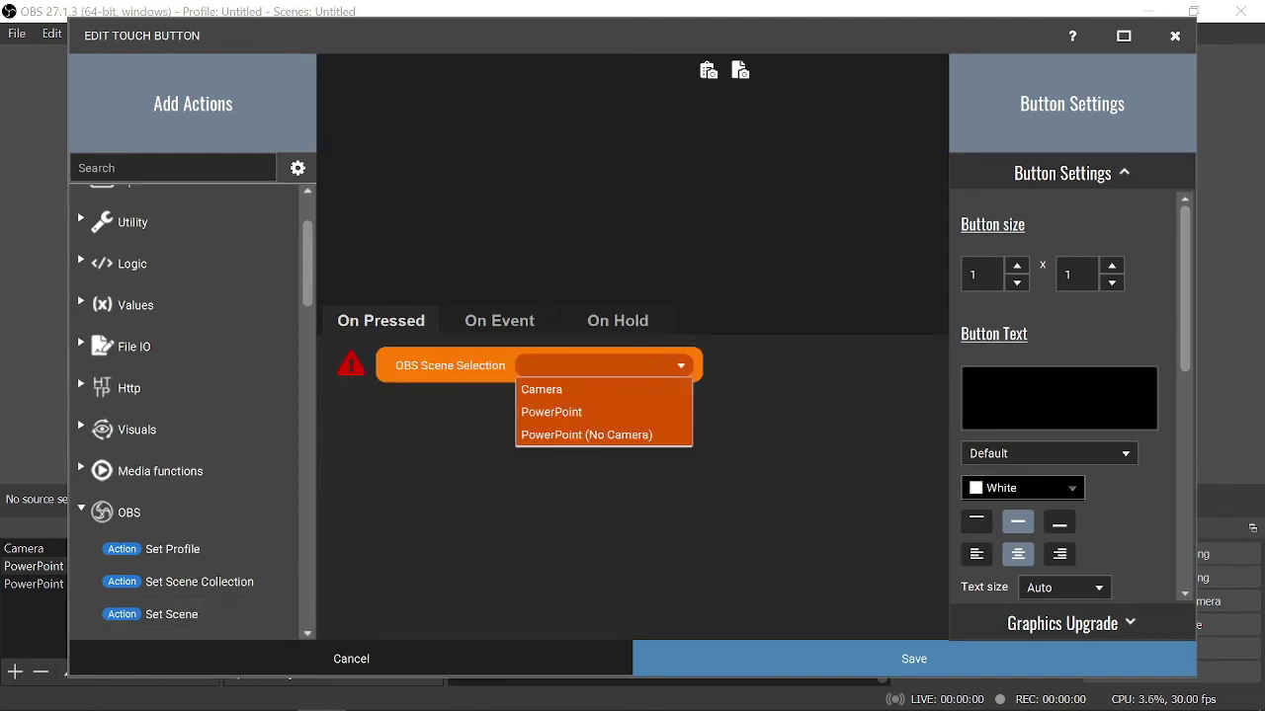
key("Return")
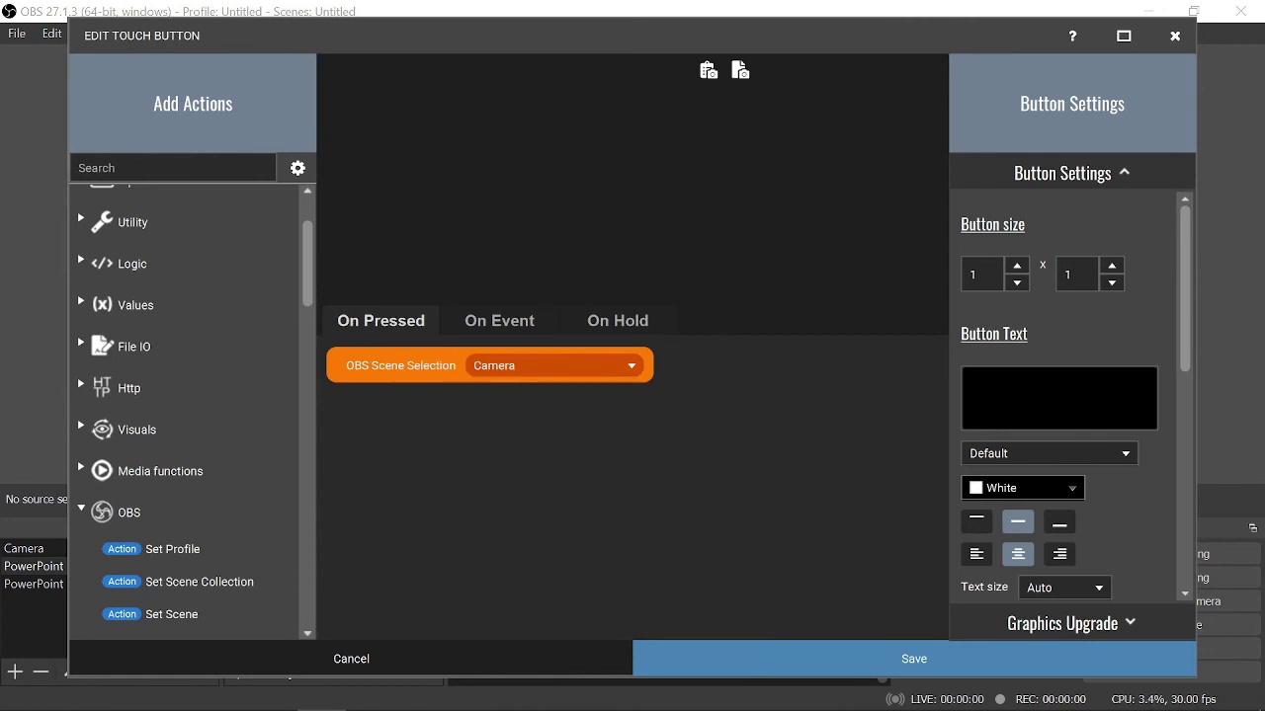
scroll(1067, 395, "down", 2)
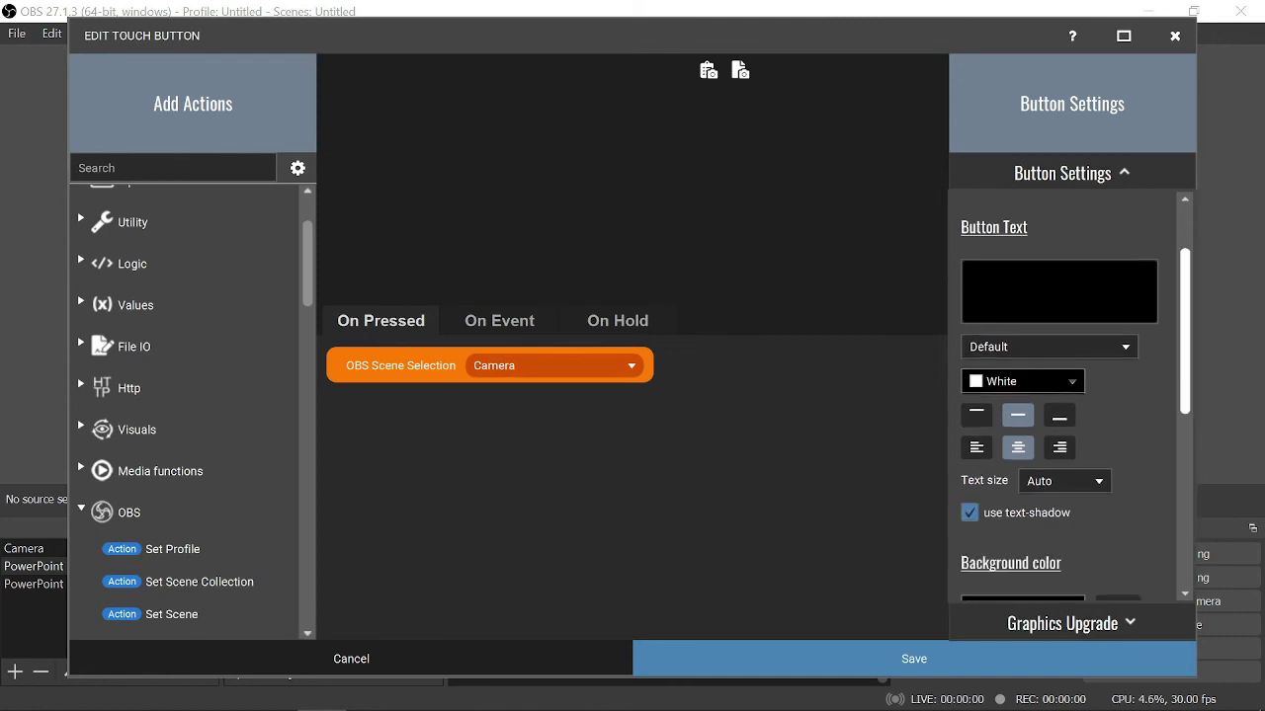
scroll(1072, 395, "down", 3)
scroll(1072, 395, "up", 4)
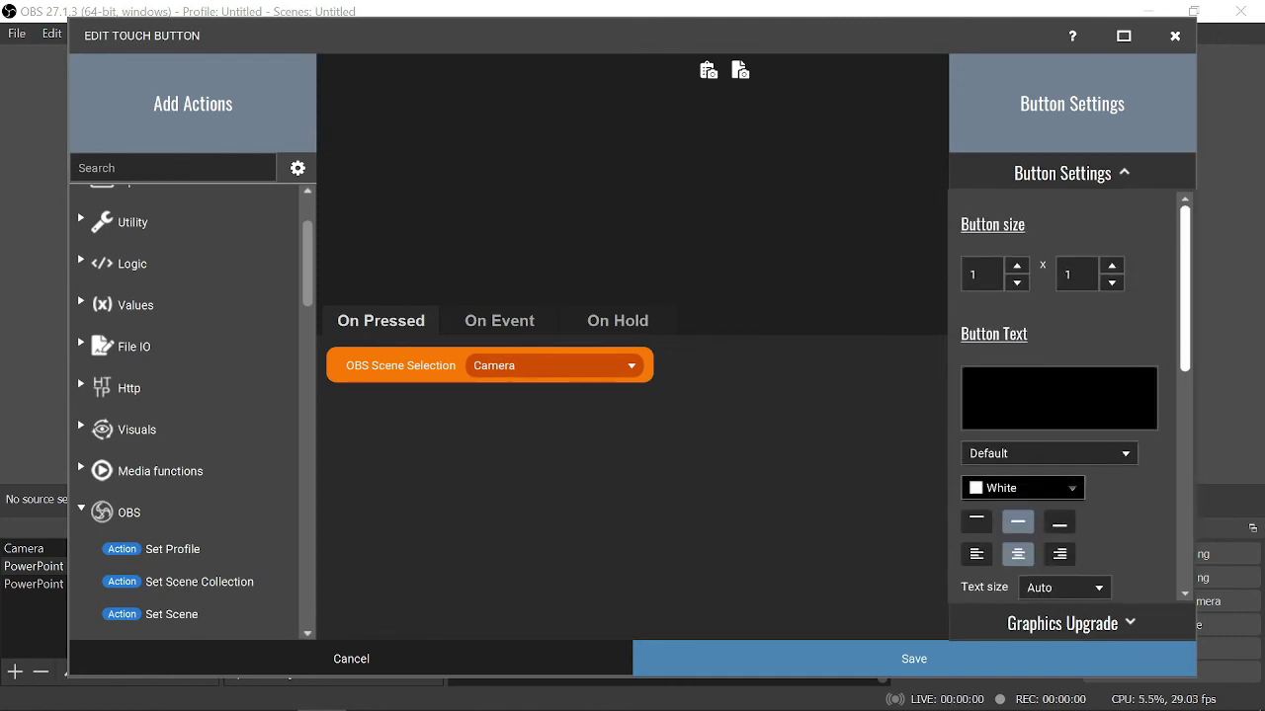
left_click(1057, 395)
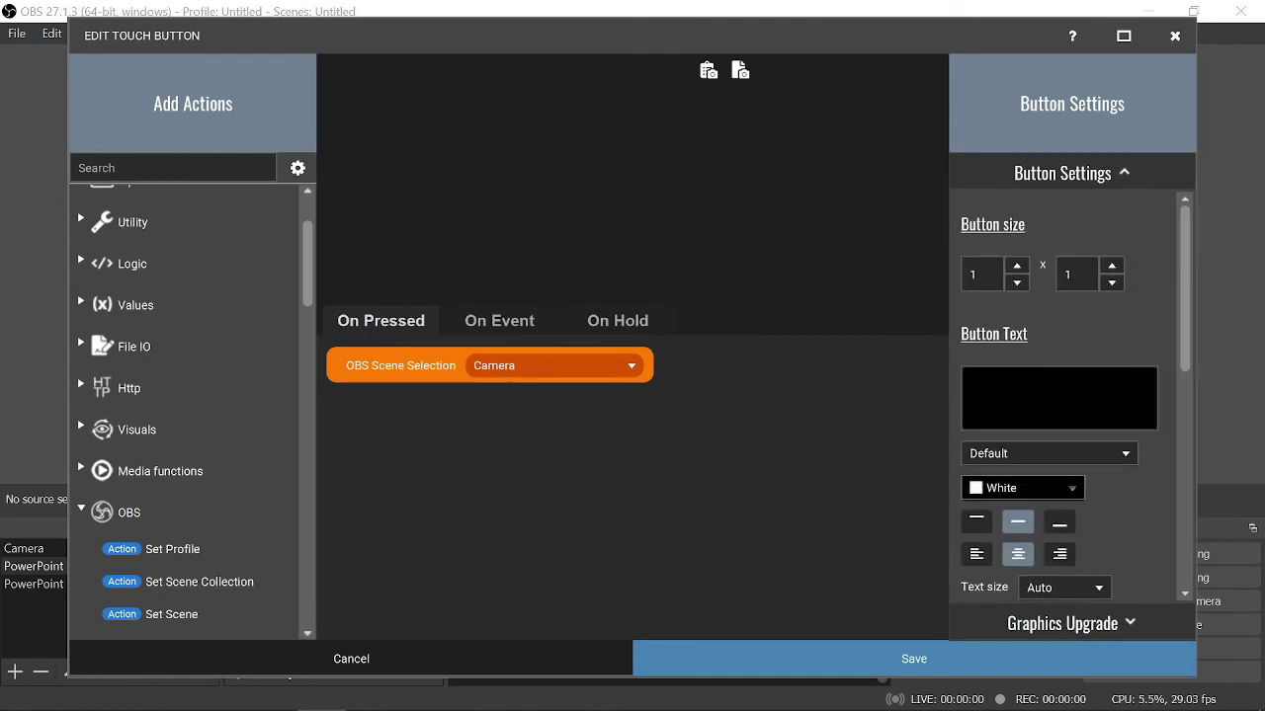
type("Camera")
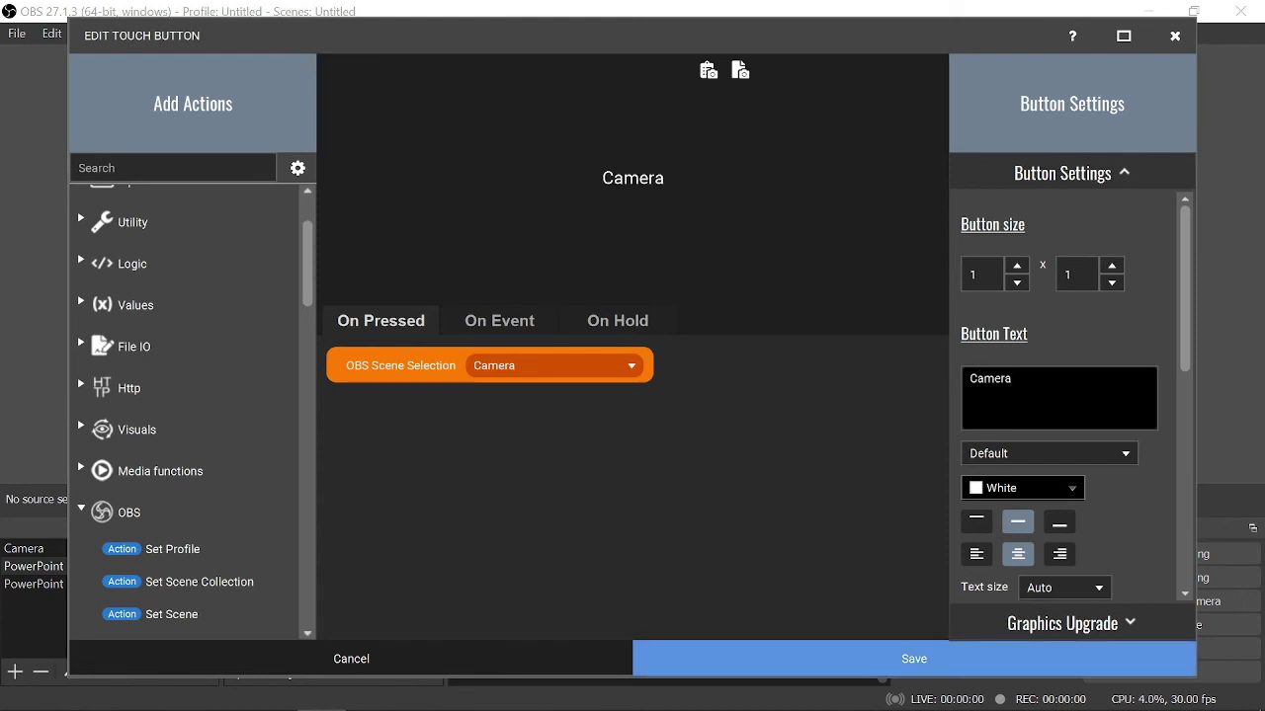
left_click(914, 658)
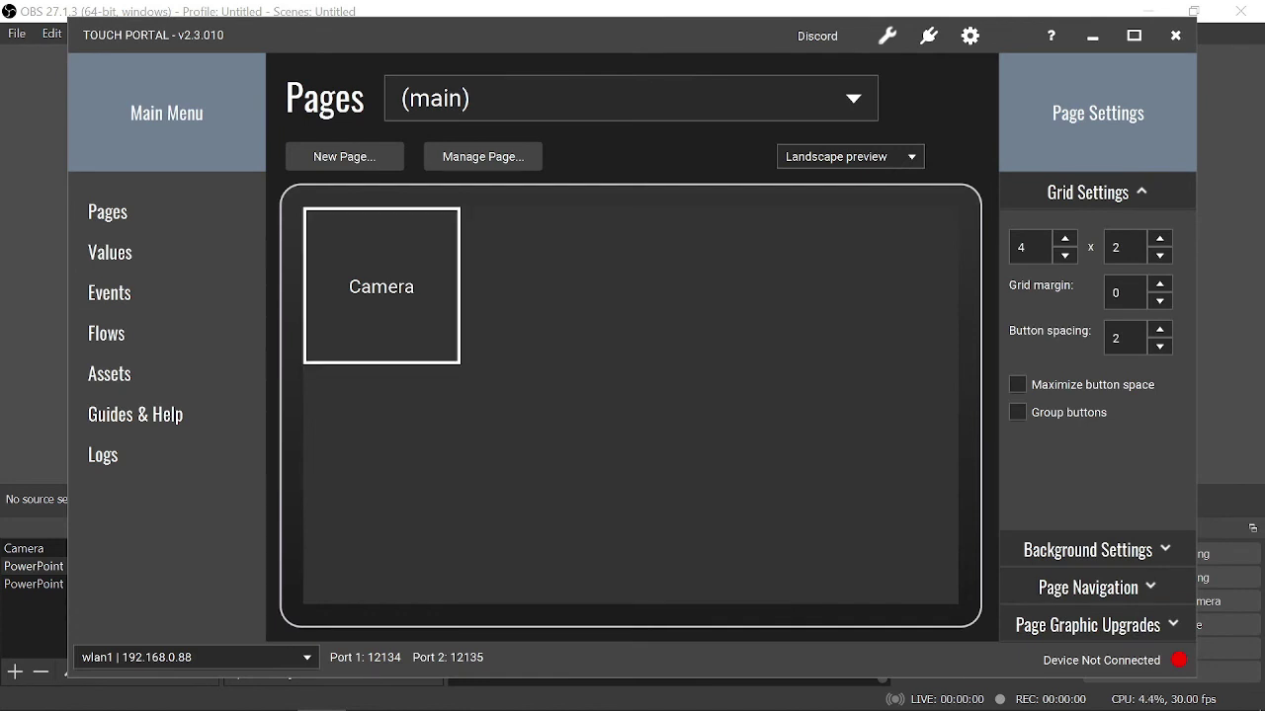
- Give the second grid cell an OBS Set Scene action, deleting an accidentally added Set Profile action
left_click(547, 286)
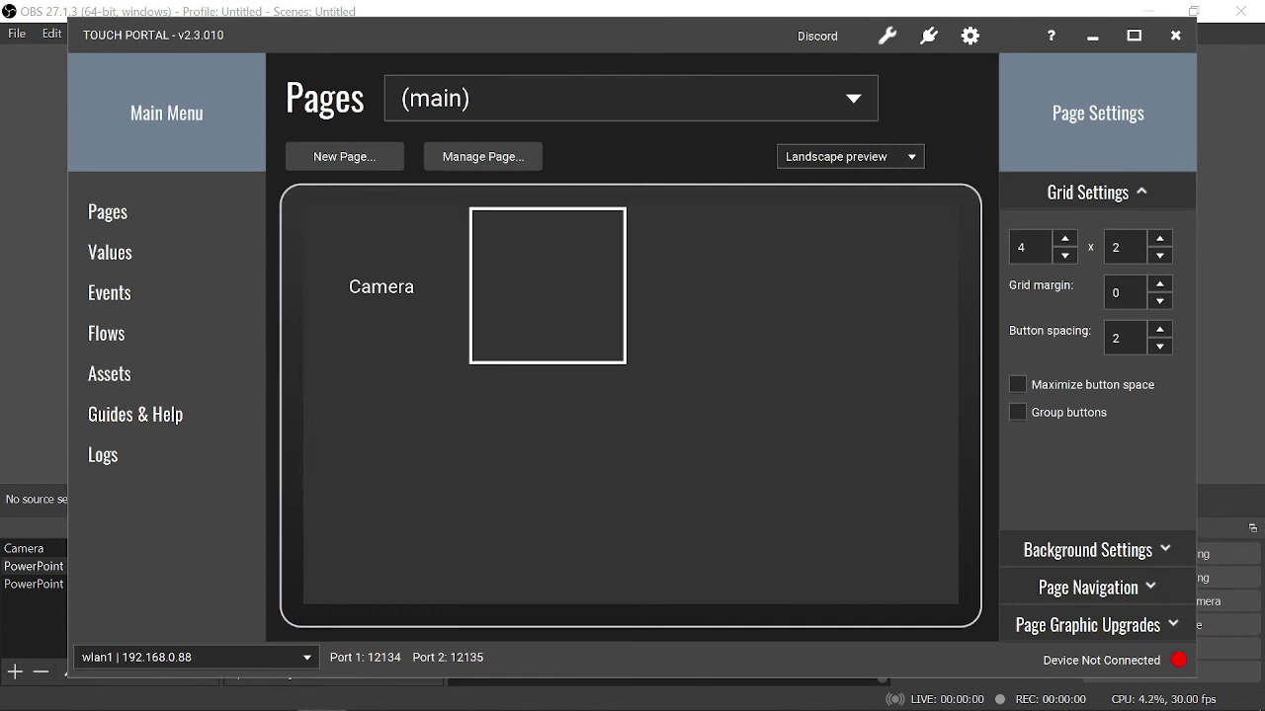
left_click(547, 285)
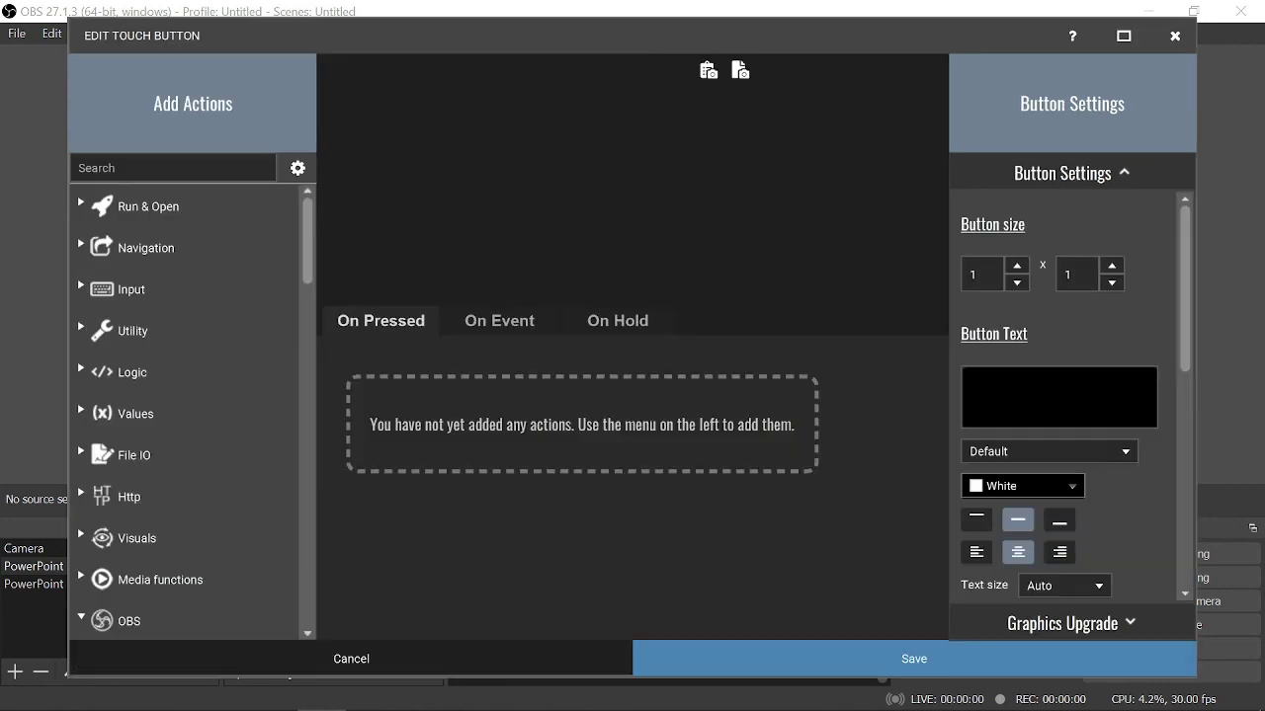
scroll(182, 395, "down", 4)
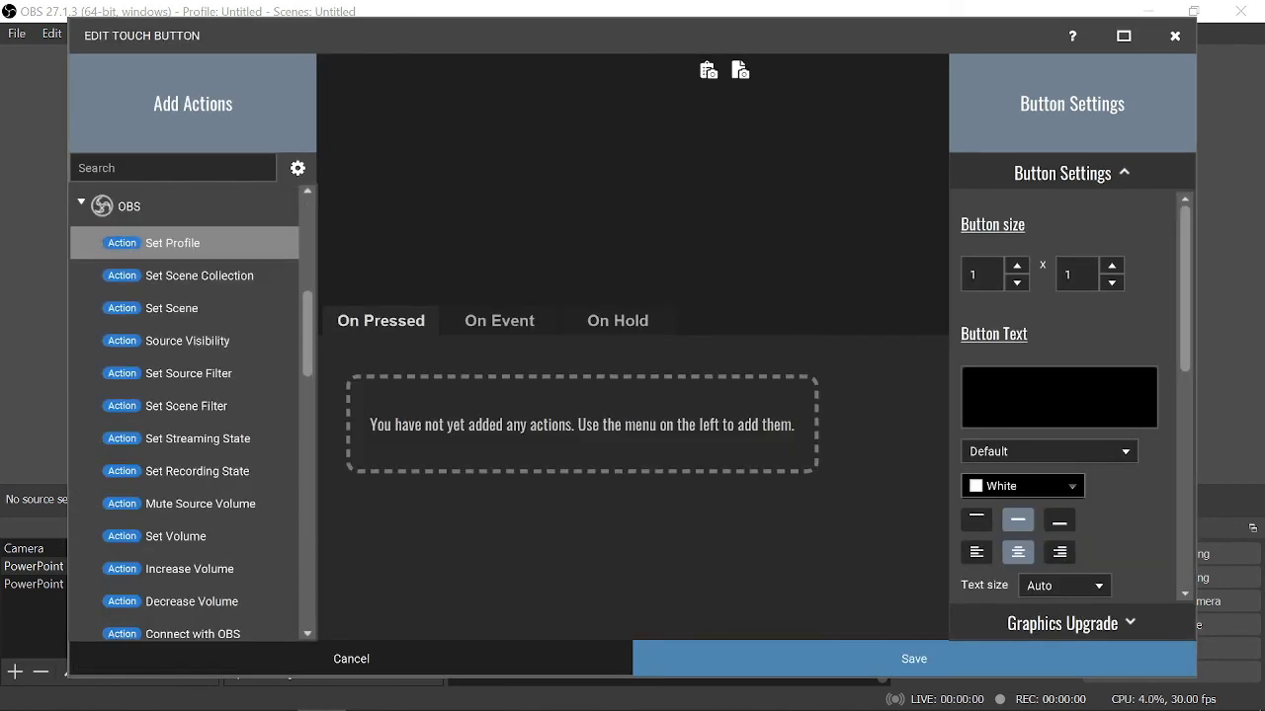
left_click(173, 243)
left_click(171, 308)
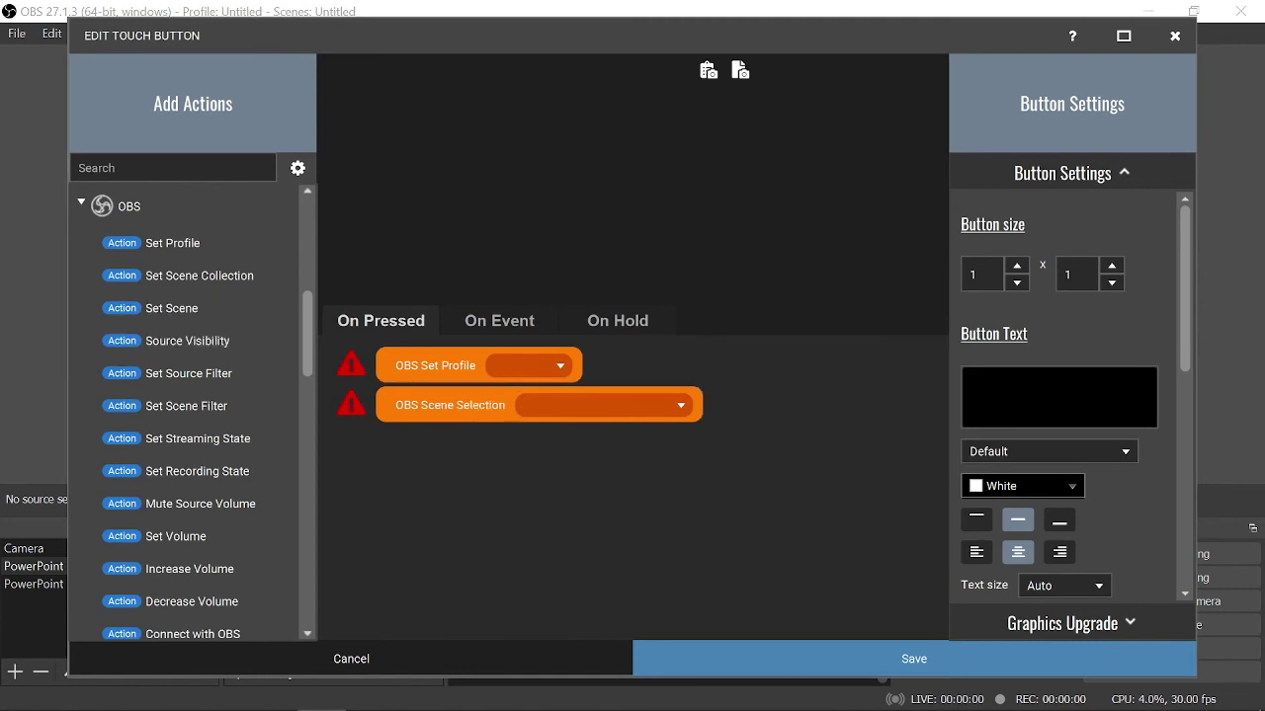
right_click(425, 372)
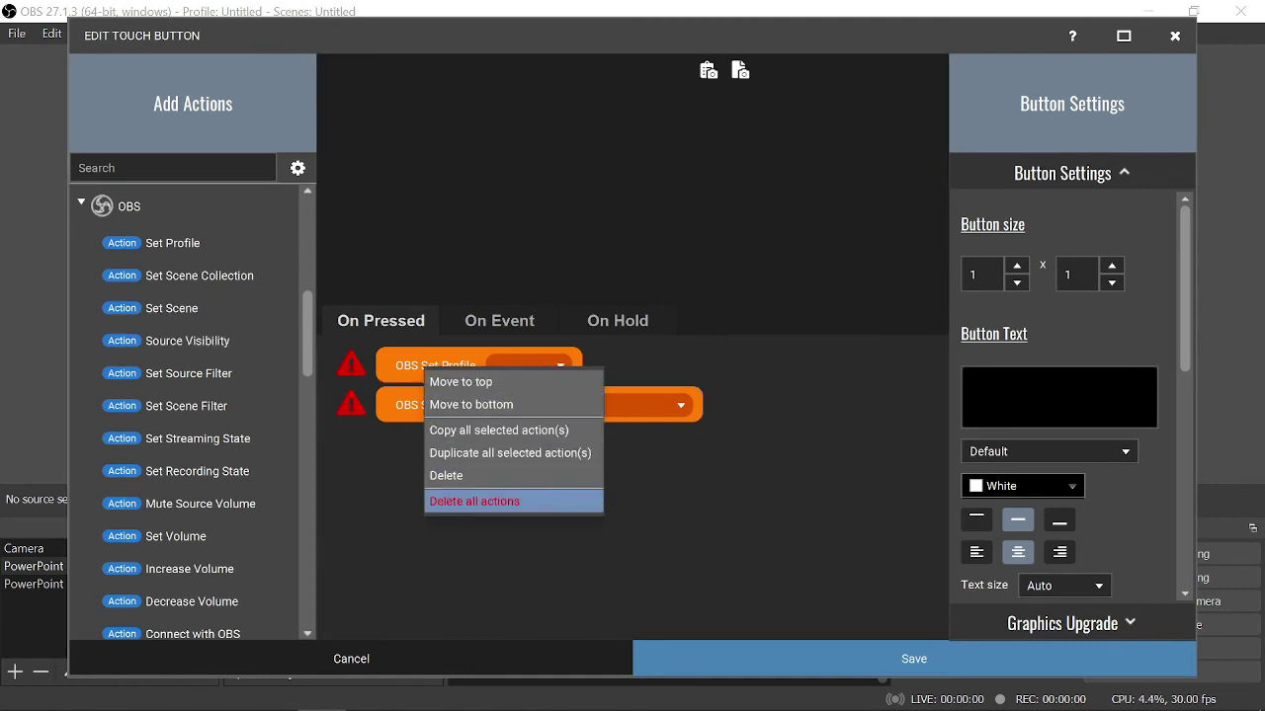
left_click(464, 475)
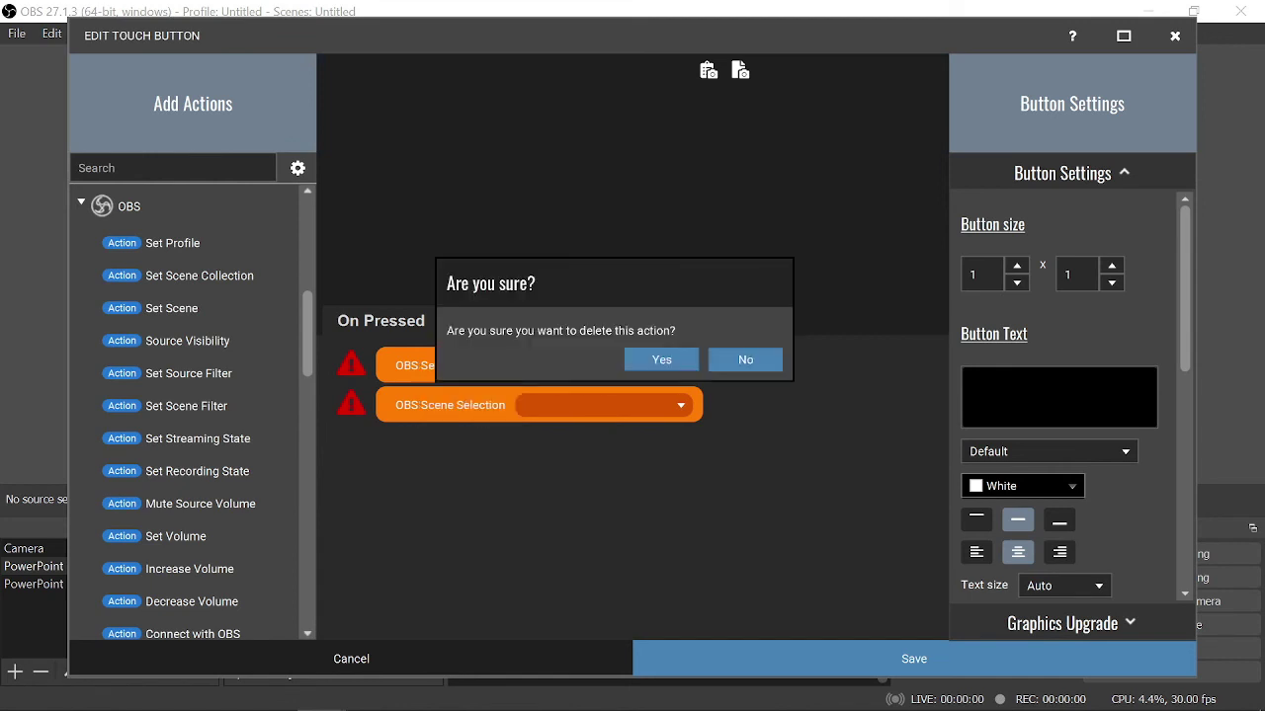
left_click(660, 360)
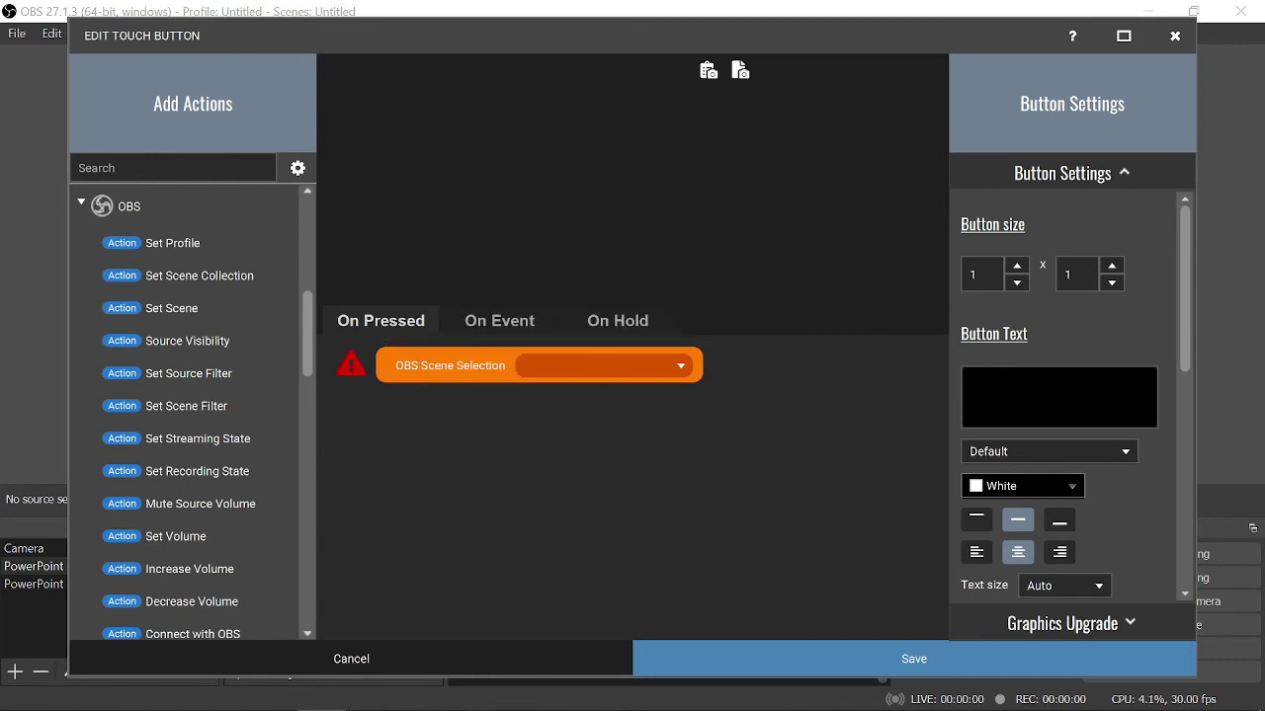
- Set the scene to PowerPoint, label the button 'PowerPoint', and save it
left_click(681, 365)
left_click(552, 412)
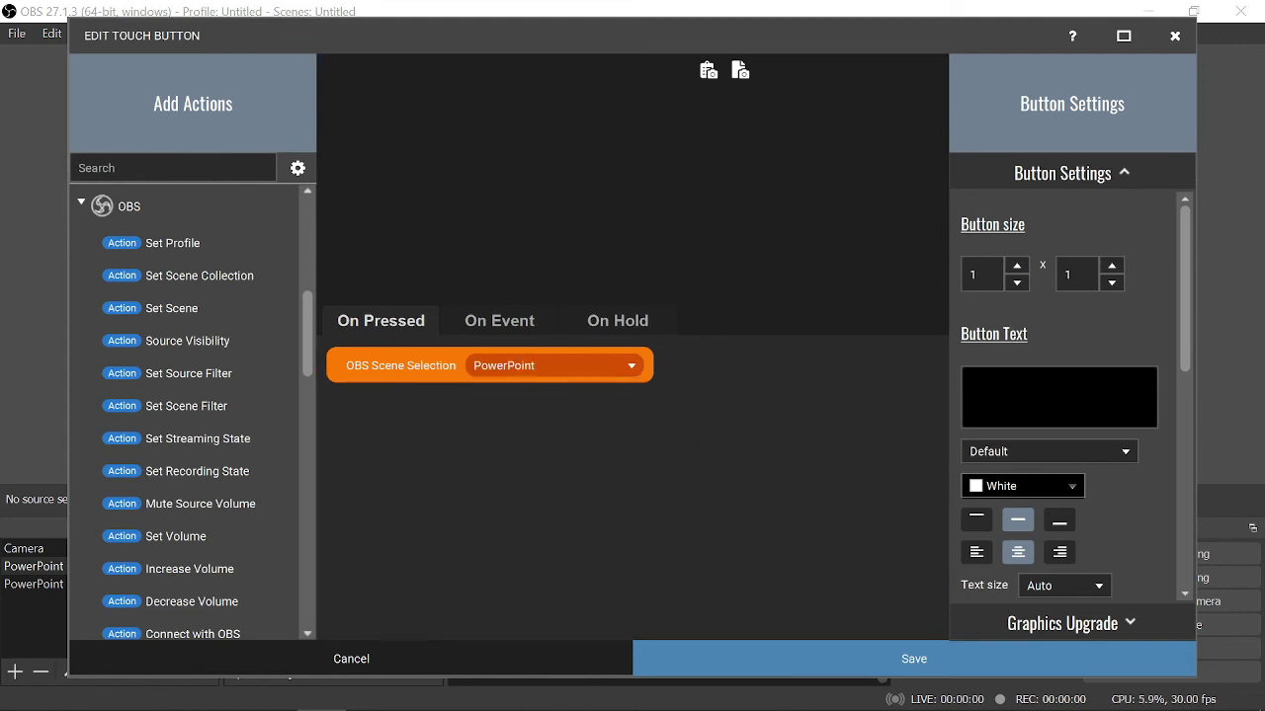
left_click(1057, 396)
type("Power")
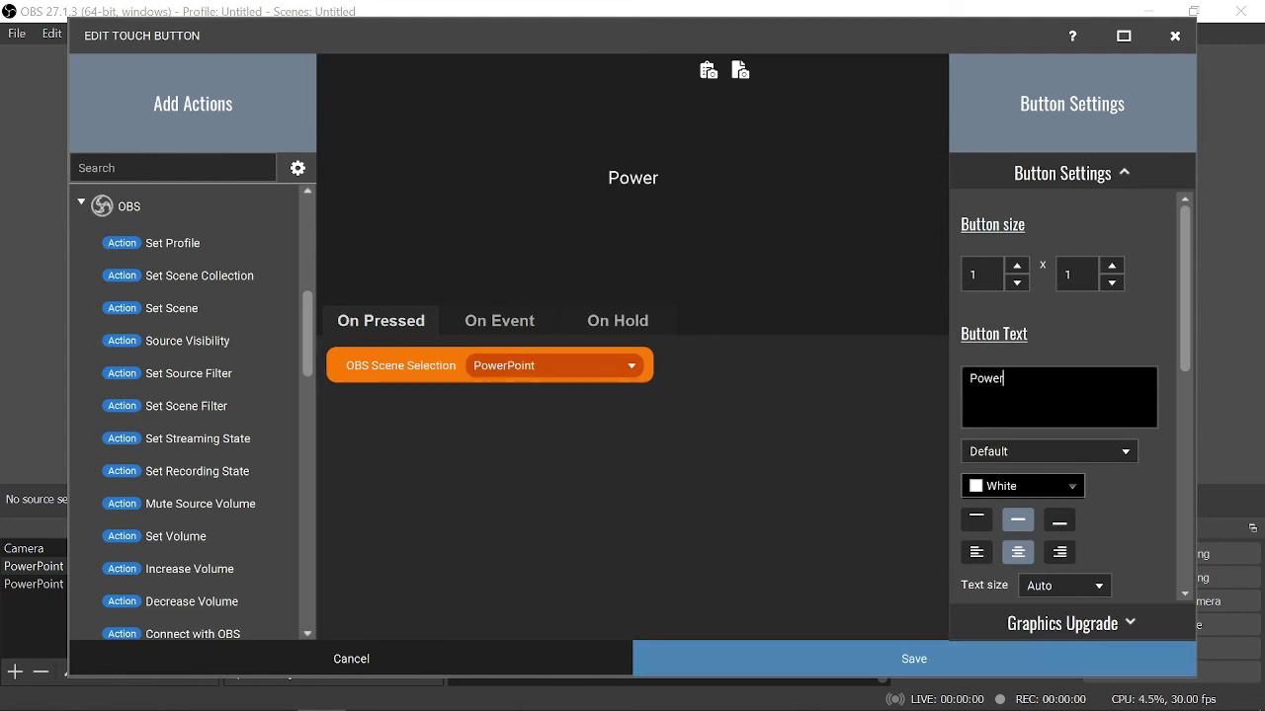
type("Point")
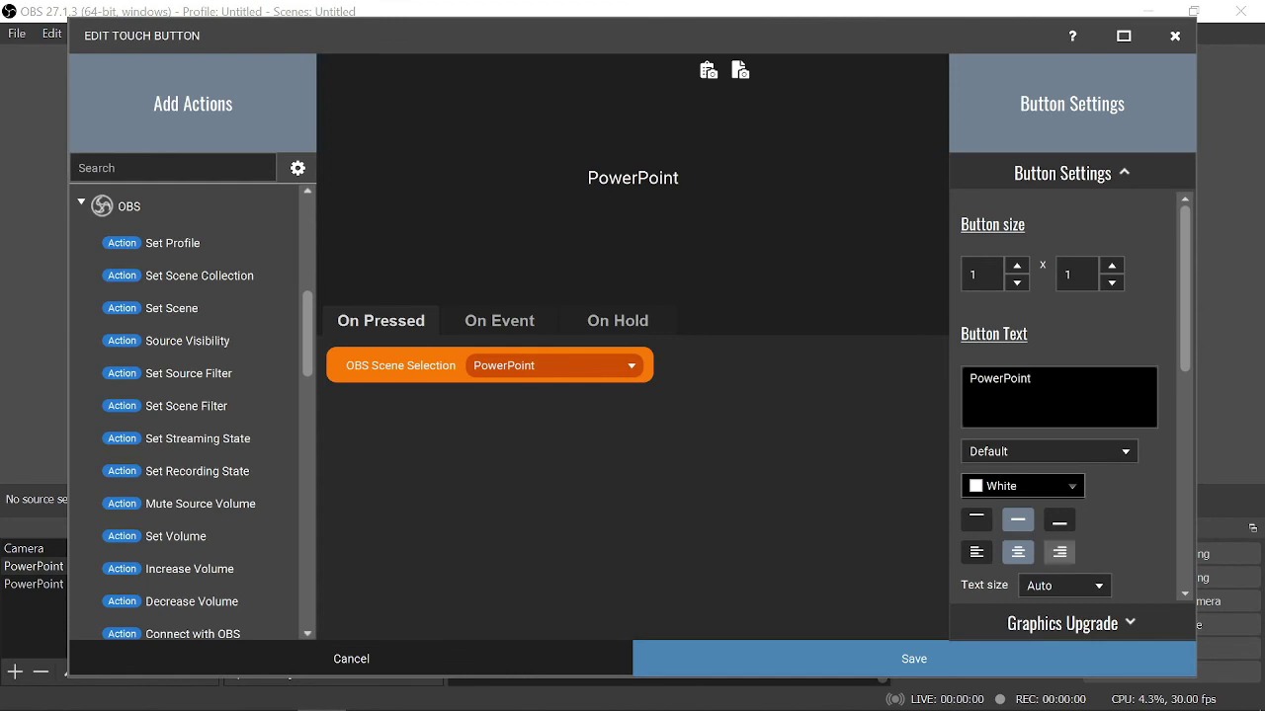
left_click(914, 658)
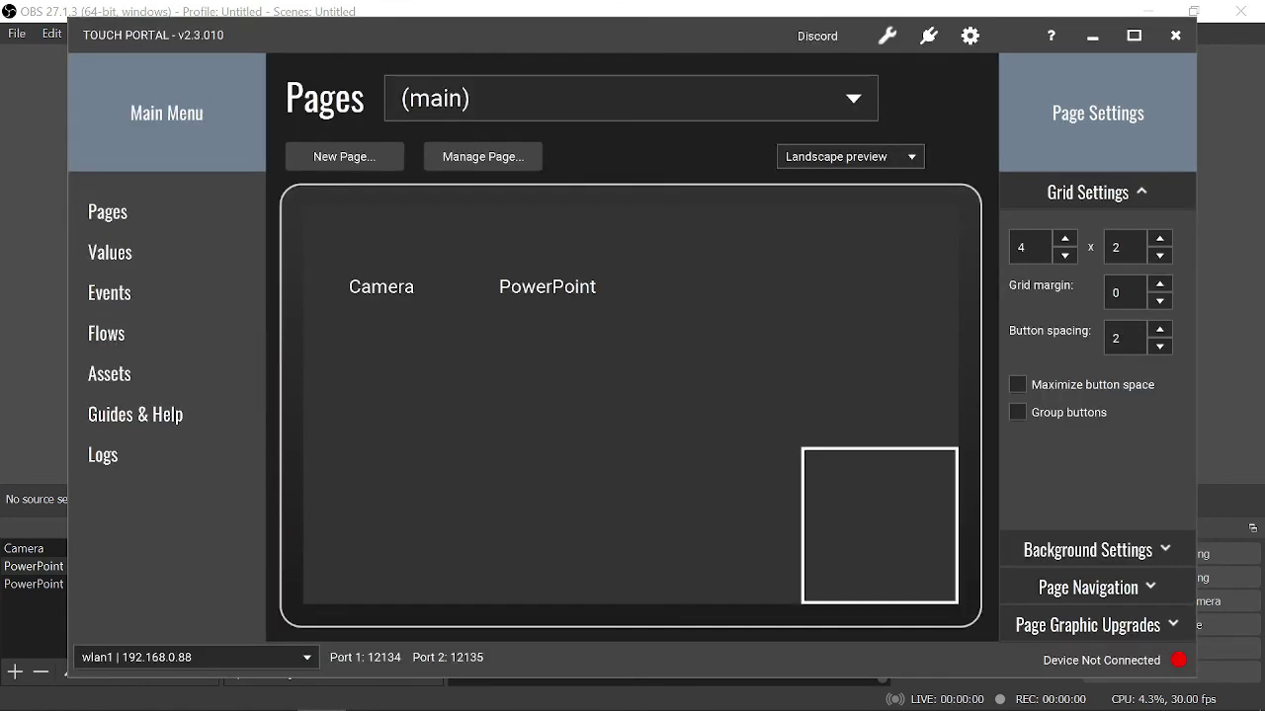
- In the third grid cell, save a 'No Camera' button with Set Scene set to PowerPoint (No Camera)
left_click(713, 285)
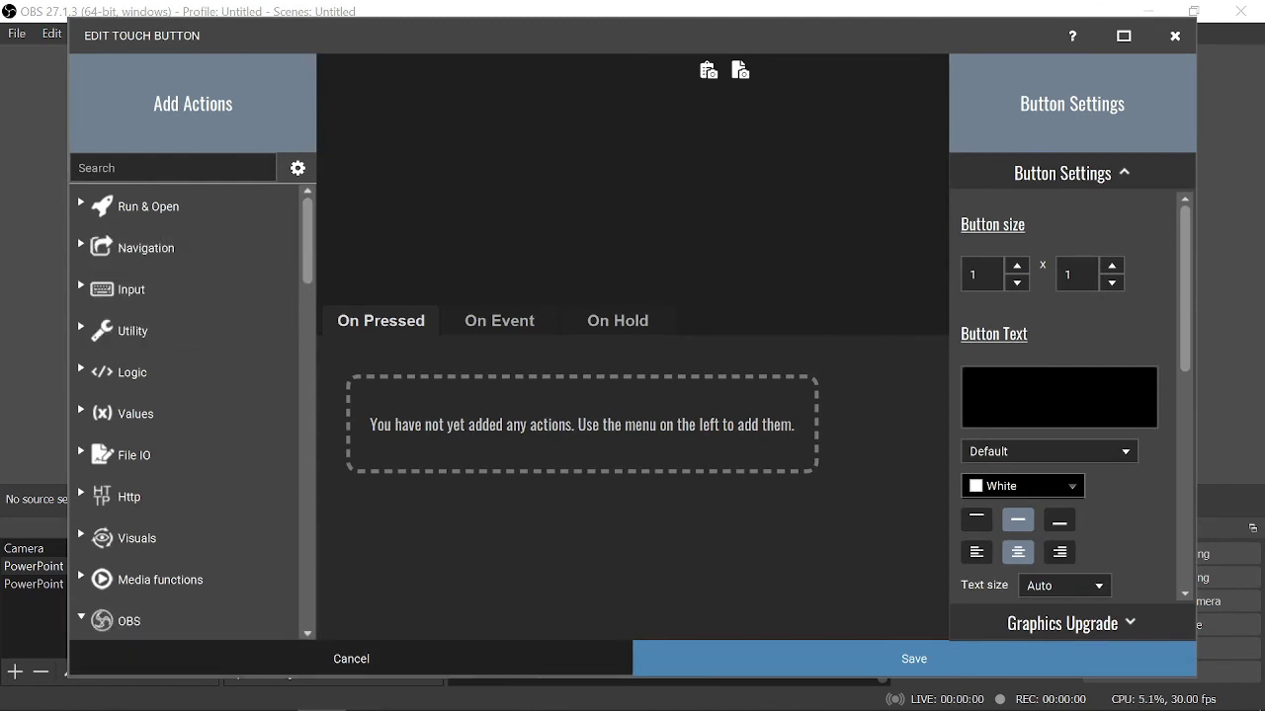
scroll(183, 415, "down", 3)
scroll(183, 415, "down", 1)
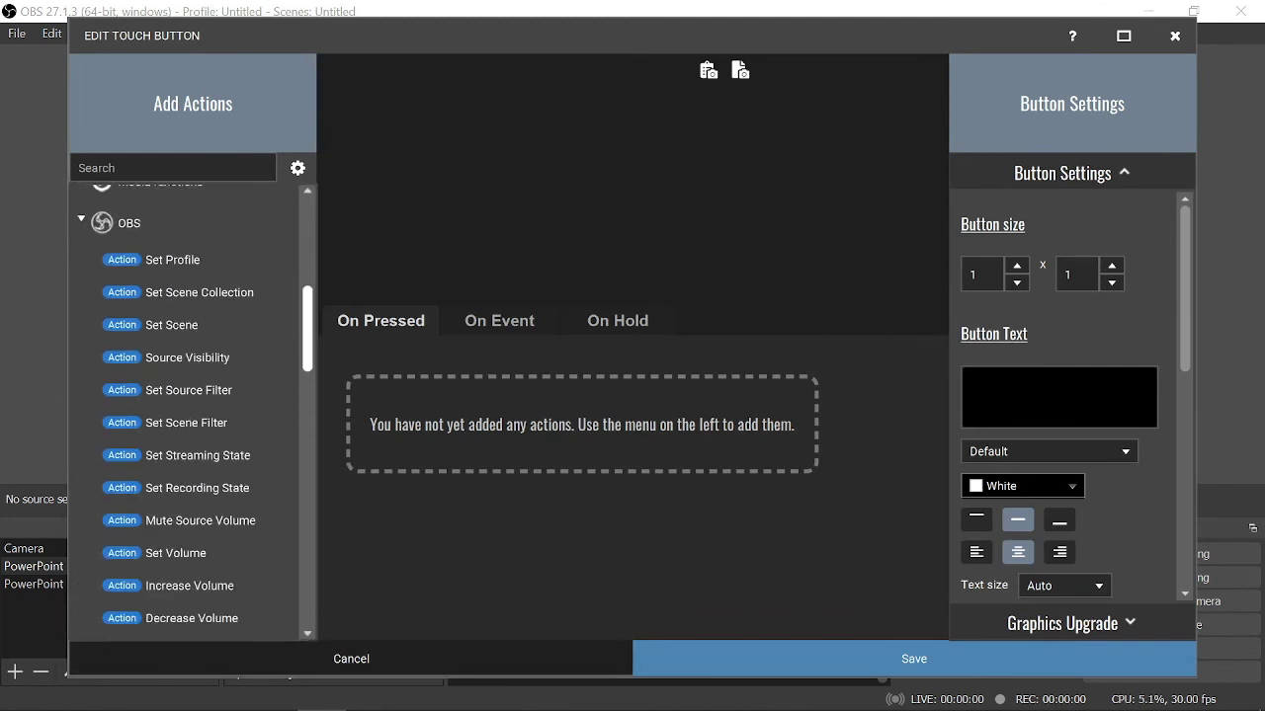
left_click(171, 325)
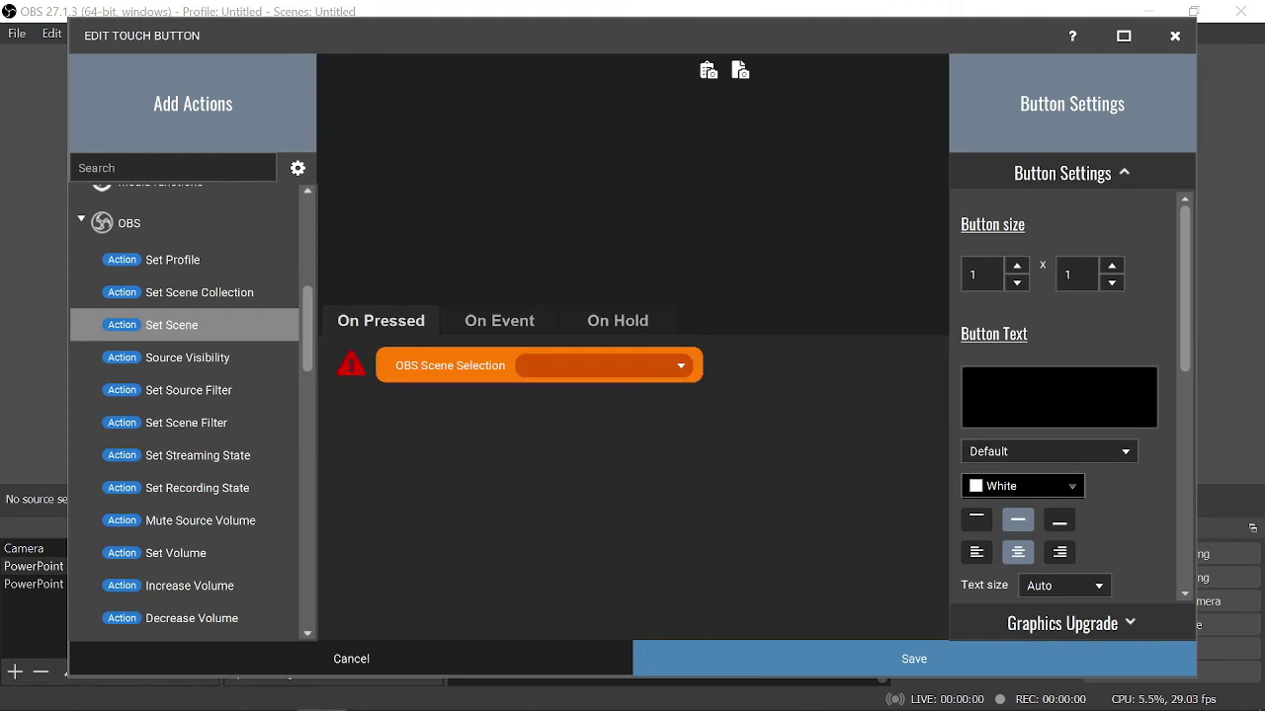
left_click(603, 366)
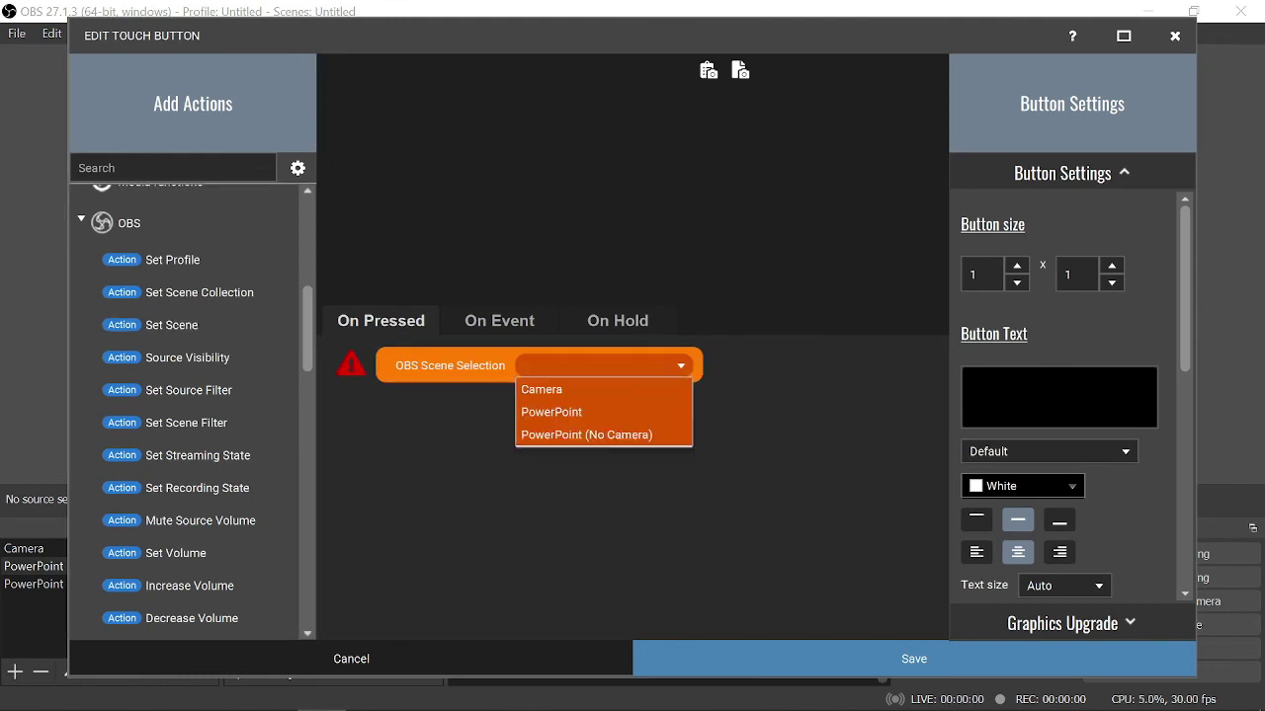
left_click(568, 432)
left_click(970, 378)
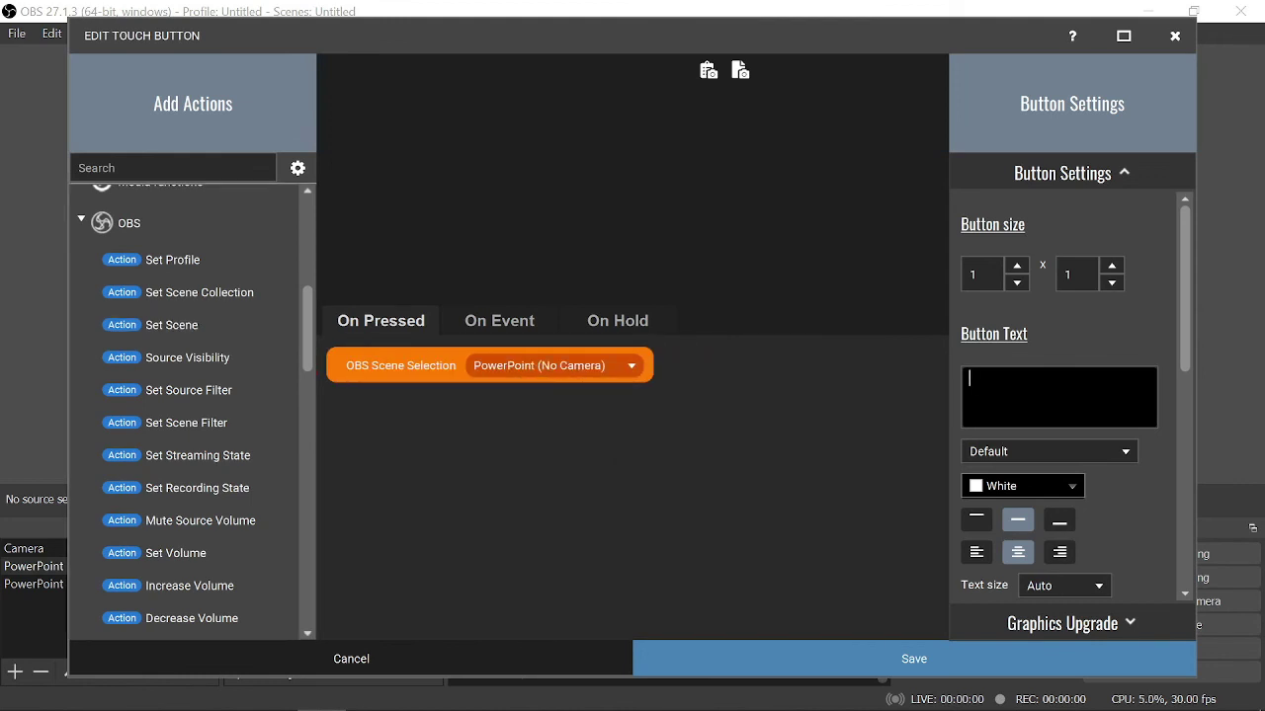
type("No Camera")
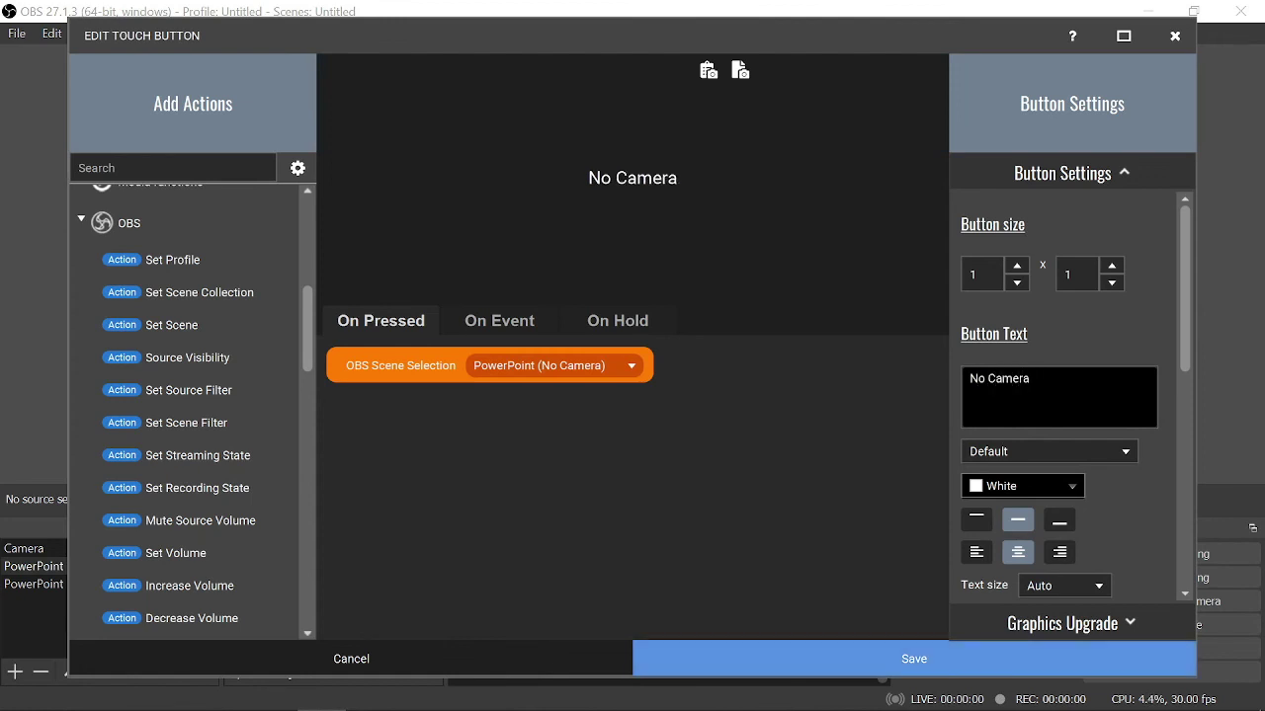
left_click(914, 658)
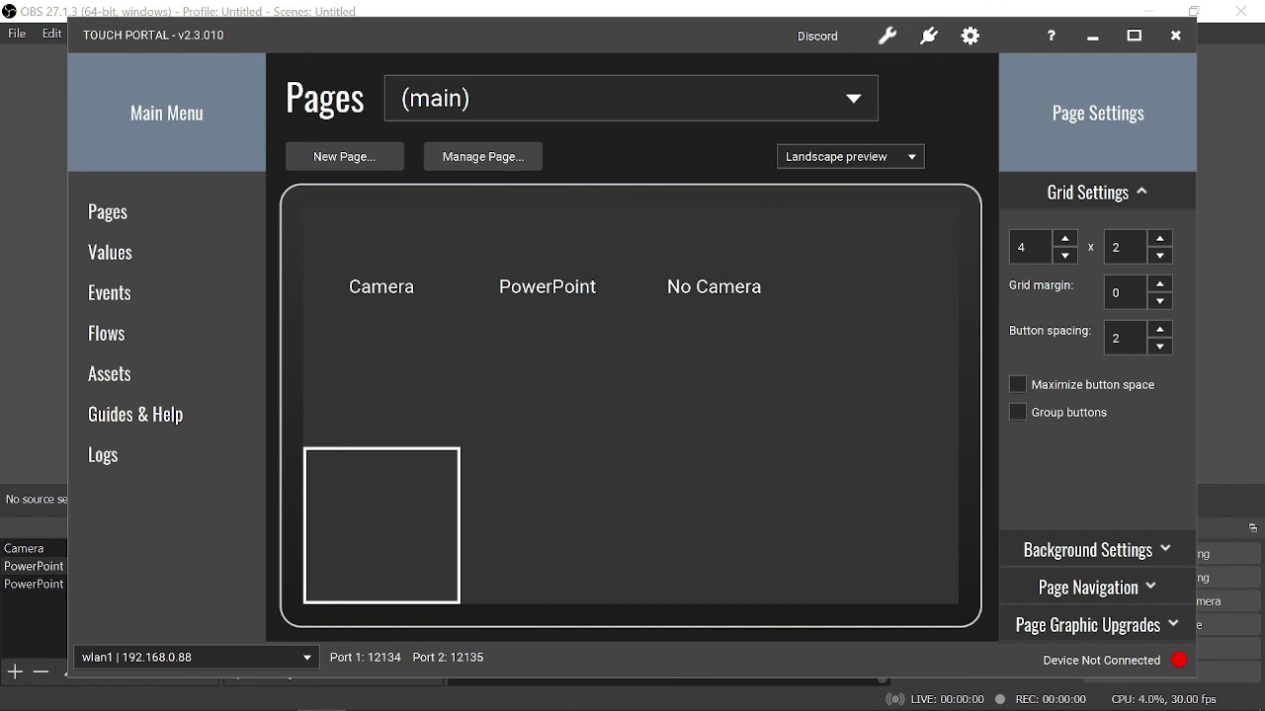
left_click(381, 525)
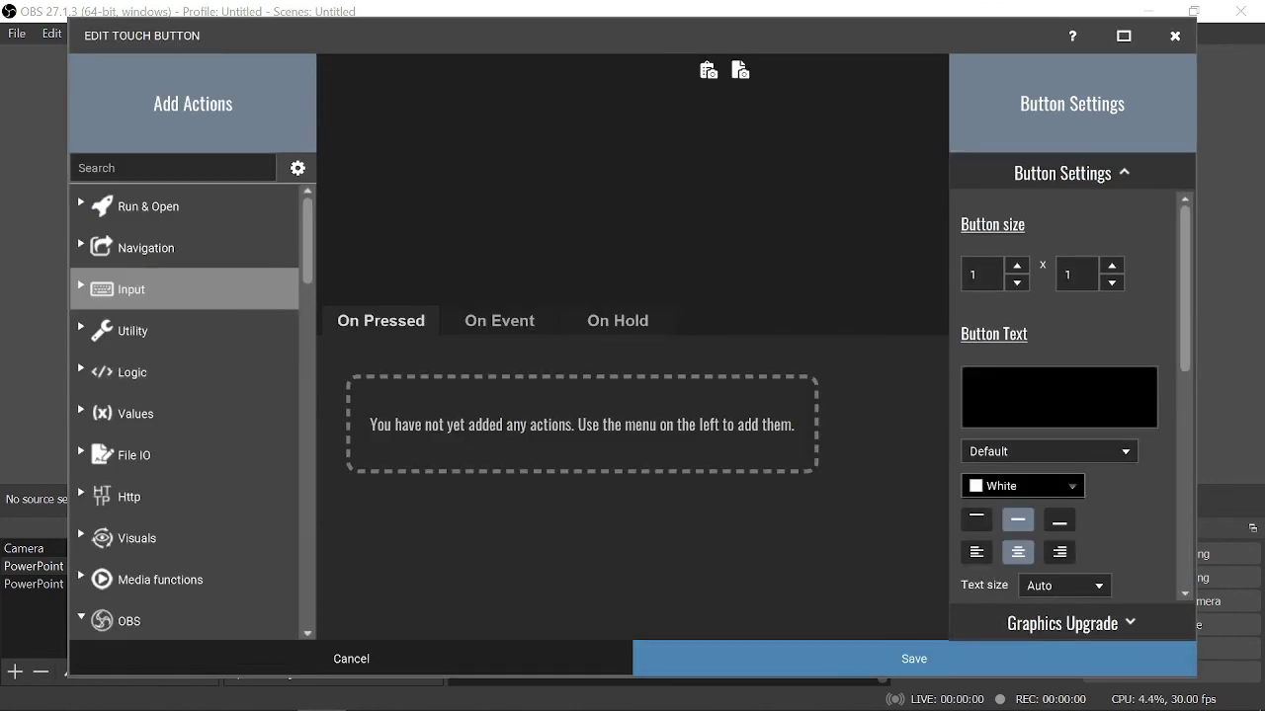
- Give the bottom-left button a Virtual Key Press of Left, label it 'Left', and save
left_click(131, 288)
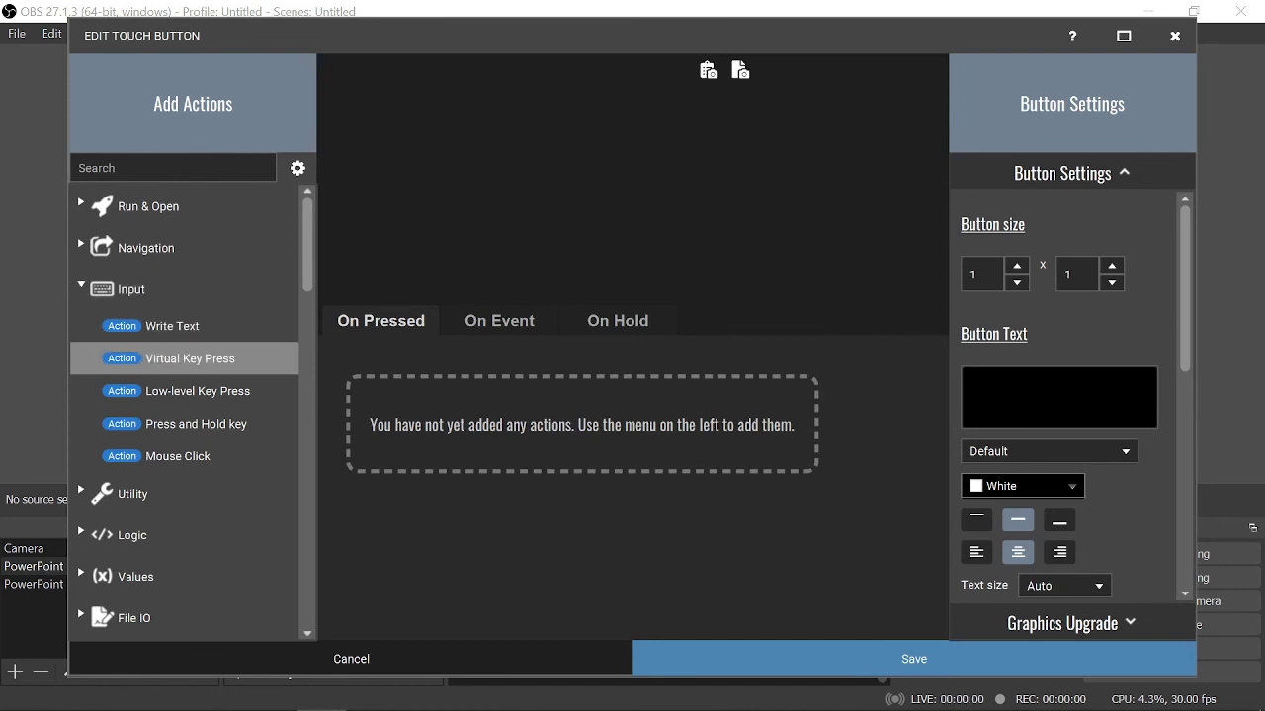
left_click(188, 359)
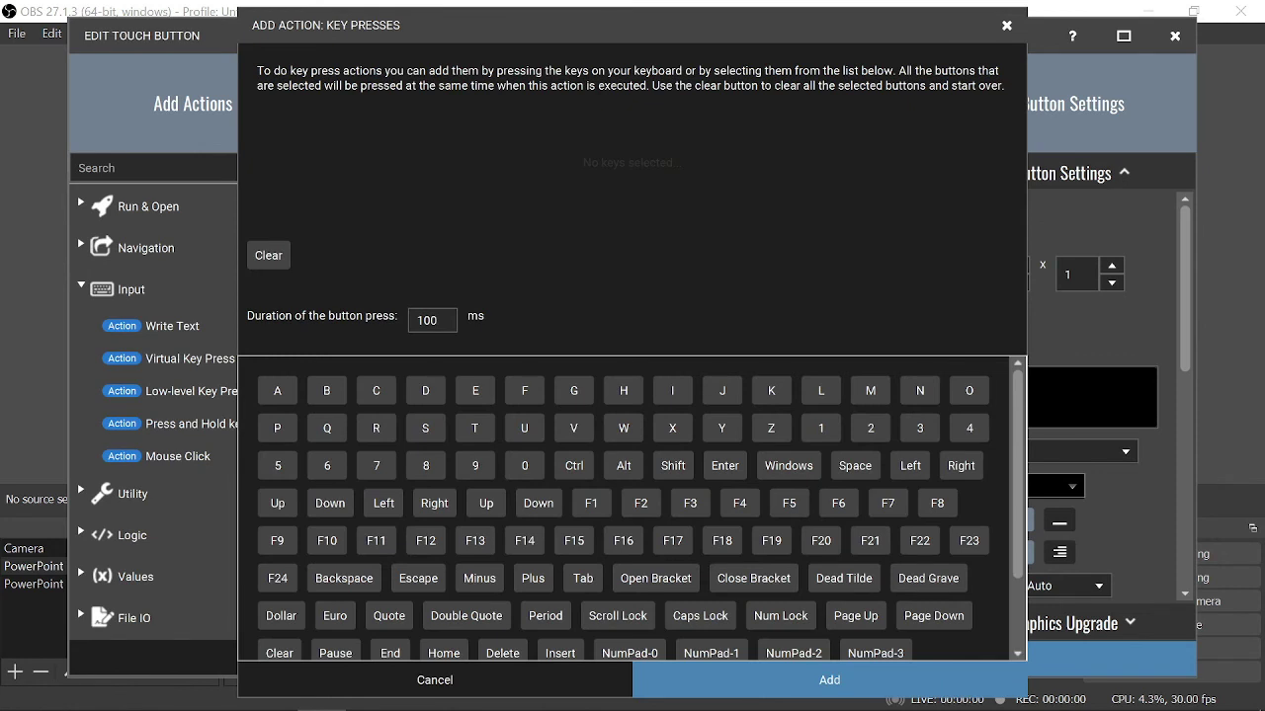
left_click(910, 465)
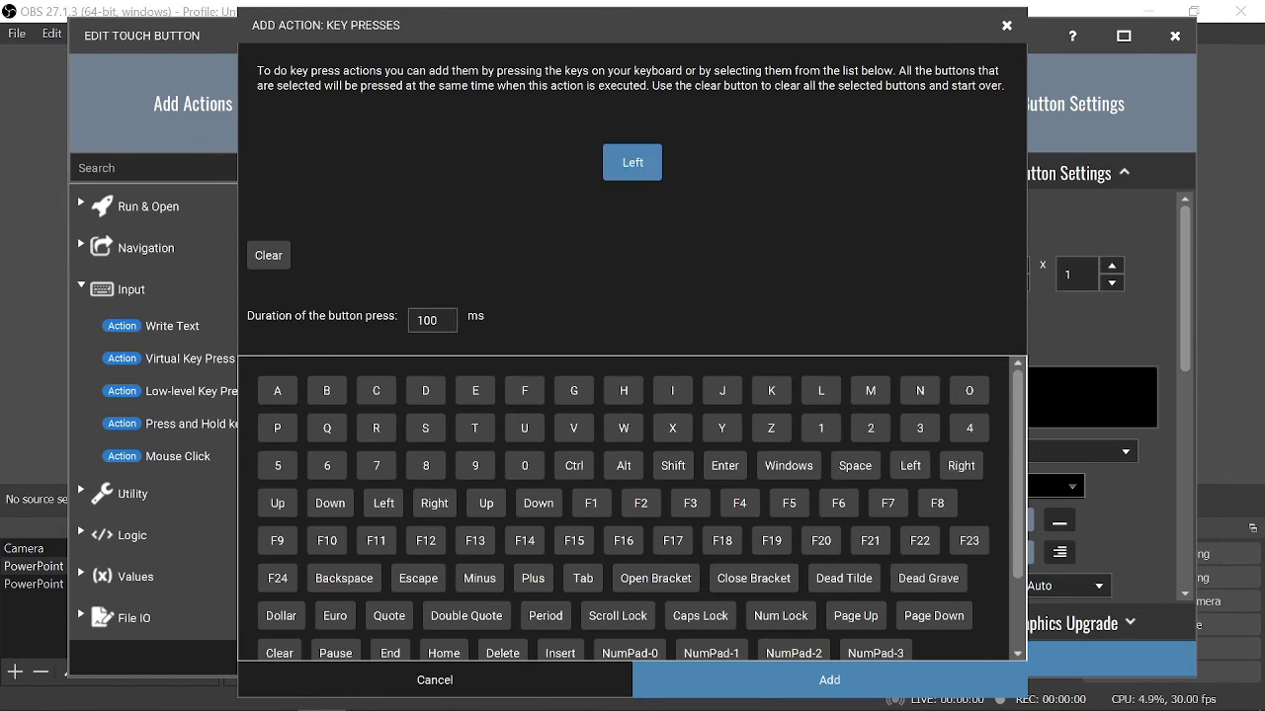
left_click(830, 679)
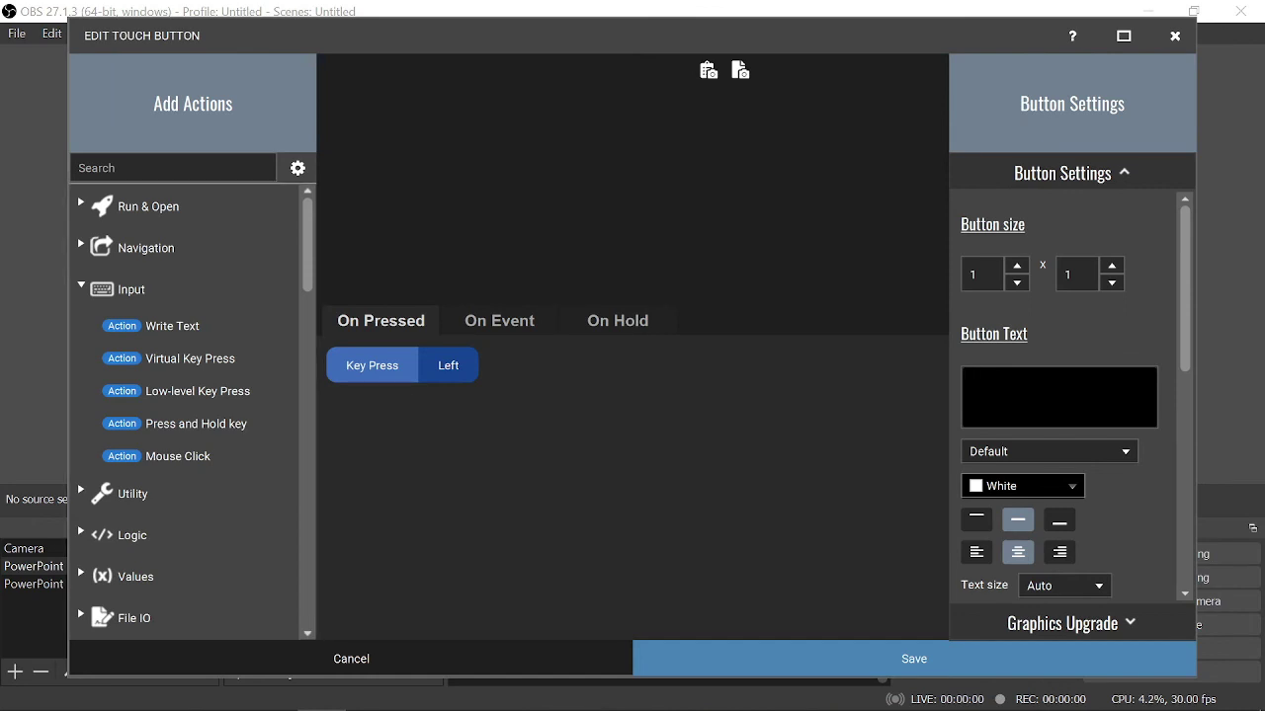
type("Left")
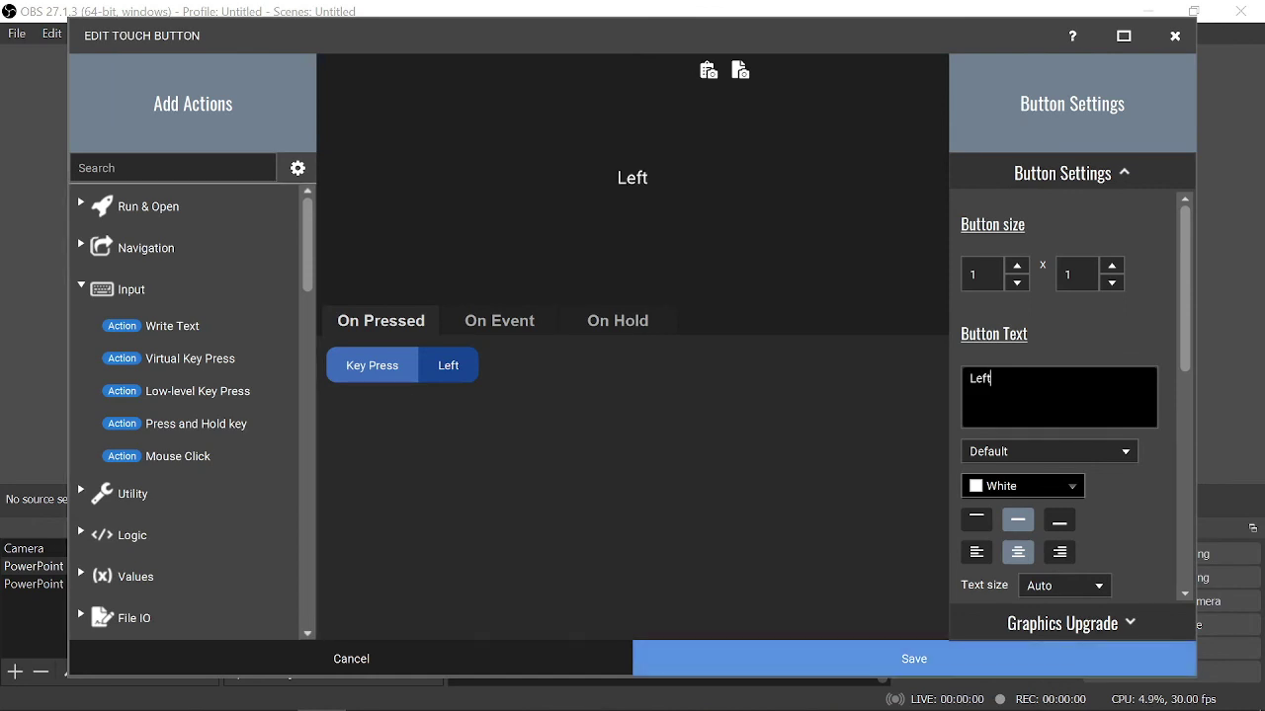
left_click(721, 658)
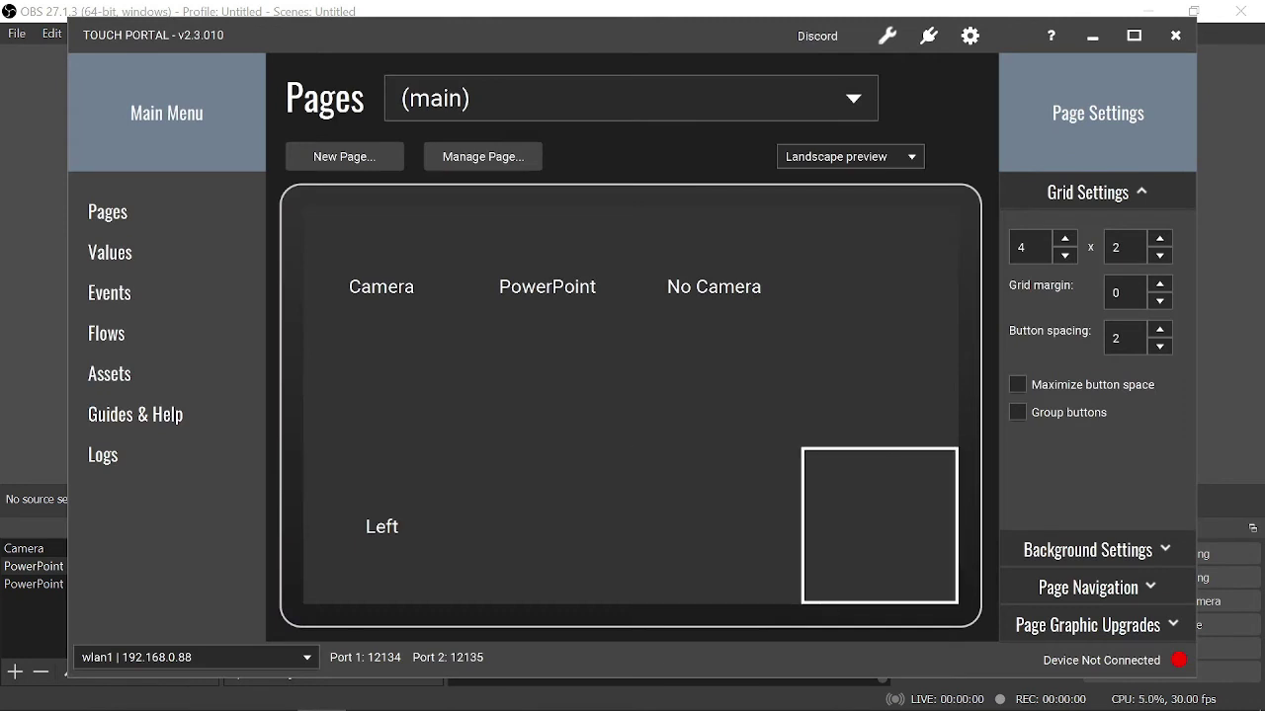
- Give a new bottom-right button a Virtual Key Press action that sends the Right arrow key
left_click(879, 525)
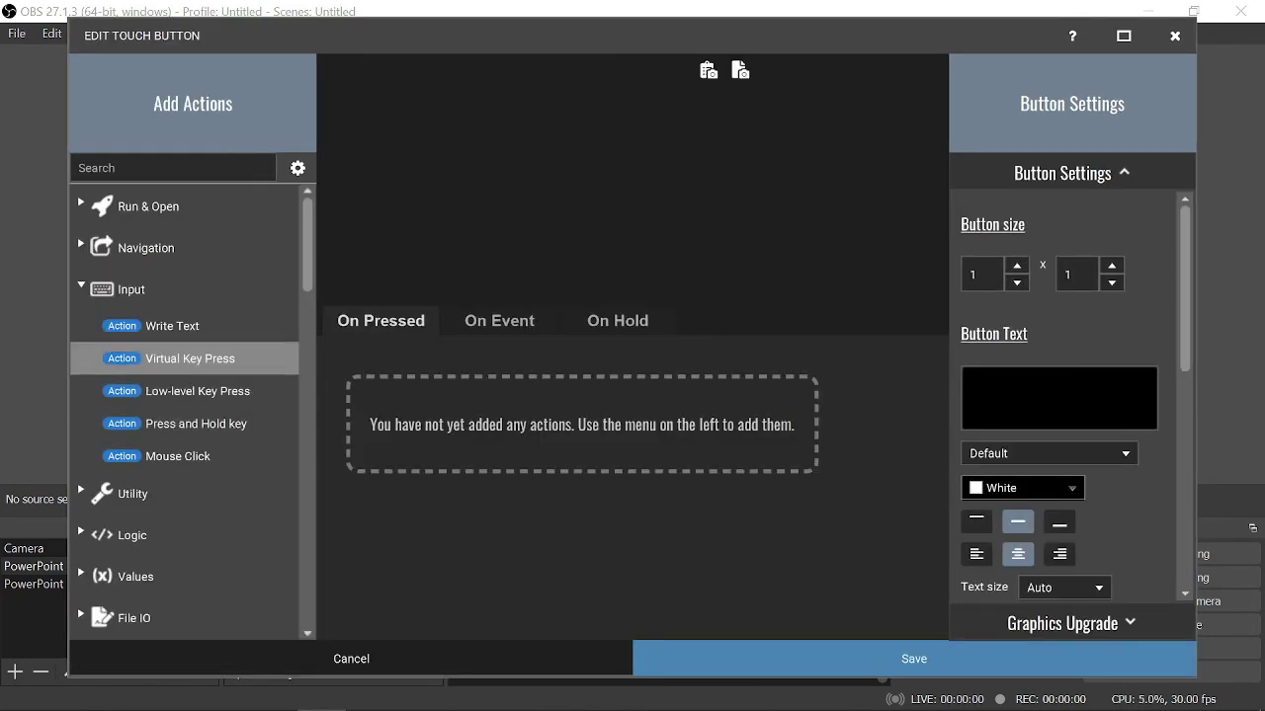
double_click(177, 358)
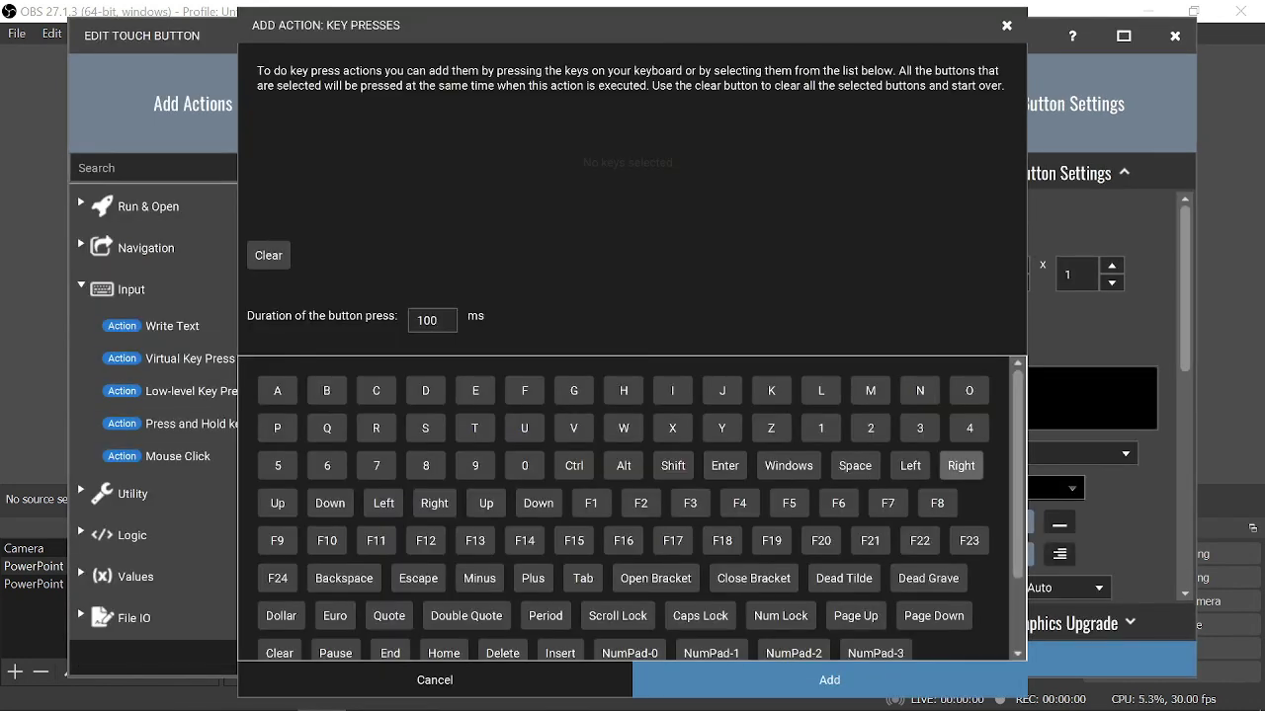
left_click(960, 465)
left_click(829, 680)
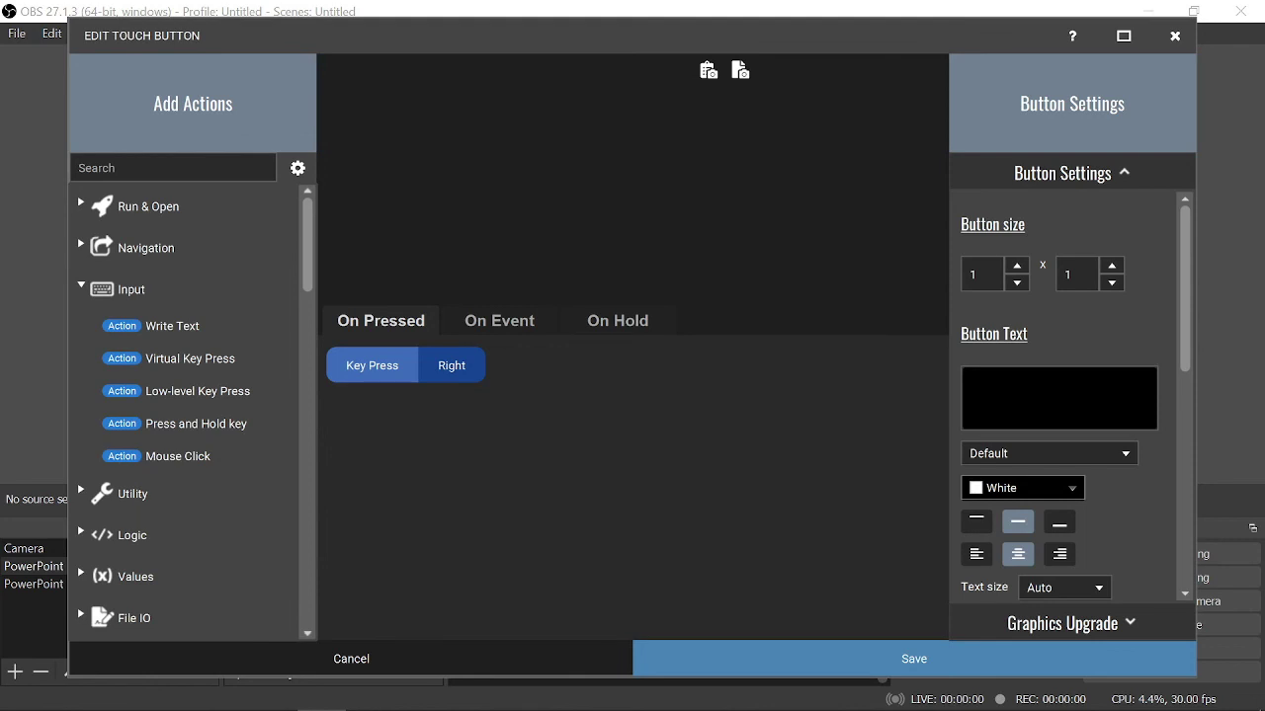
- Label the button 'Right', save it, and minimize Touch Portal to bring OBS forward
type("Right")
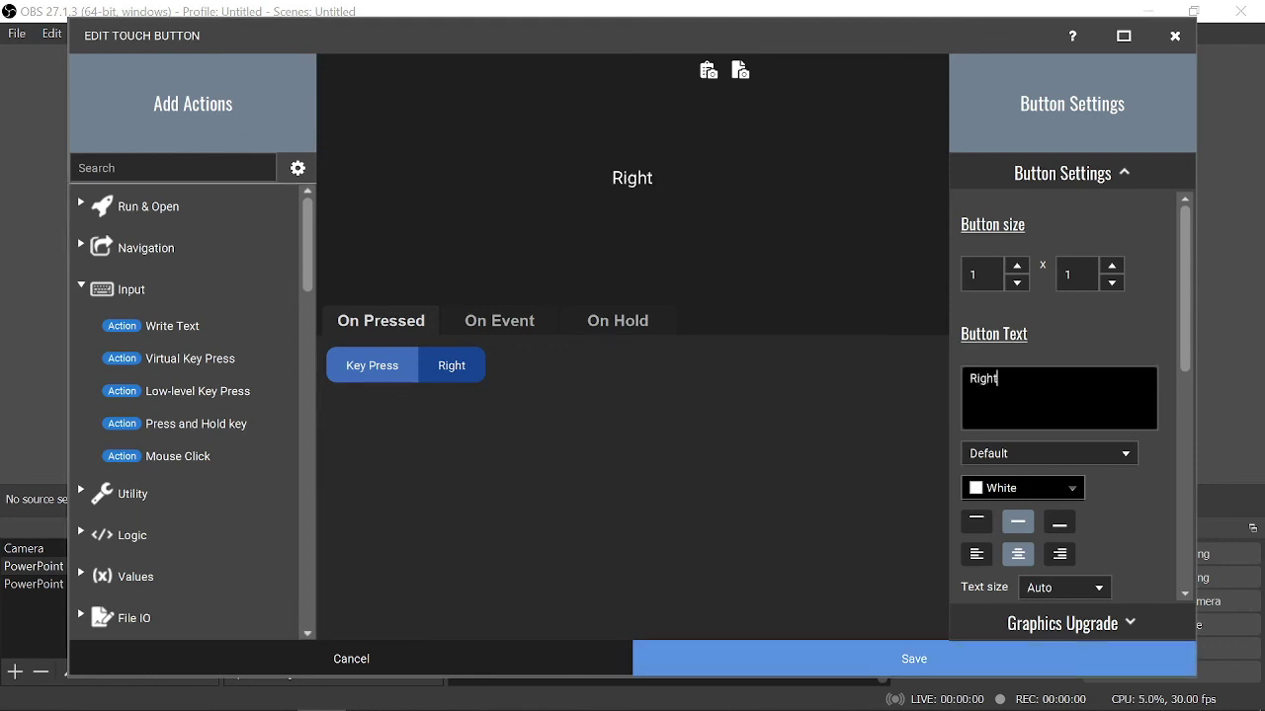
left_click(914, 658)
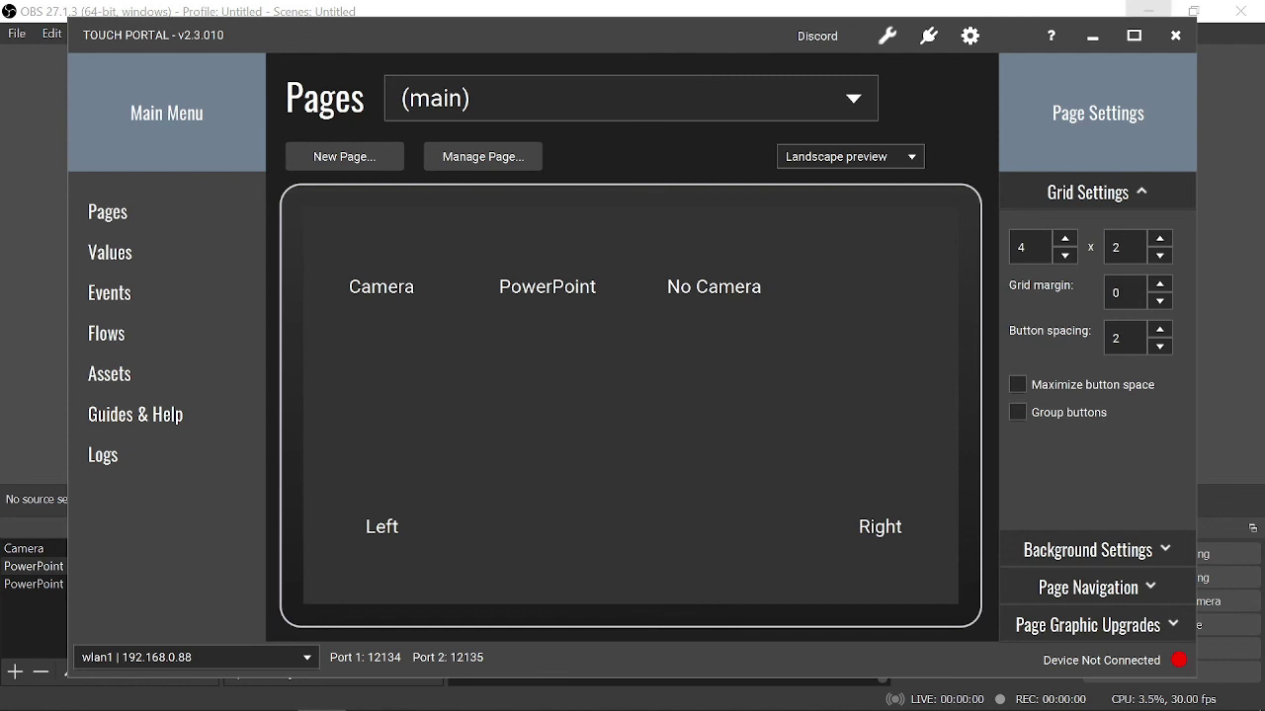
left_click(1092, 36)
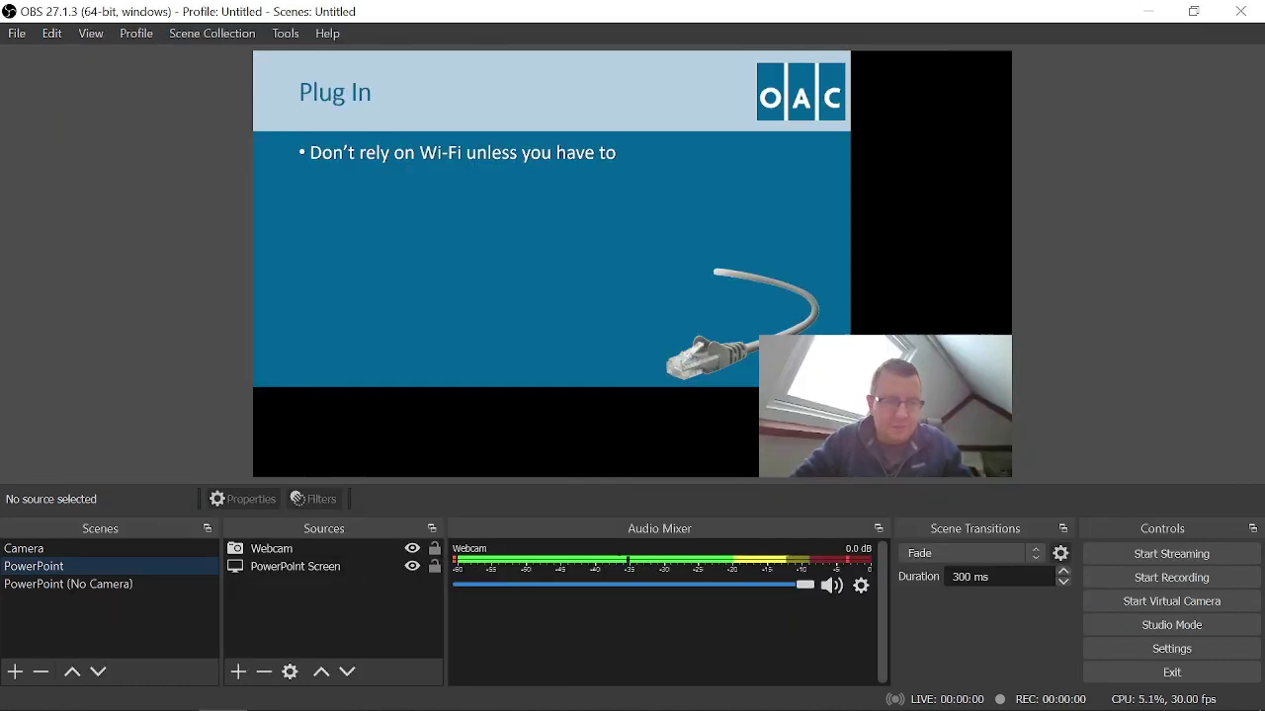
- Switch OBS scenes through Camera, PowerPoint, Camera, PowerPoint (No Camera), PowerPoint, and back to Camera
left_click(59, 548)
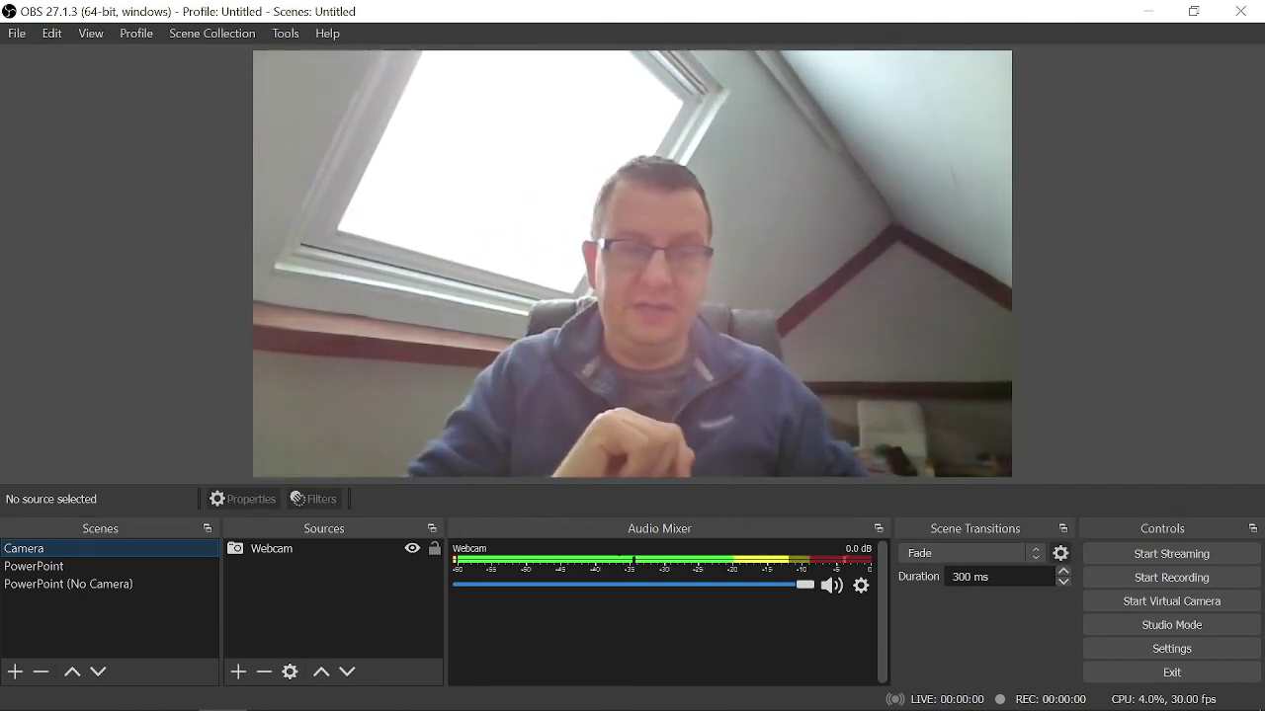
left_click(34, 566)
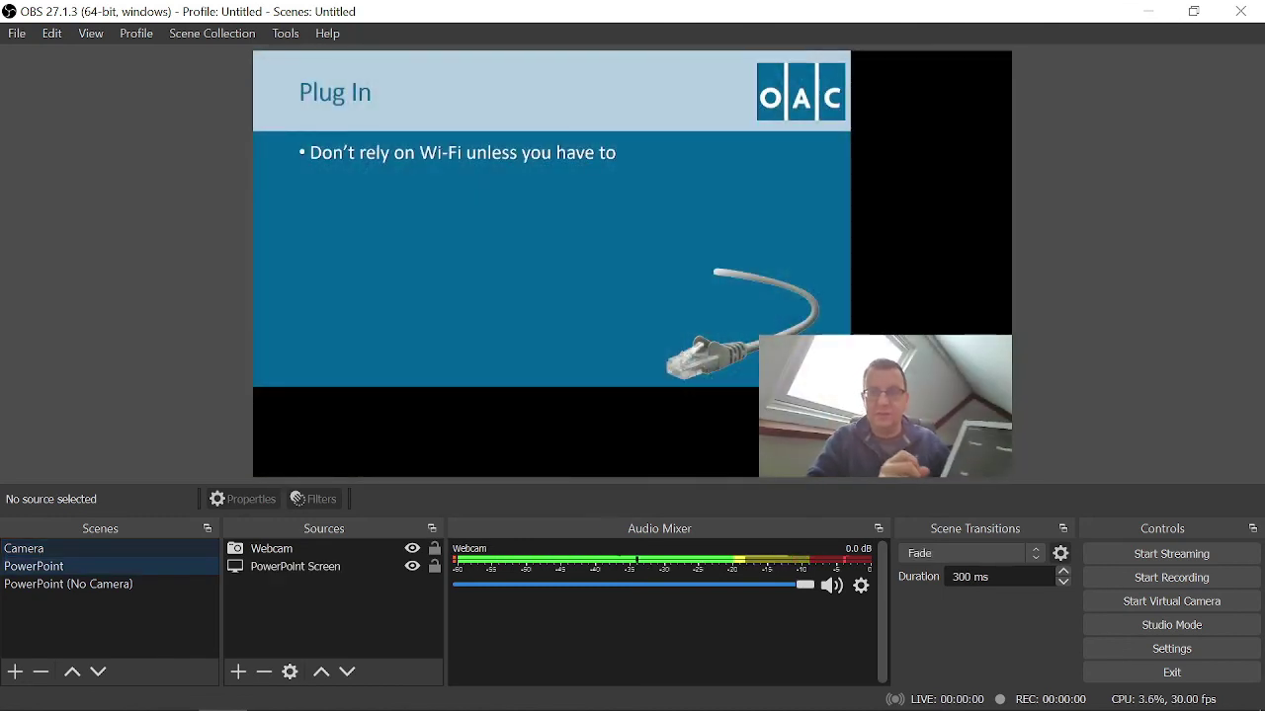
left_click(24, 548)
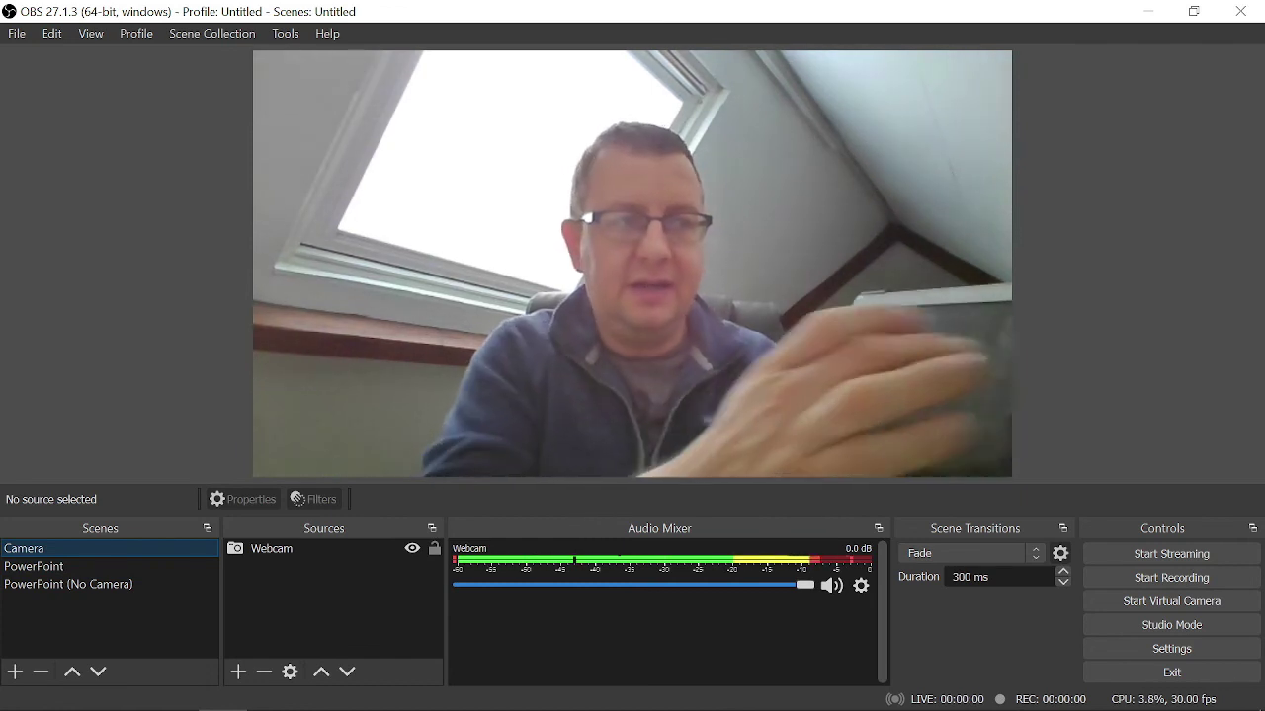
left_click(68, 584)
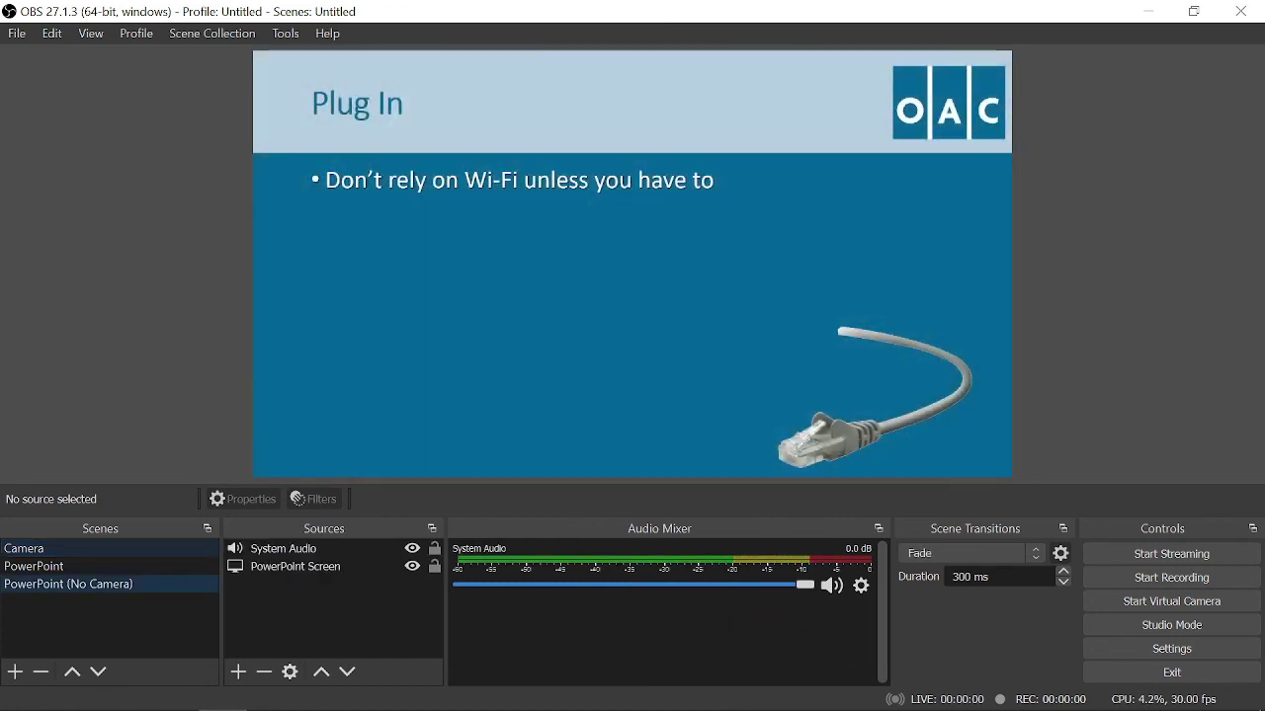
left_click(33, 566)
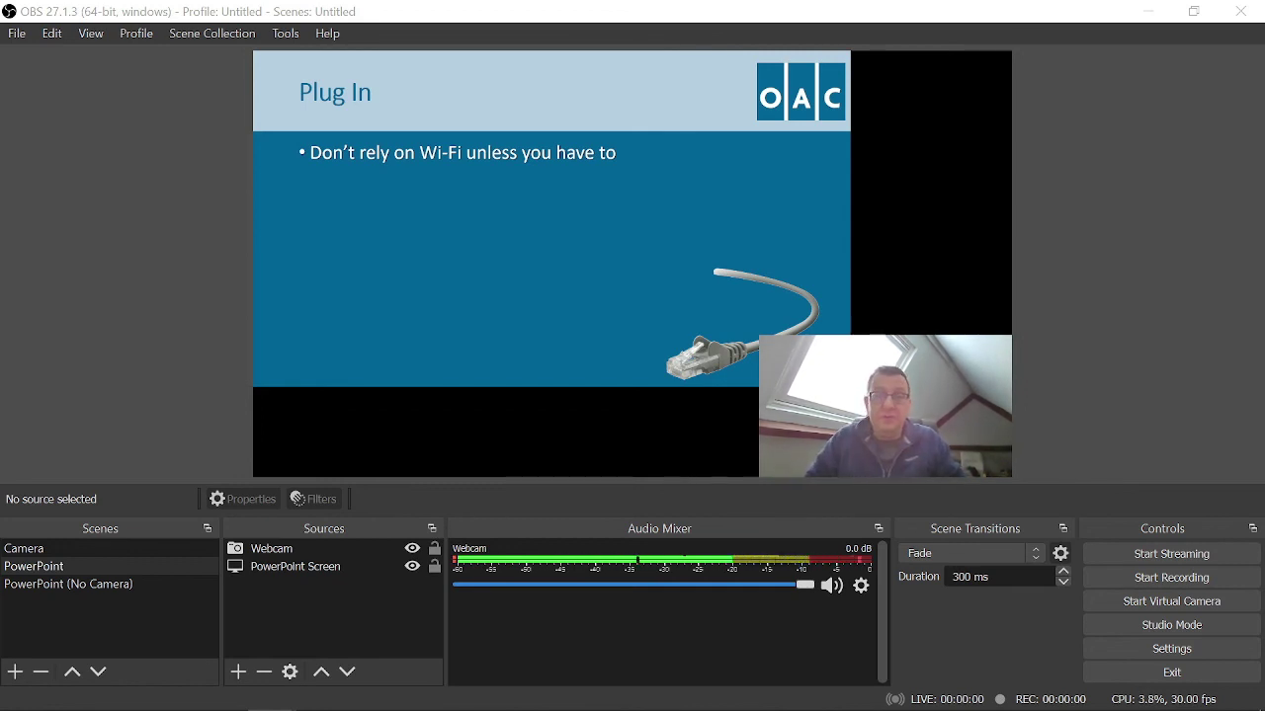
left_click(24, 548)
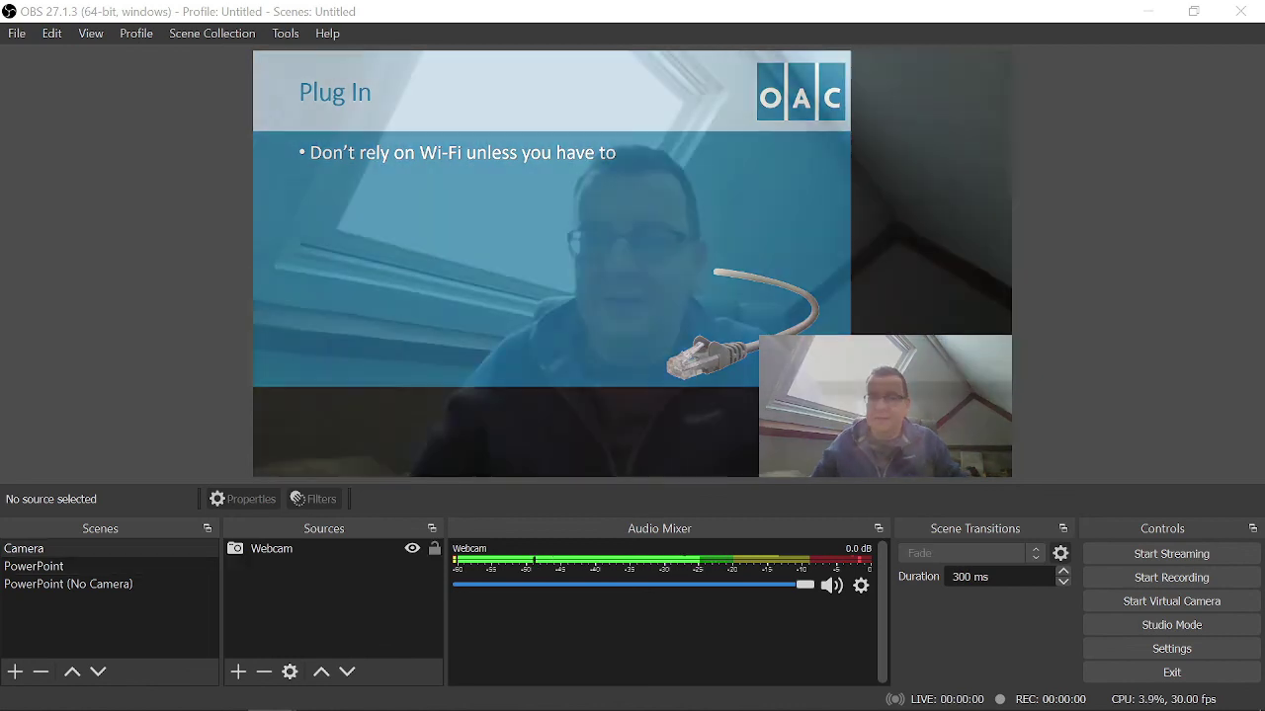